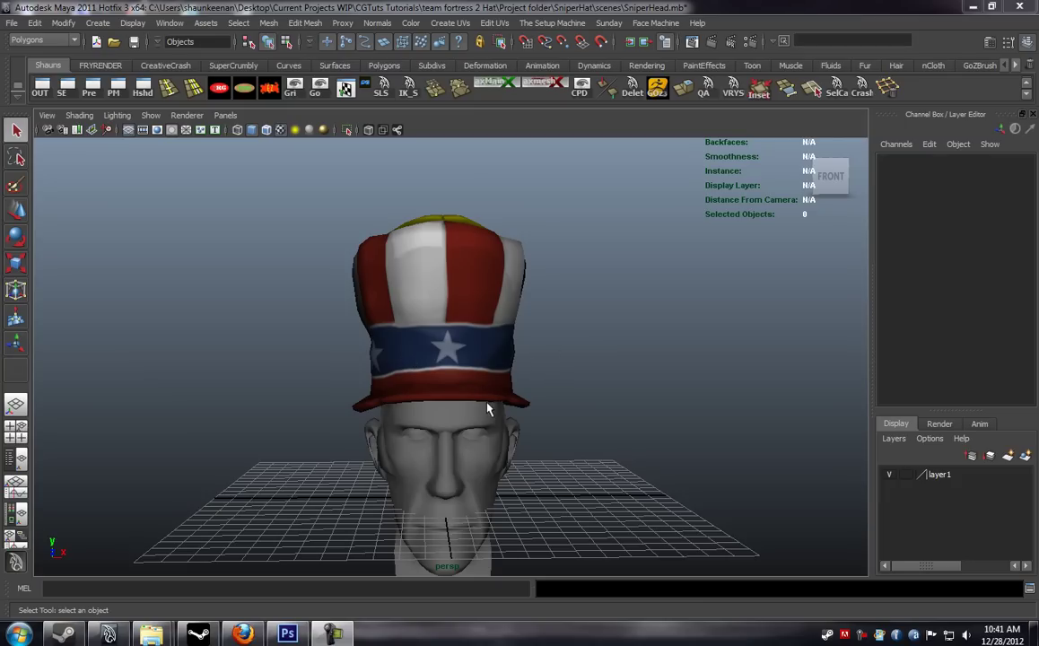
Step: Select the hat mesh and triangulate it with Mesh > Triangulate
alt+drag(460, 425, 437, 411)
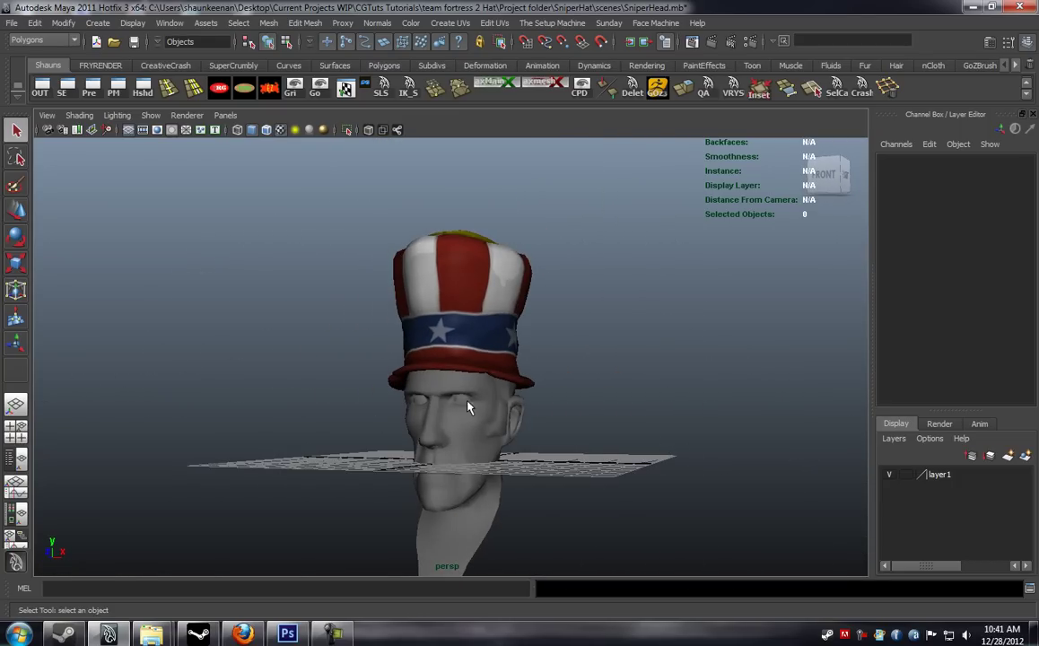
alt+drag(422, 361, 356, 381)
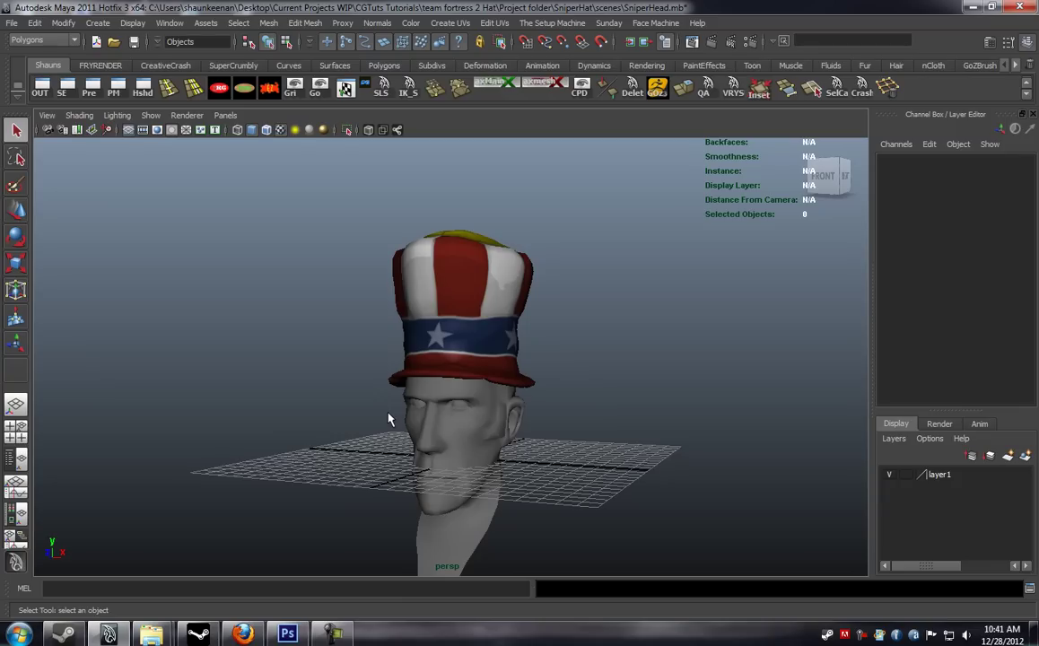
mouse_move(389, 419)
alt+mouse_down()
mouse_move(373, 408)
mouse_move(382, 412)
alt+mouse_up()
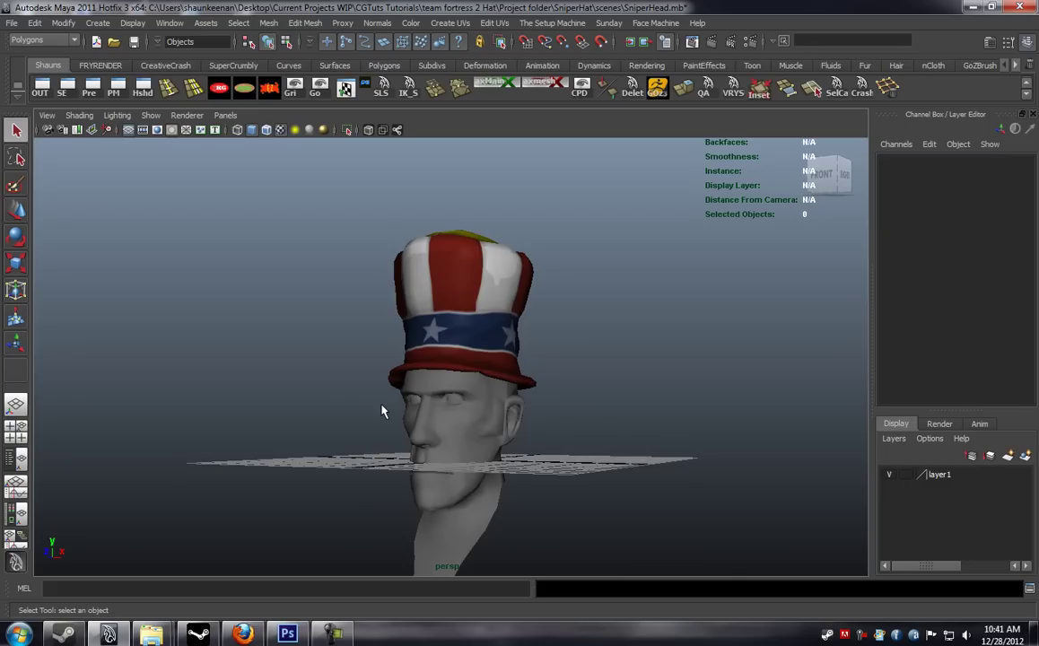
alt+drag(381, 412, 358, 400)
click(431, 353)
click(268, 22)
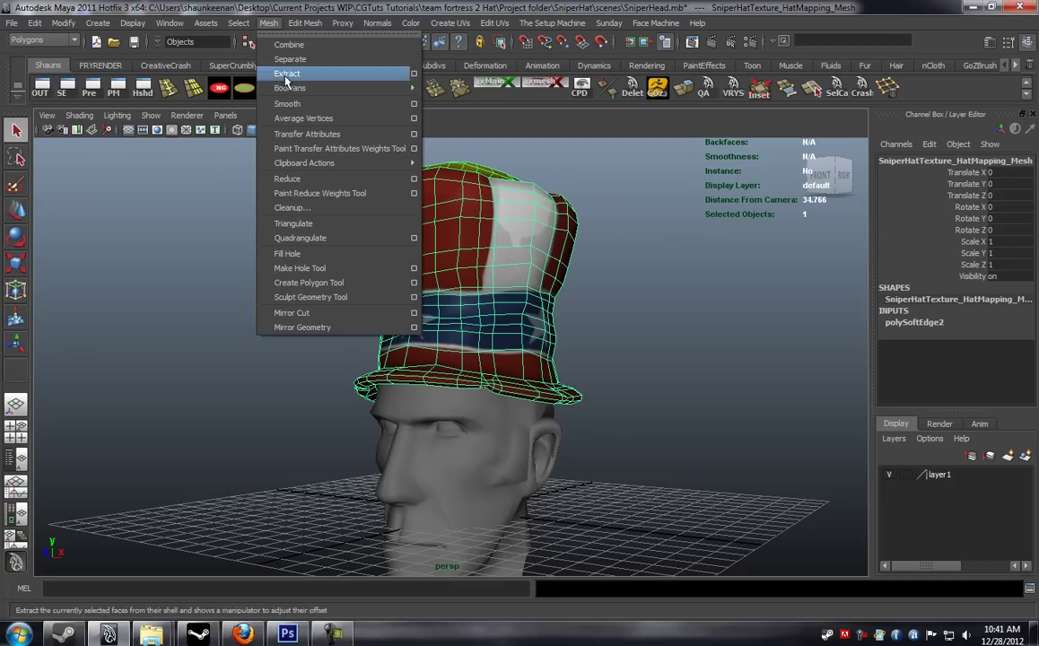
click(293, 223)
Step: Preview the triangulated hat smoothed, then reselect it at low display smoothness
alt+drag(297, 231, 276, 296)
key(1)
key(3)
click(216, 308)
alt+drag(215, 309, 371, 306)
click(371, 306)
key(1)
Step: Soften the hat's edges with Normals > Soften Edge and check the result
click(377, 22)
click(395, 161)
key(3)
click(243, 290)
alt+drag(243, 289, 204, 332)
click(404, 296)
key(1)
Step: Set up Export Selection to Desktop/Sniper Hat as OBJexport named TheAmericanaLOD1
click(11, 22)
click(81, 144)
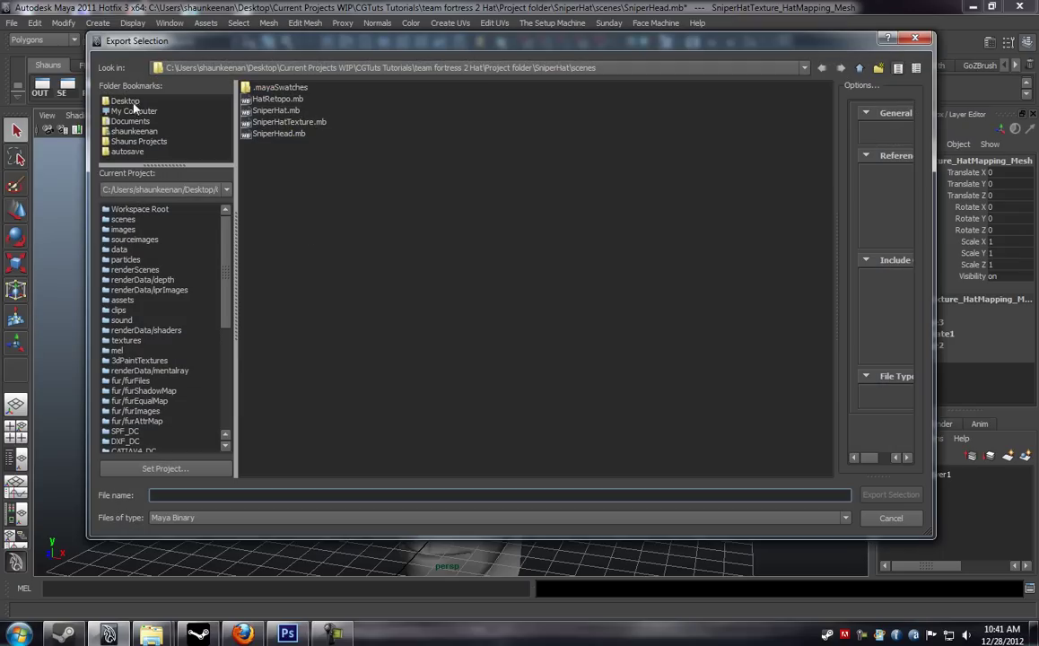
click(126, 100)
double_click(282, 111)
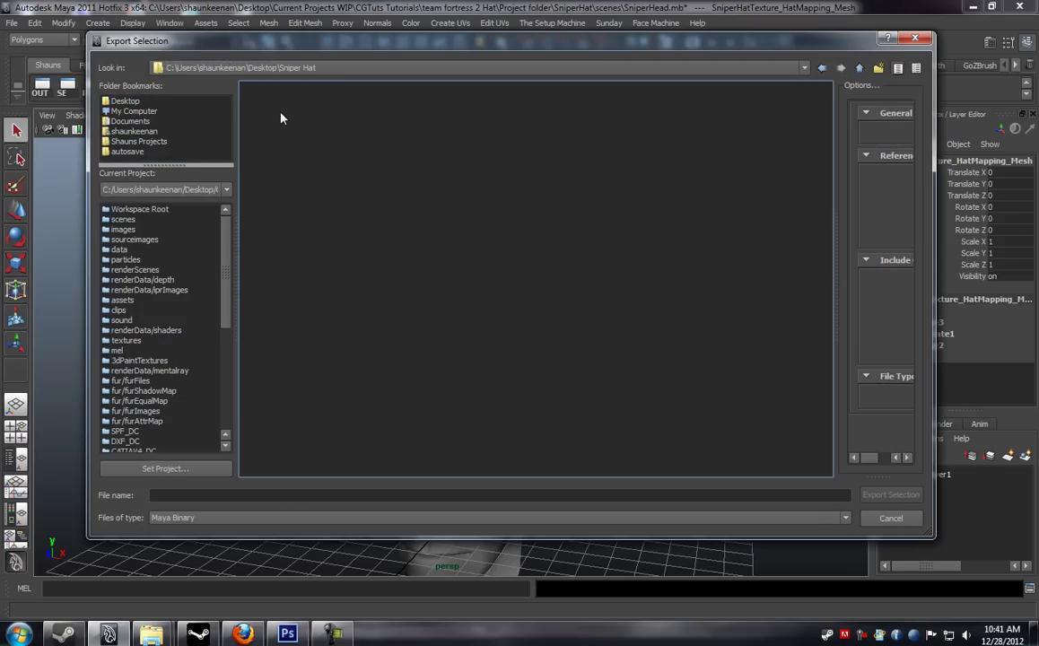
click(195, 495)
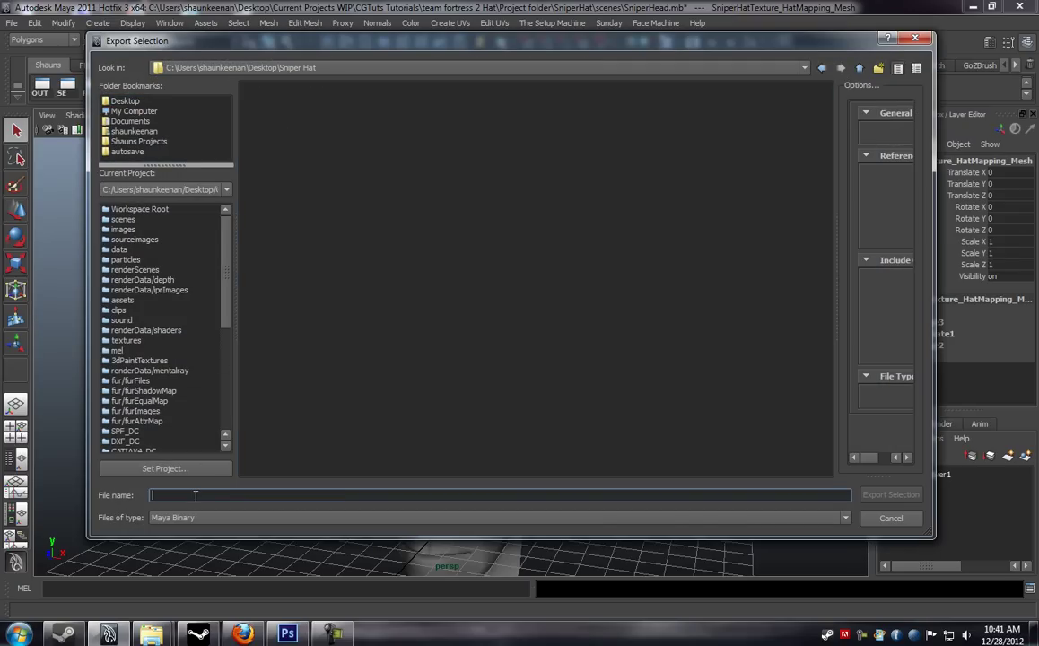
click(174, 518)
click(170, 631)
text(TheA)
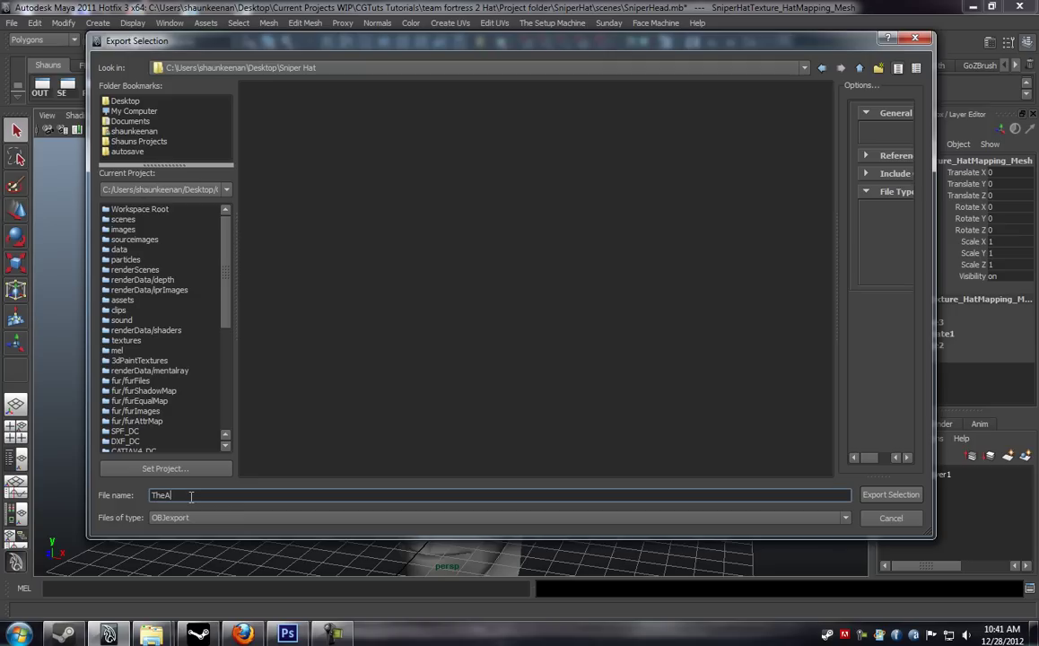
text(mericanaLOD1)
Step: Export TheAmericanaLOD1.obj, then apply a 10% Reduce to the hat from reset settings
click(888, 494)
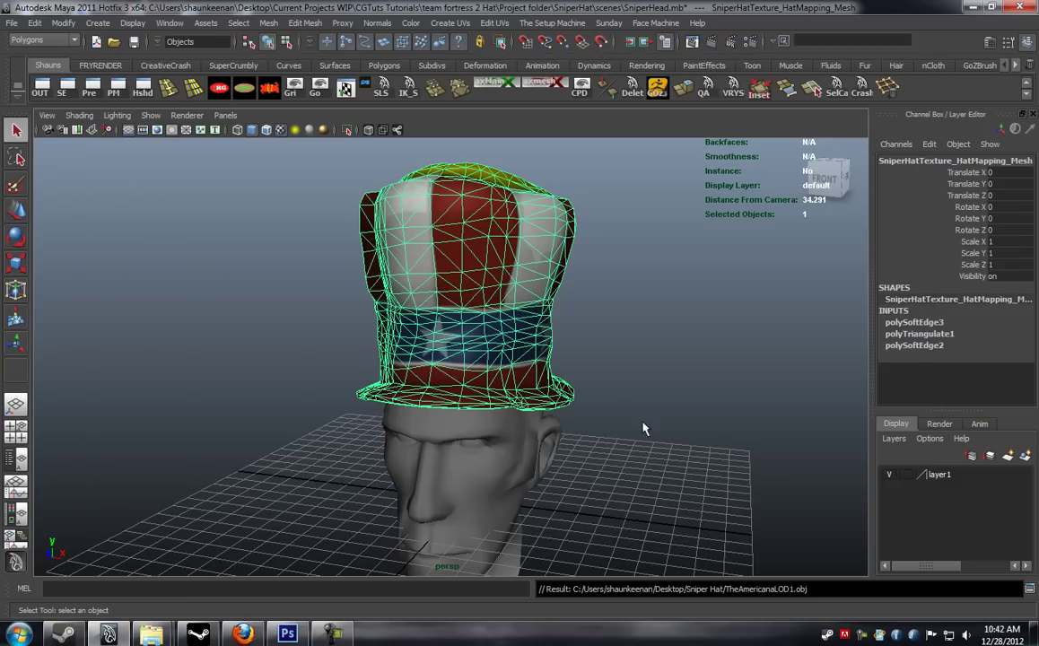
click(270, 24)
click(688, 194)
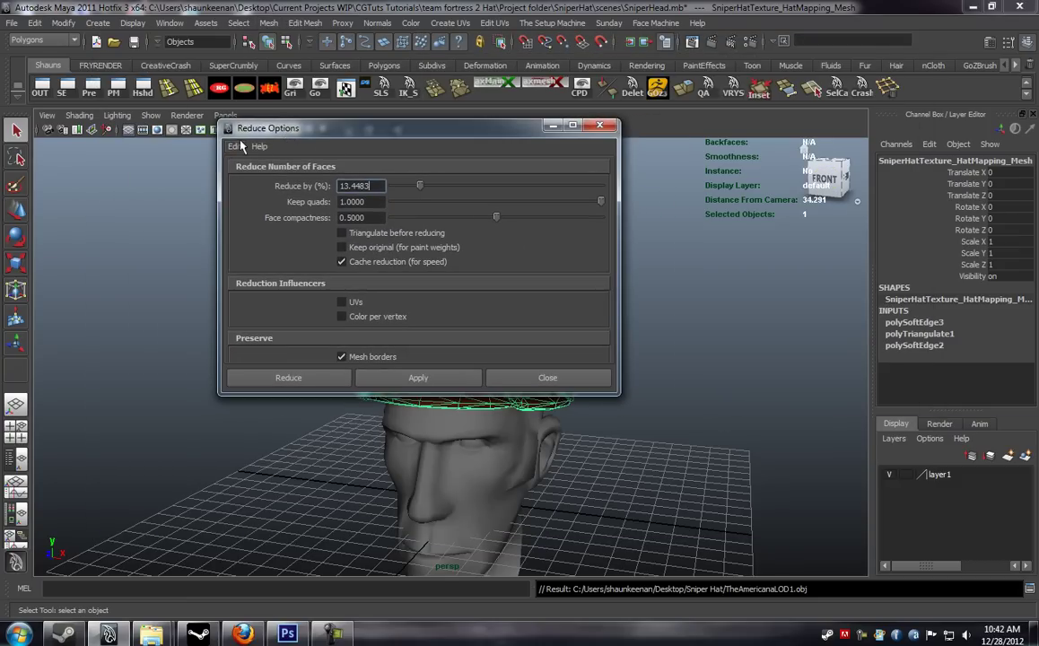
click(234, 145)
click(262, 169)
drag(495, 186, 287, 191)
text(10)
click(418, 377)
Step: Inspect the reduced hat, close the Reduce options and delete its construction history
drag(479, 122, 182, 127)
alt+drag(574, 314, 696, 343)
drag(138, 145, 352, 121)
click(443, 344)
click(12, 22)
click(278, 169)
click(243, 87)
Step: Export the reduced hat to Sniper Hat as TheAmericanaLOD2.obj
click(11, 22)
click(47, 164)
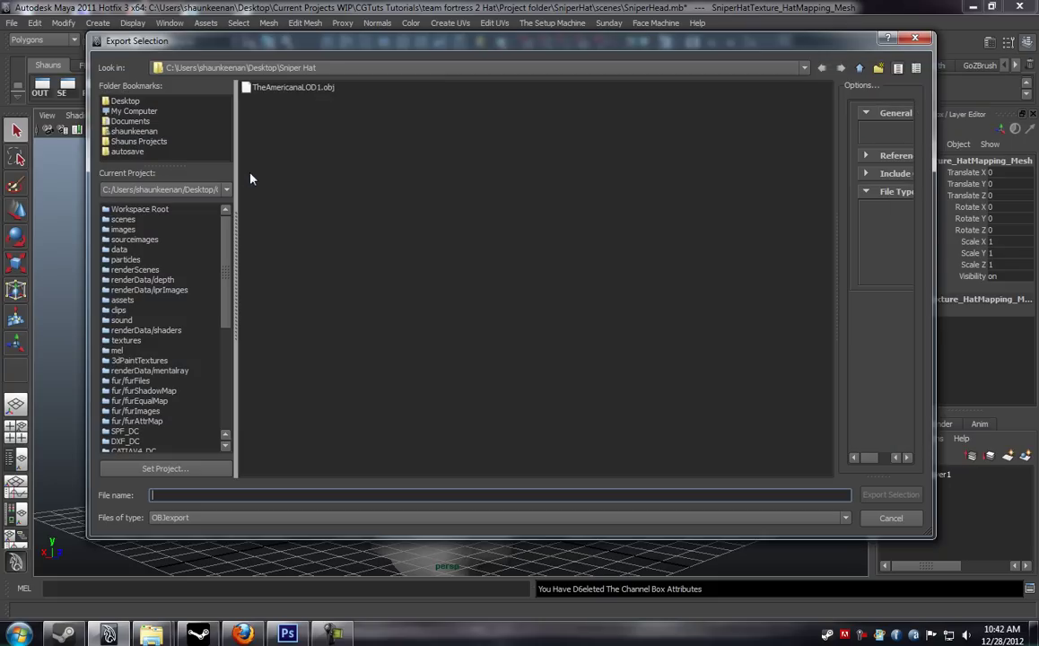
click(269, 87)
click(300, 492)
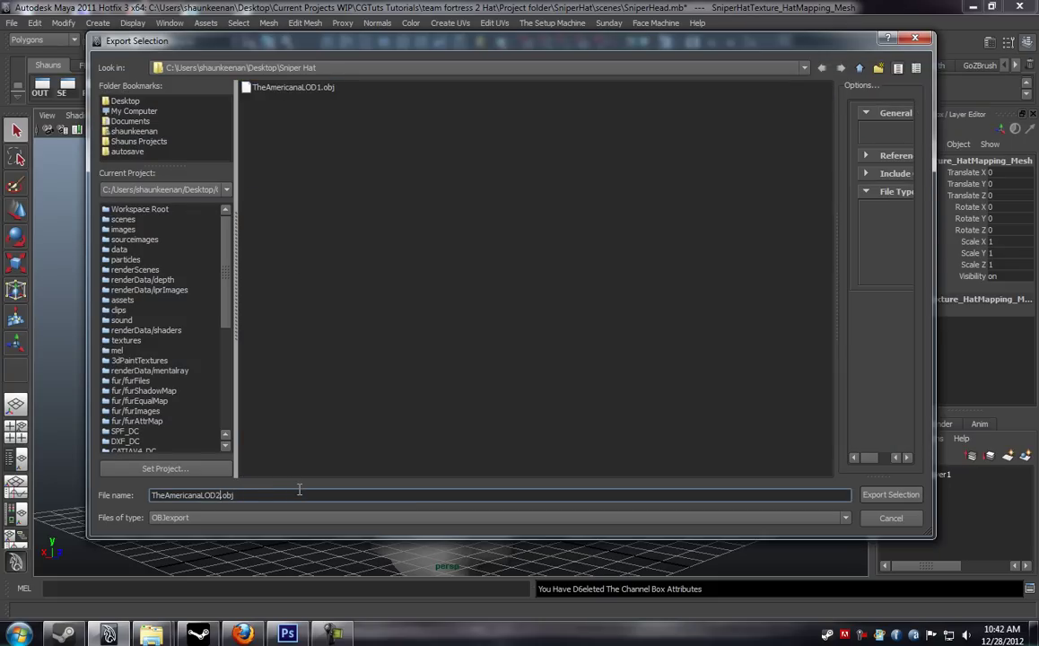
key(Return)
alt+drag(271, 433, 271, 483)
click(243, 338)
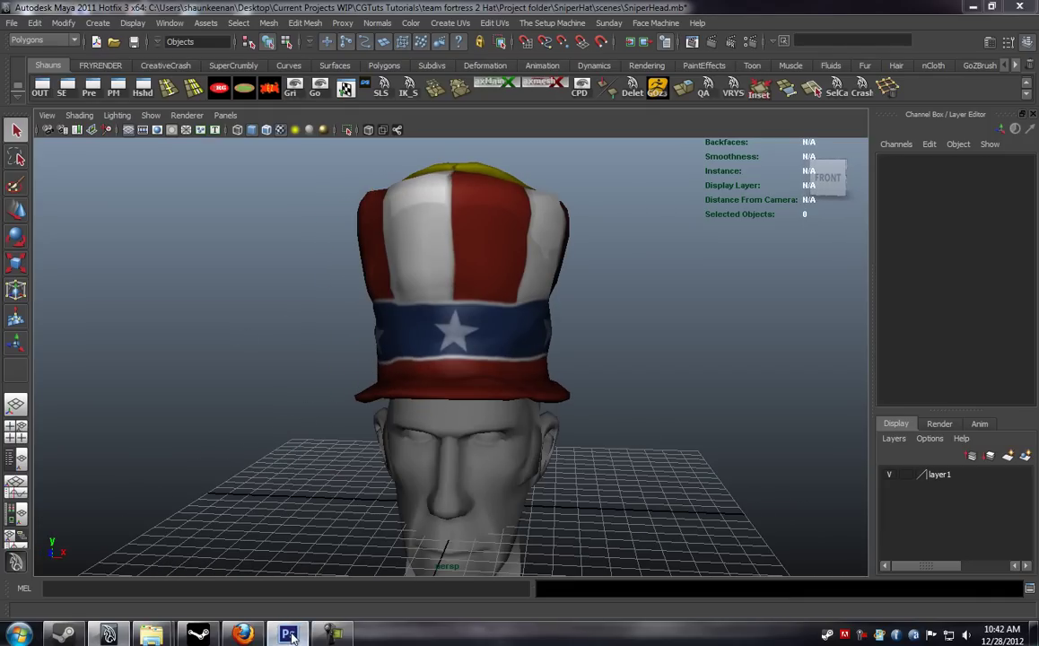
Step: In Photoshop, resize the hat's normal map to 256×256 pixels
key(alt+Tab)
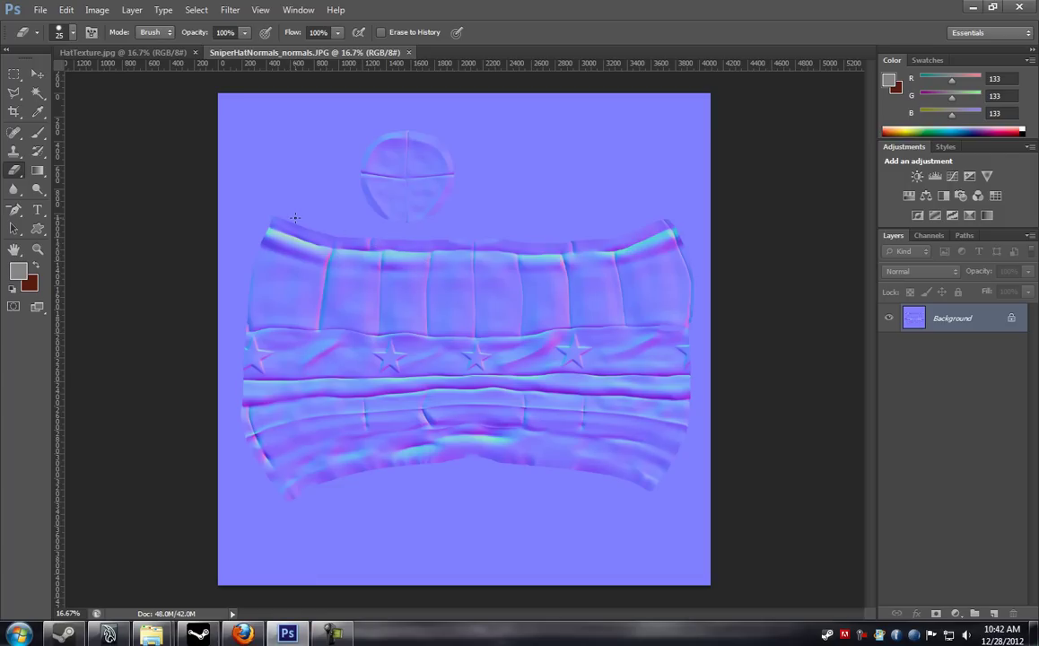
click(113, 51)
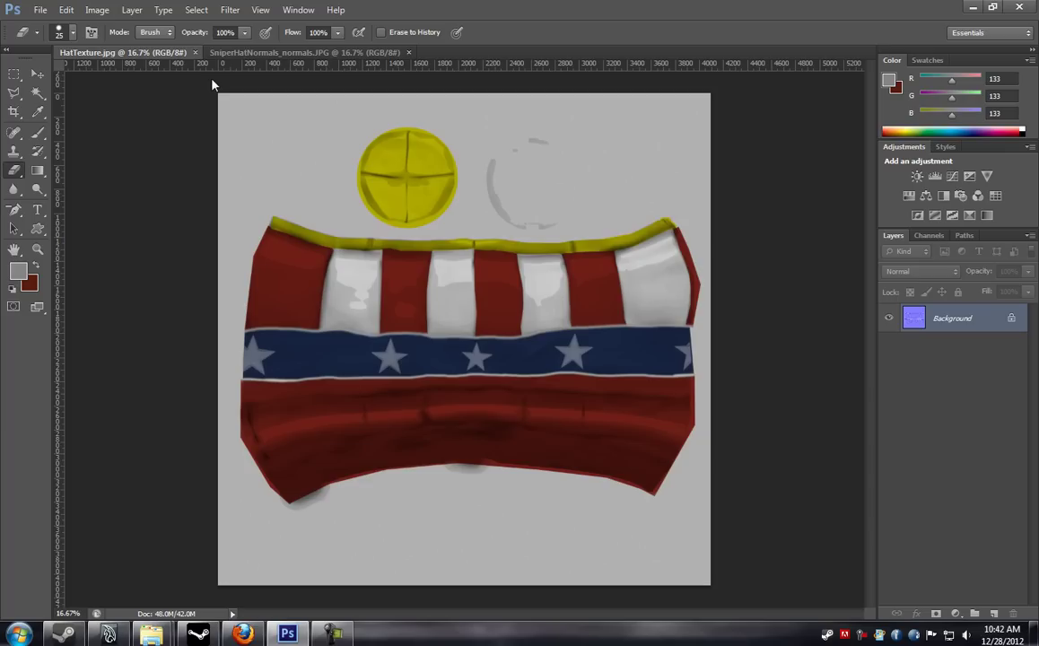
click(269, 52)
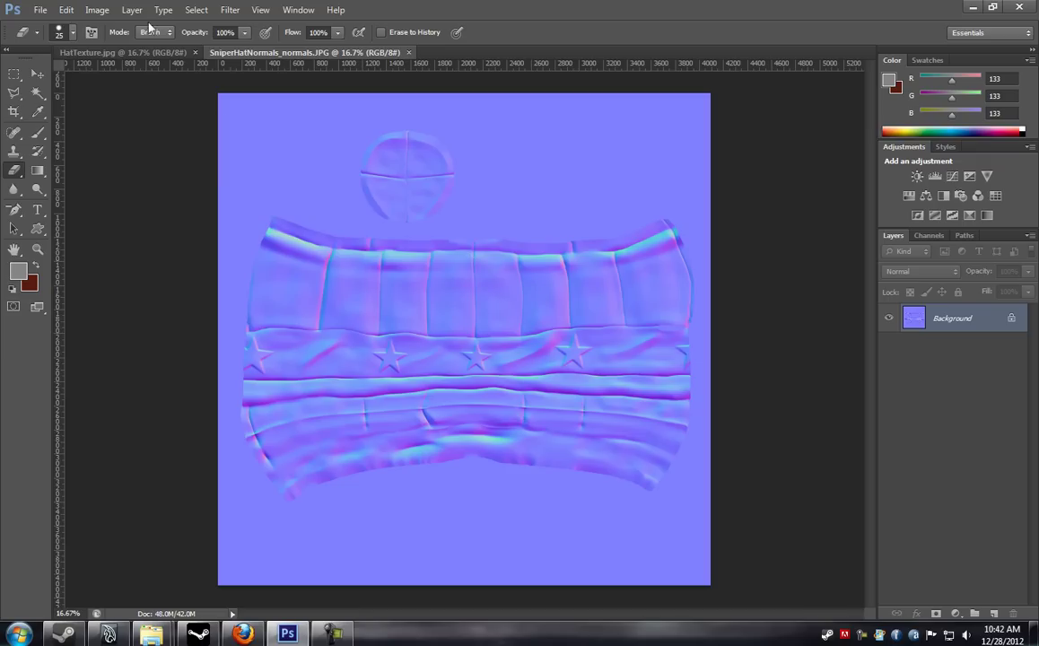
click(95, 10)
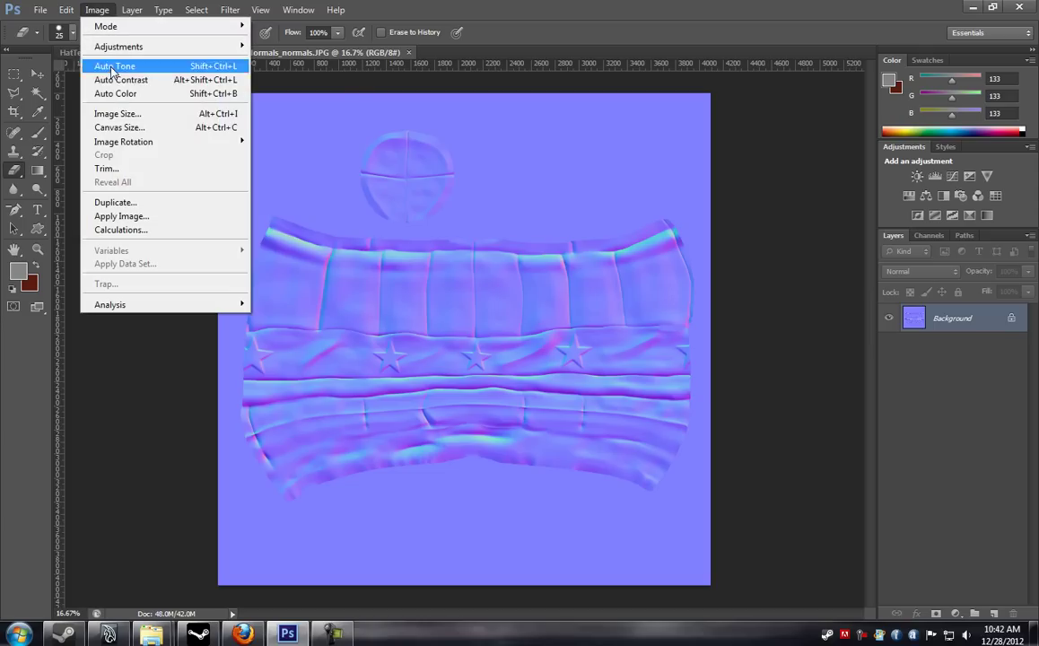
click(118, 114)
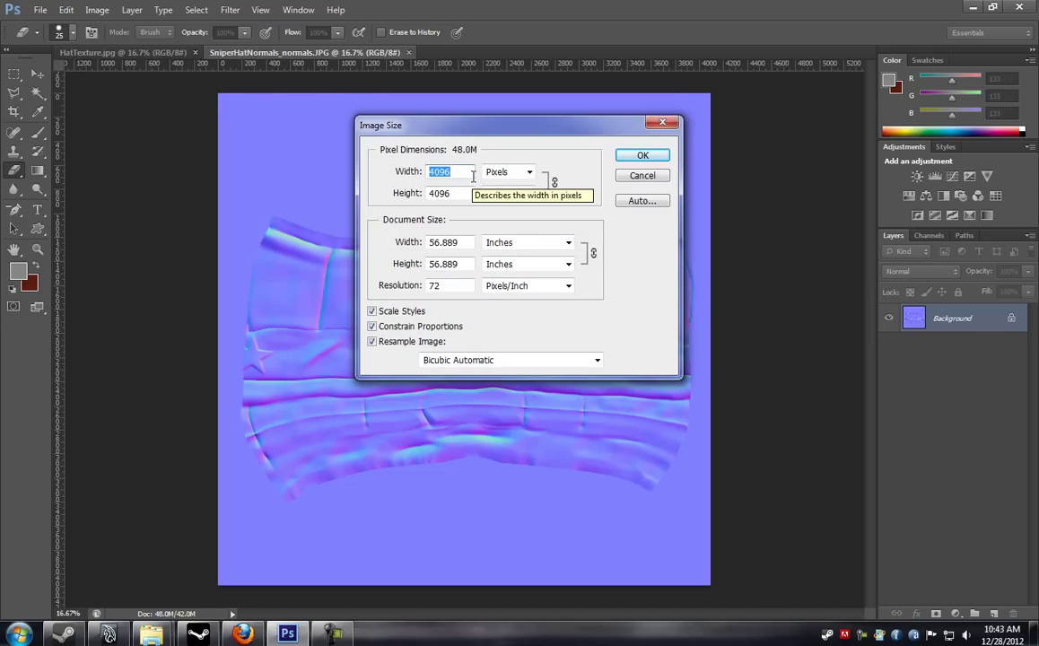
text(256)
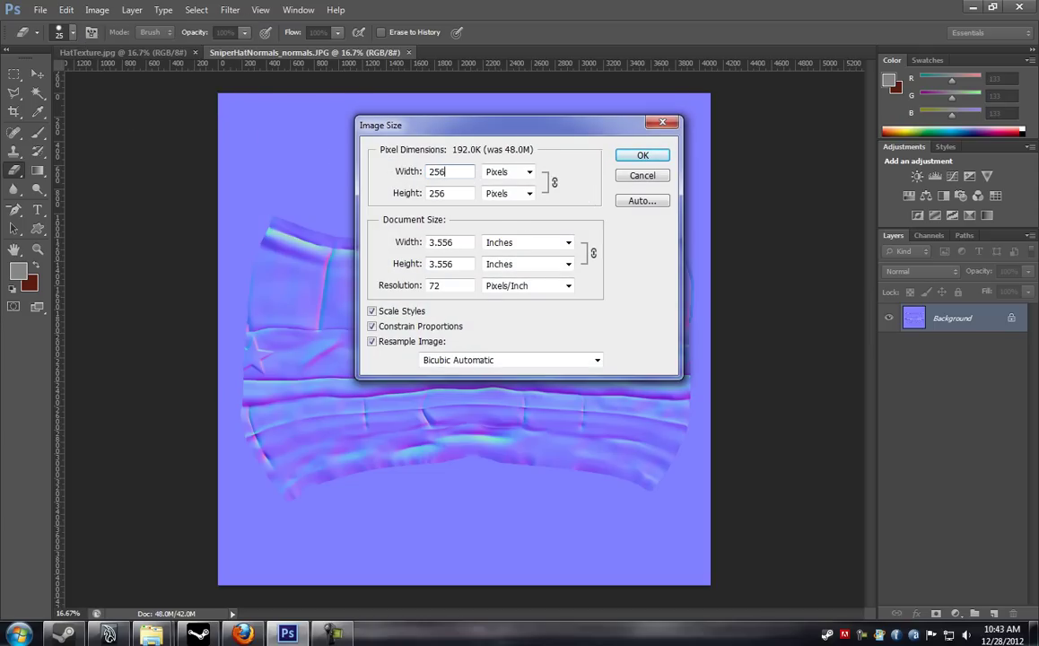
key(Return)
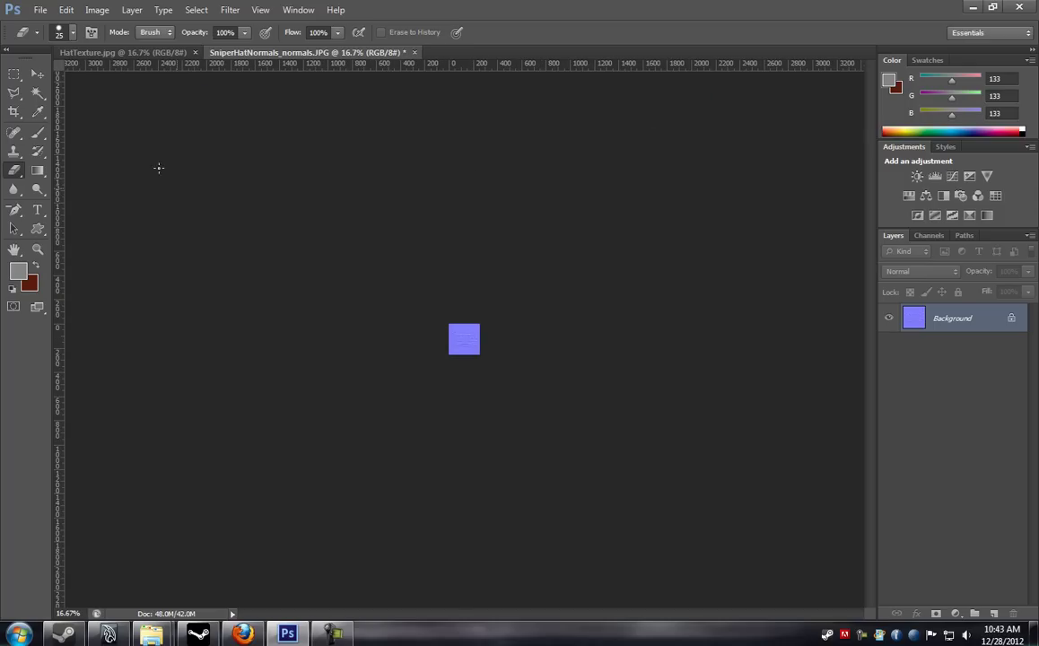
Step: Save the normal map in Sniper Hat as 24-bit Targa TheAmericanaNormals.tga
click(41, 11)
click(86, 176)
click(343, 170)
double_click(436, 235)
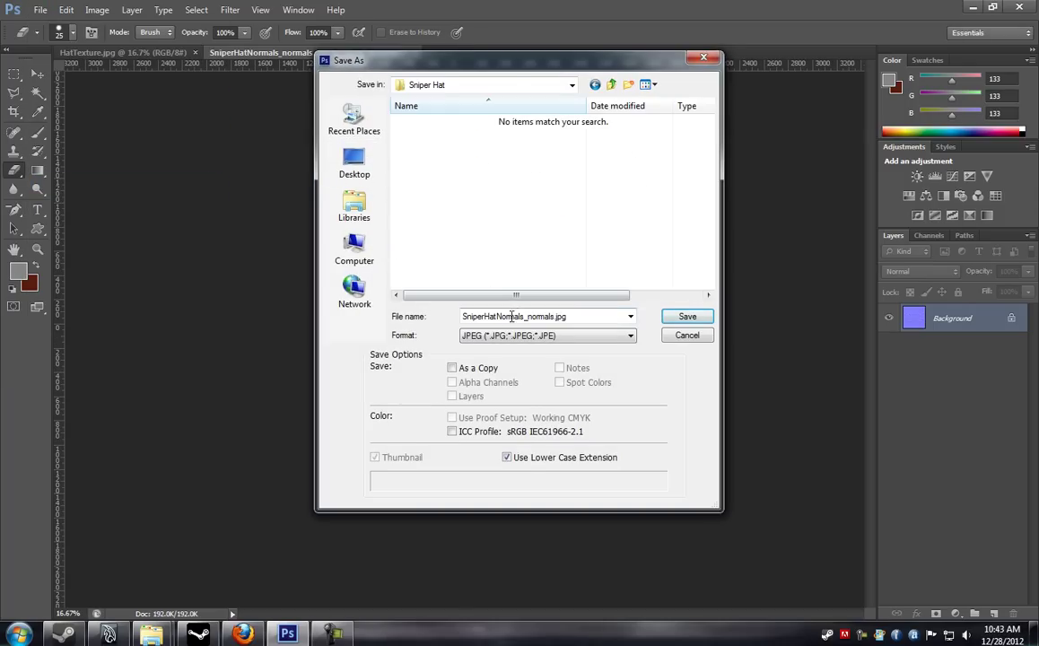
click(559, 335)
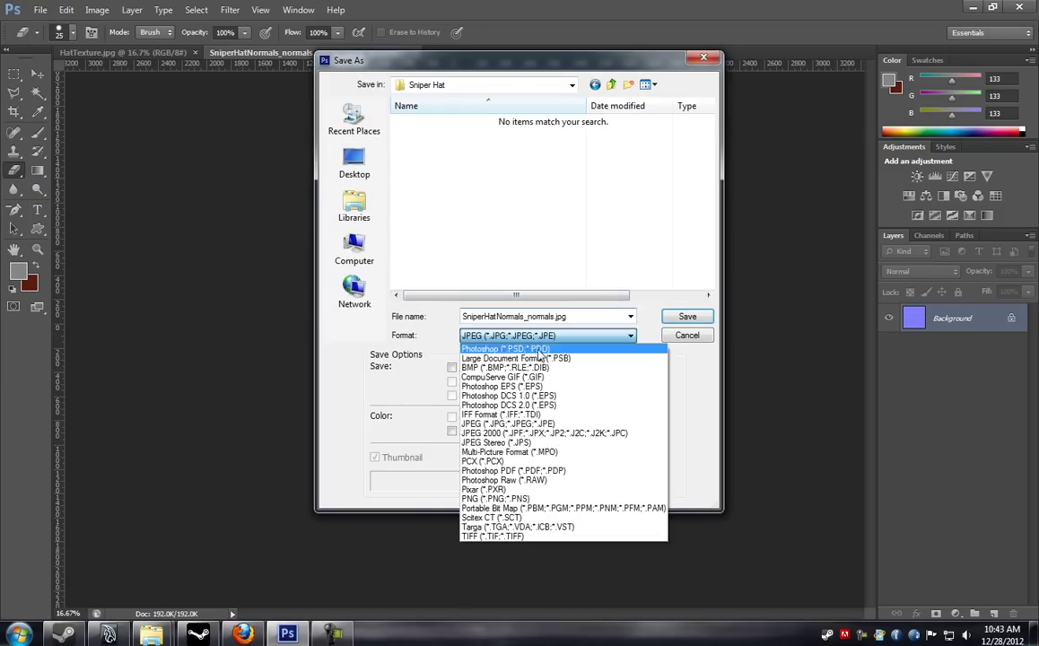
click(509, 528)
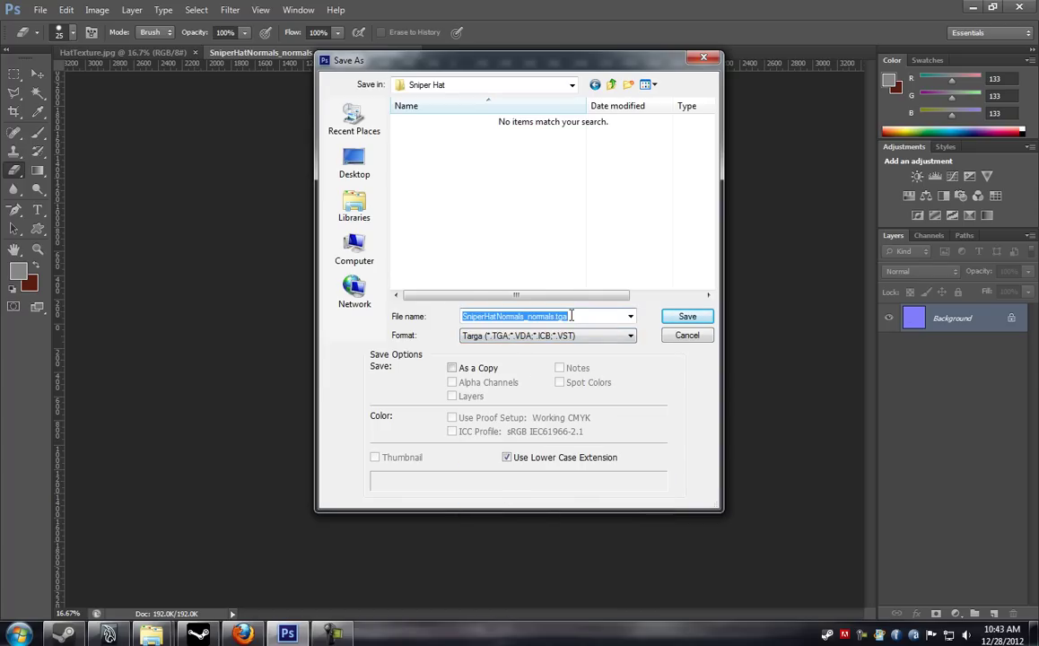
text(TheAmeric)
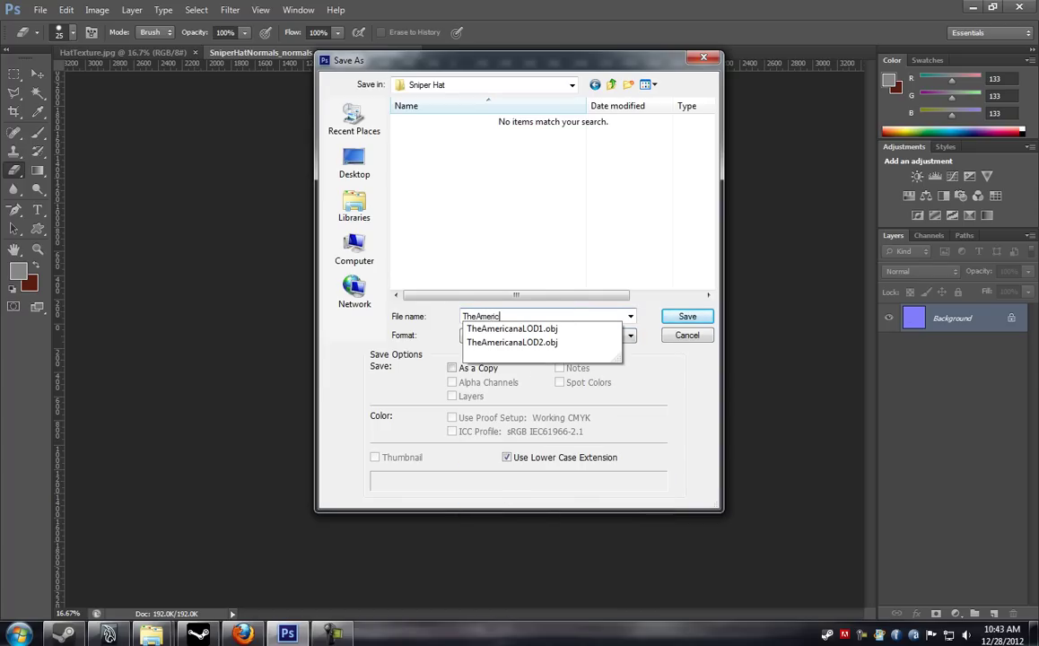
text(anaNormals)
key(Return)
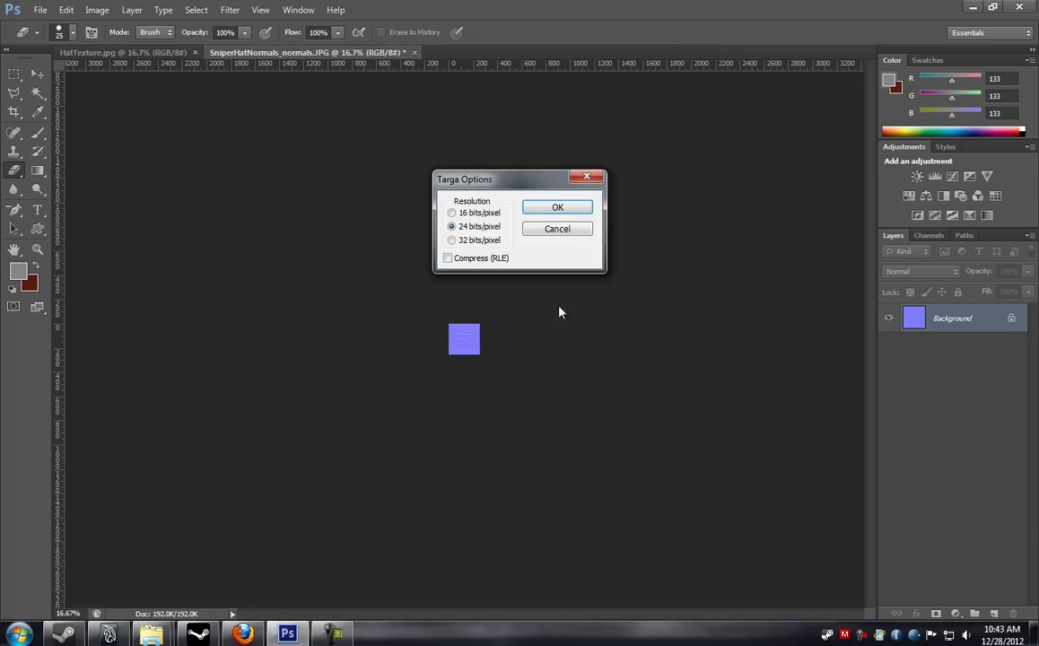
click(543, 210)
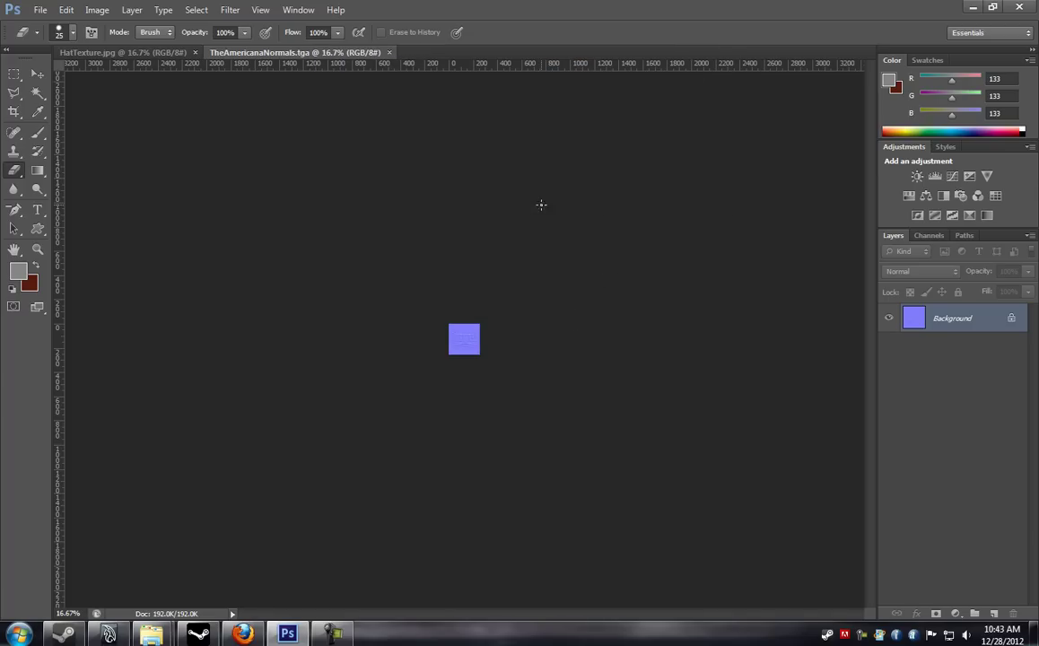
Step: Resize the HatTexture.jpg document to 256×256 pixels
click(118, 51)
click(97, 9)
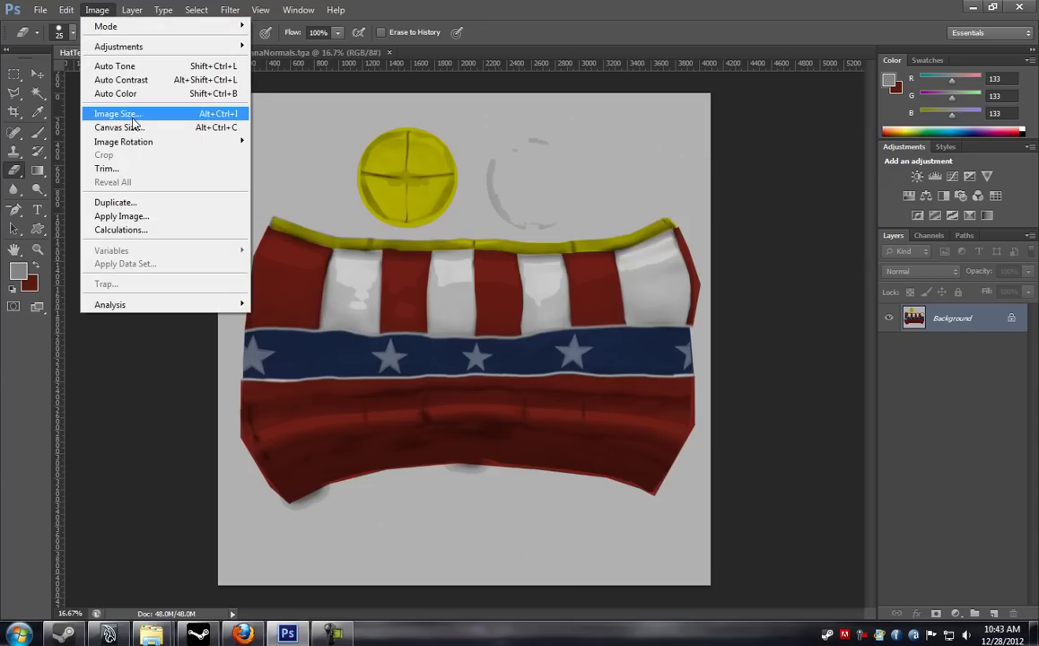
click(118, 113)
text(256)
key(Return)
Step: Save the texture as Targa TheAmericanaTexture.tga, then close Photoshop
click(41, 11)
click(67, 166)
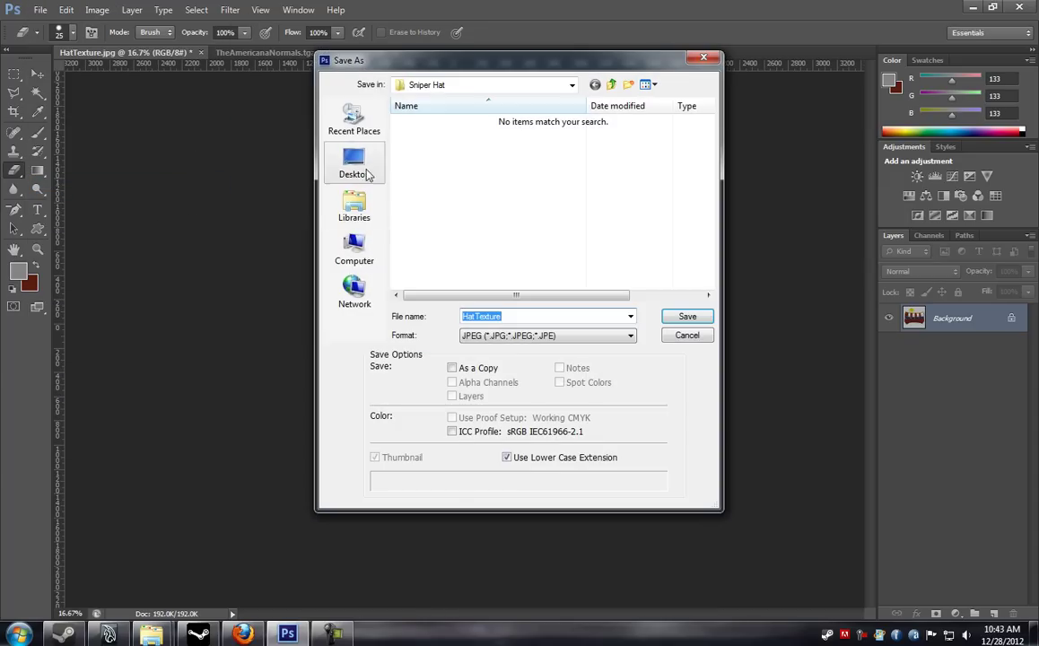
text(TheAmericanaTex)
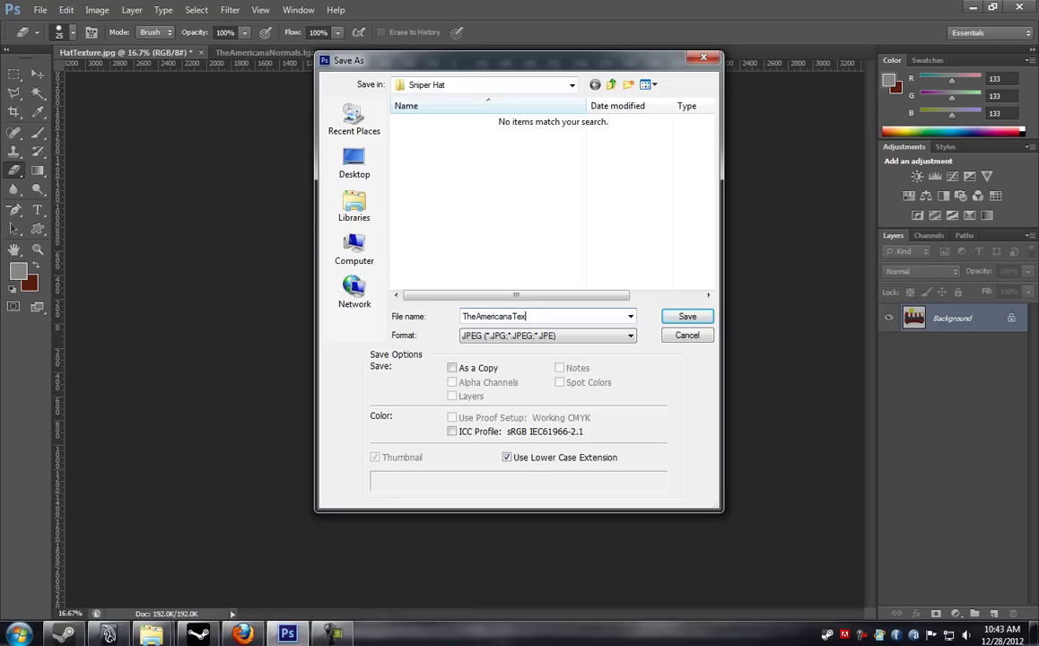
text(ture)
click(546, 335)
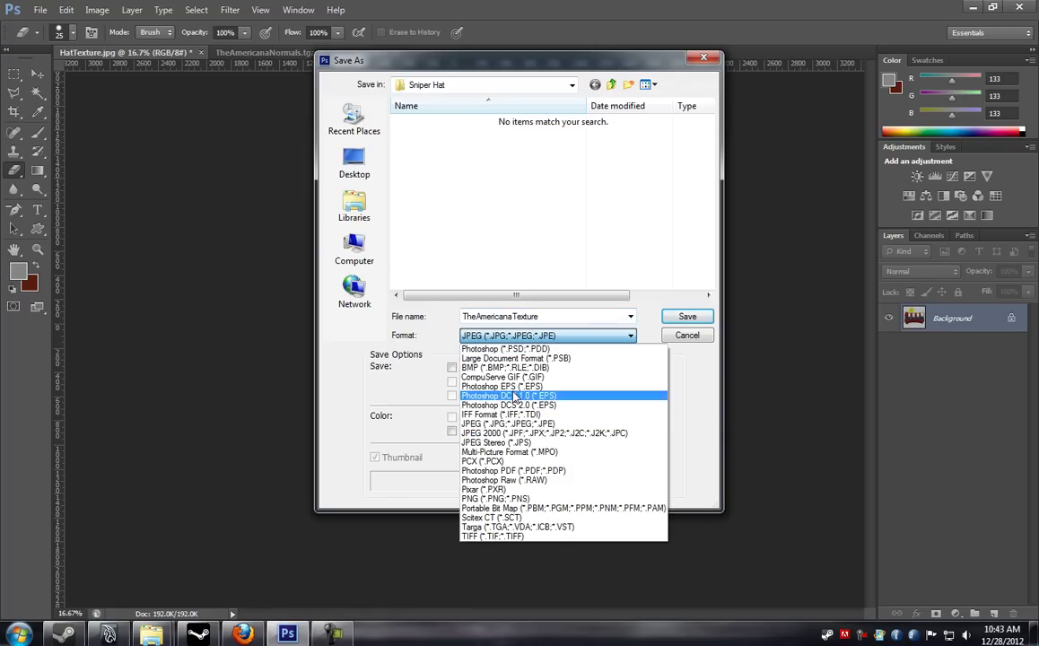
click(517, 527)
click(682, 316)
click(554, 207)
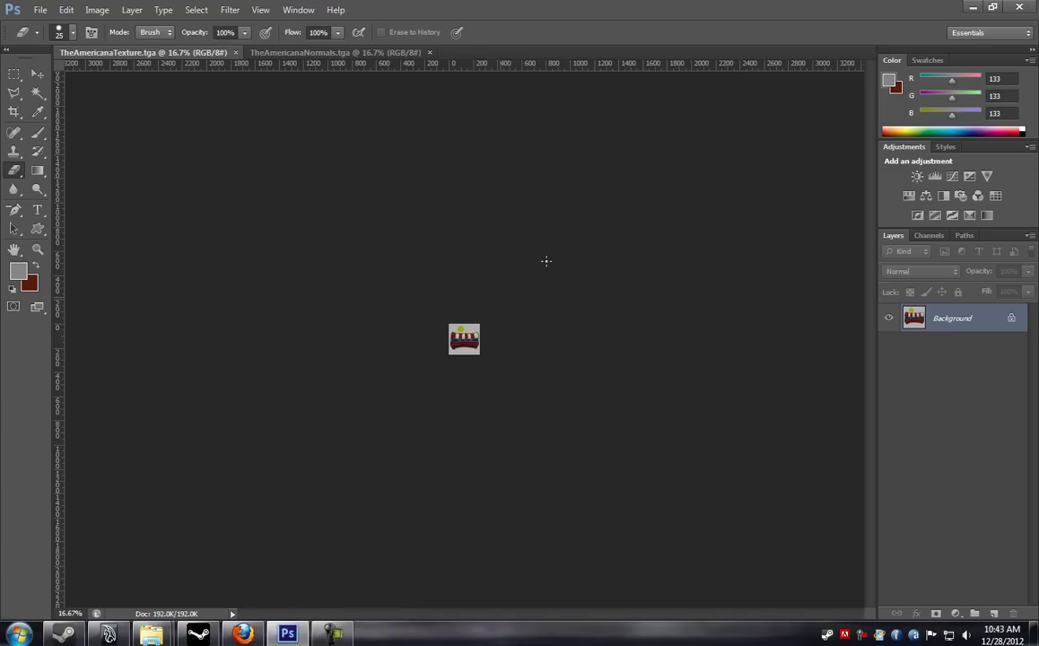
click(1033, 11)
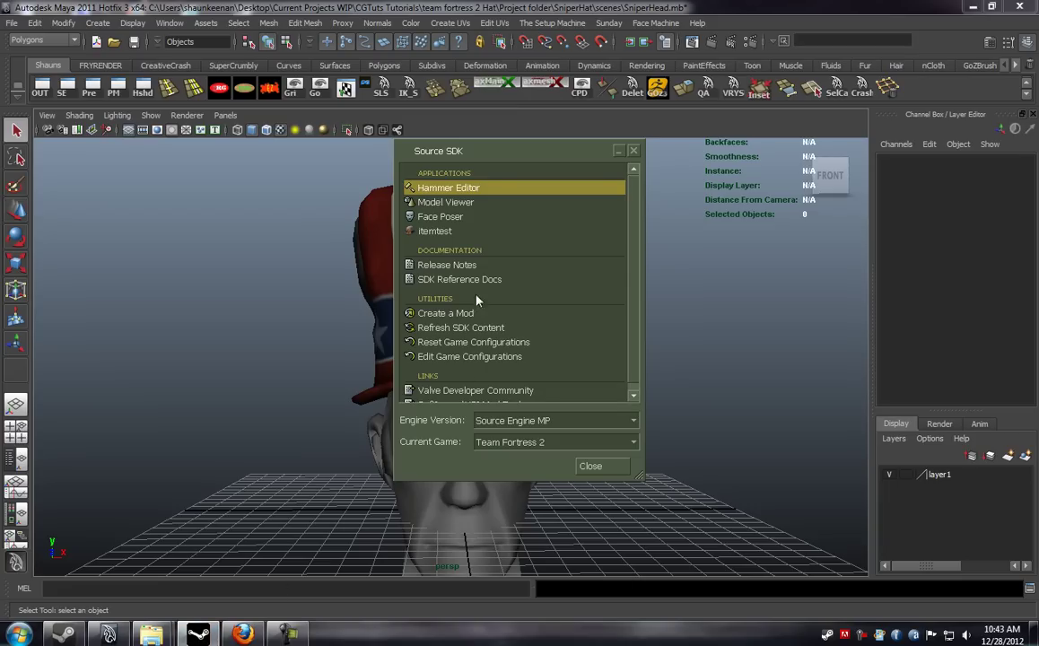
Step: Launch itemtest from the Source SDK launcher with Team Fortress 2 as the current game
drag(509, 154, 493, 123)
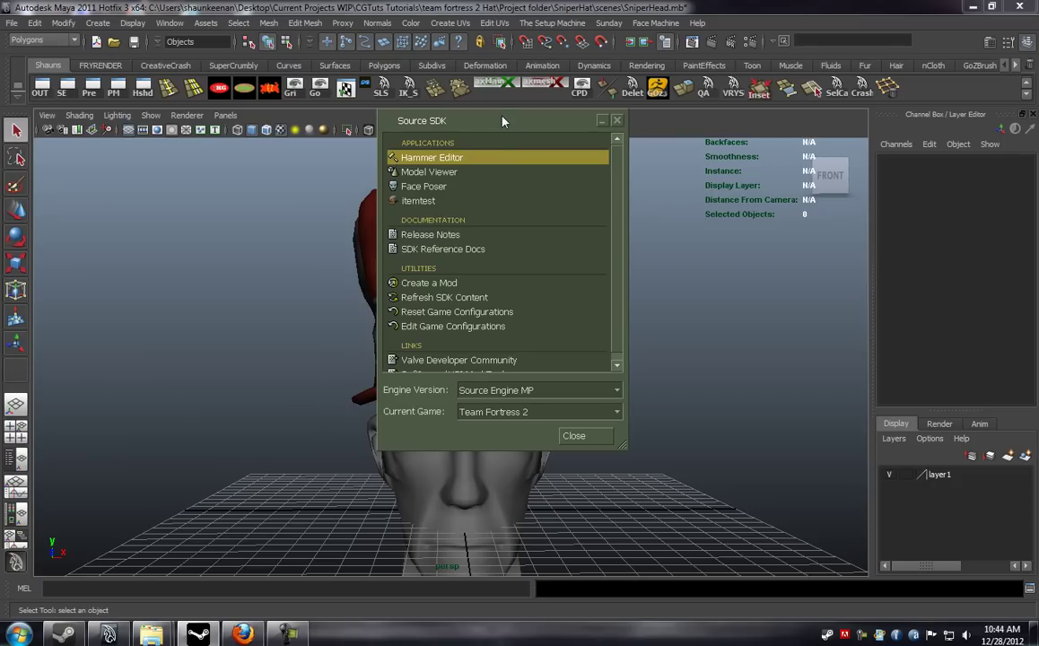
drag(500, 121, 484, 139)
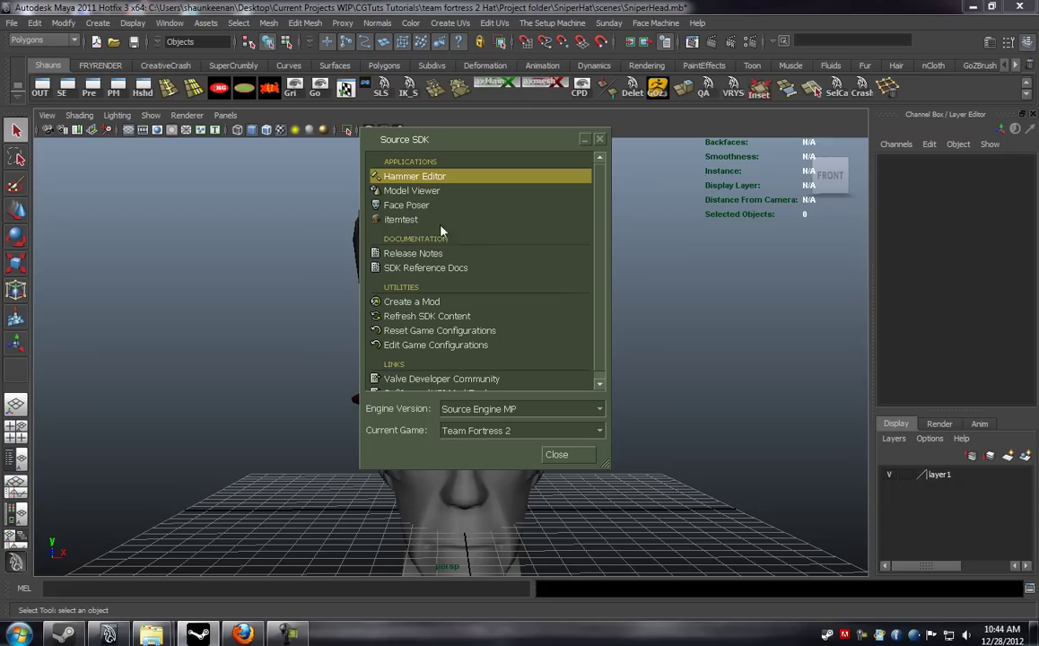
double_click(409, 220)
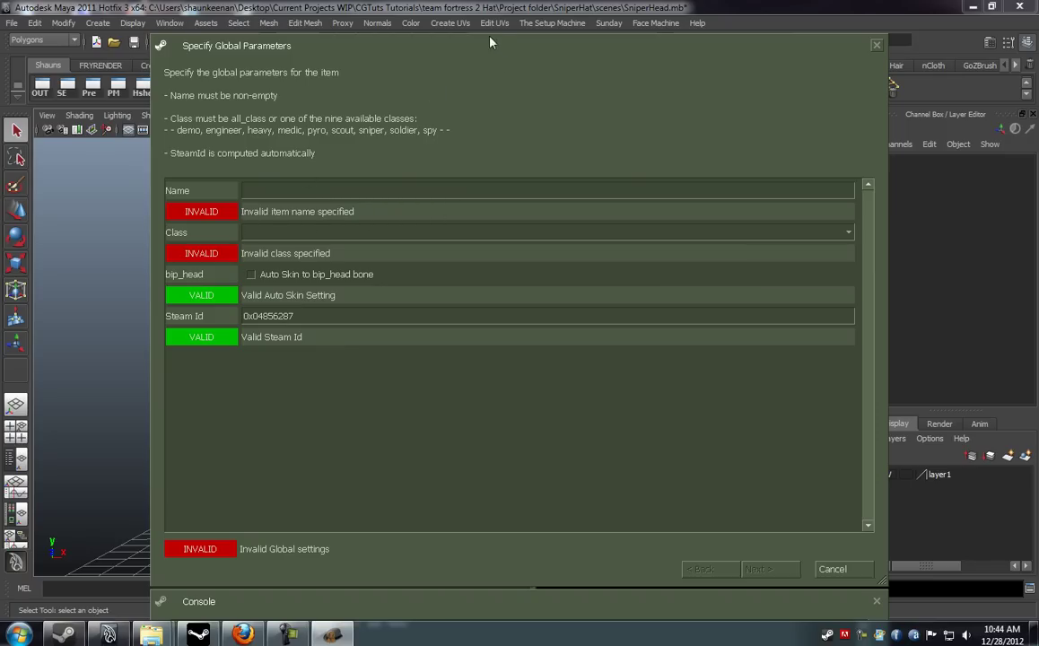
Step: Enter TheAmericana as the name, choose class sniper, and tick Auto Skin to bip_head
drag(501, 47, 489, 28)
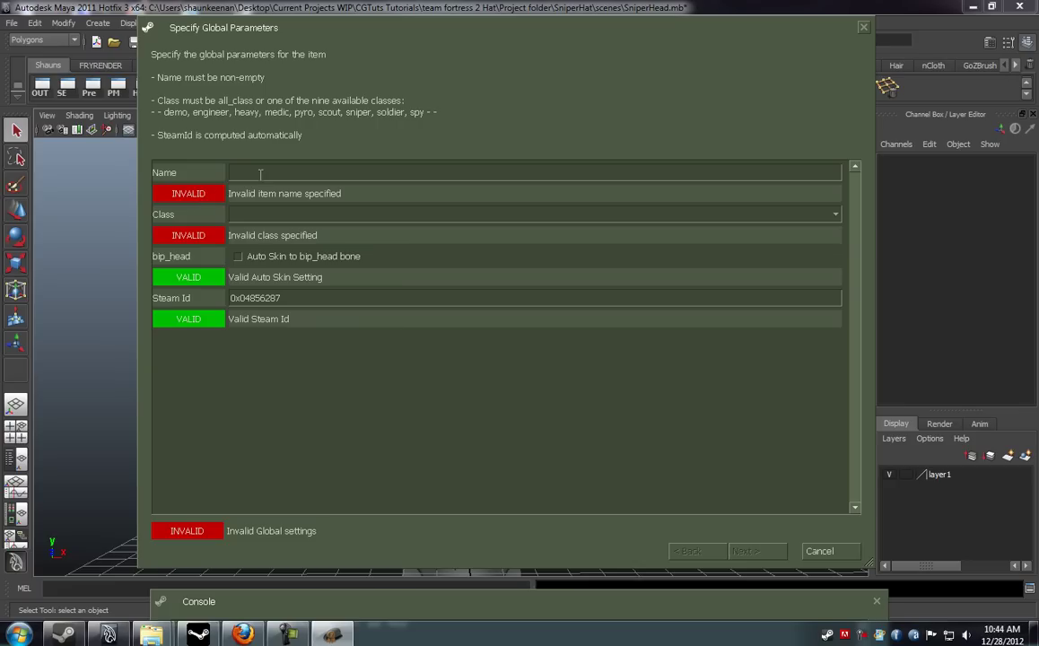
text(TheAn)
text(ericana)
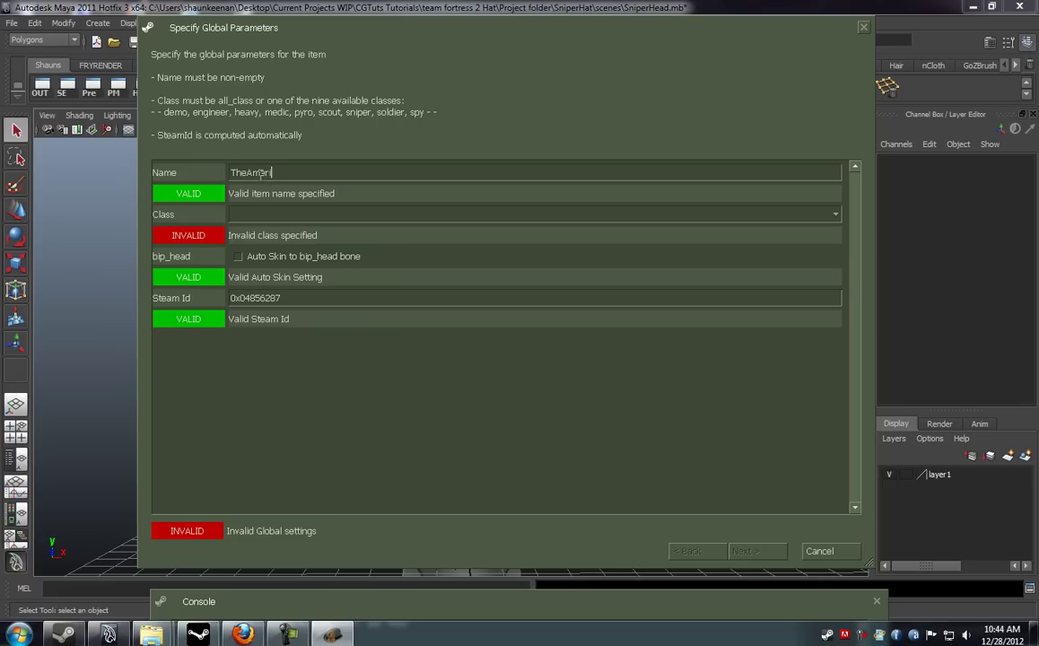
click(243, 215)
click(260, 325)
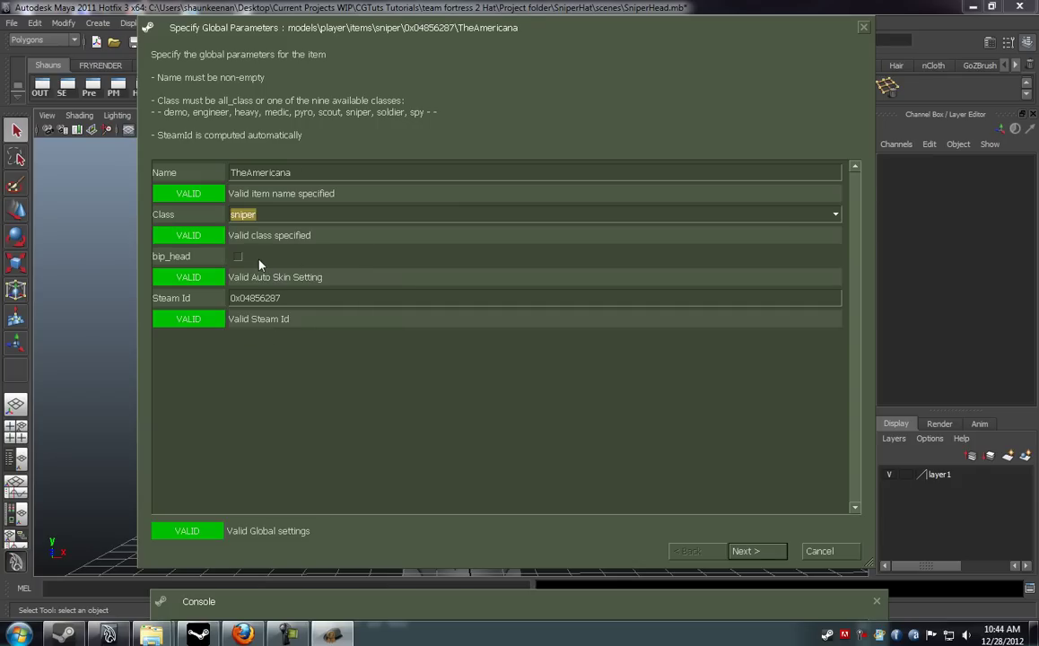
click(238, 256)
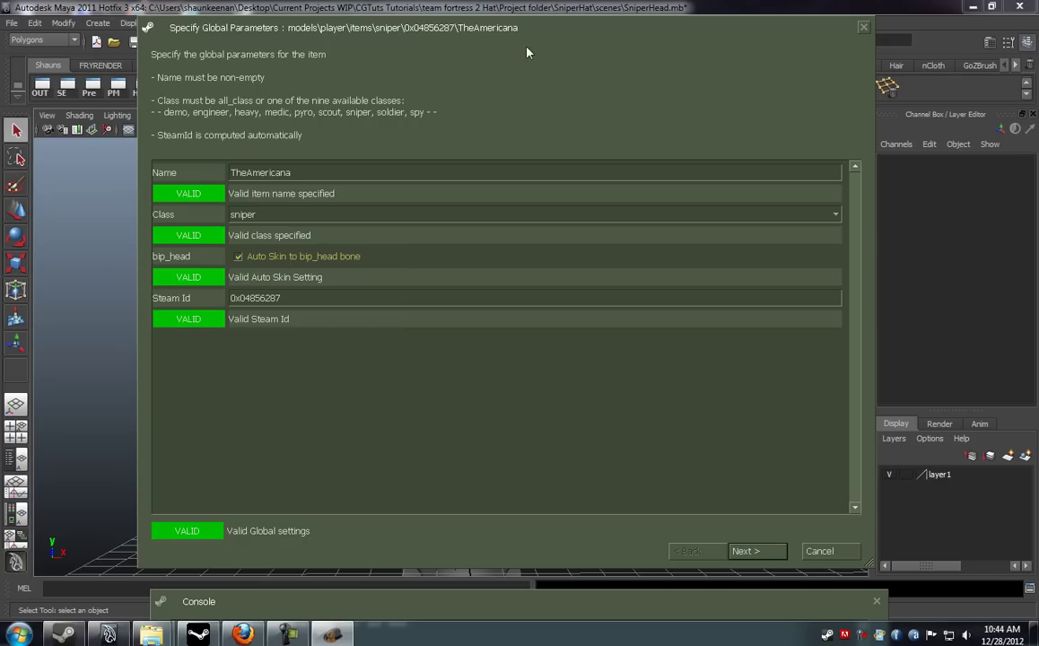
drag(603, 28, 888, 42)
drag(343, 144, 268, 151)
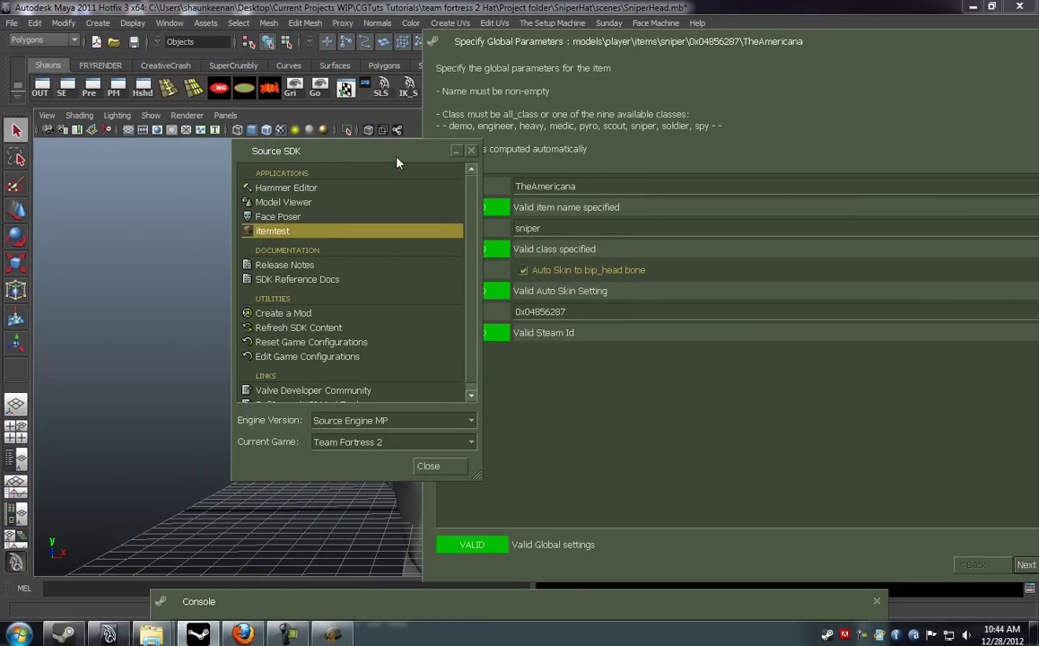
click(456, 151)
drag(815, 41, 484, 35)
Step: Load TheAmericanaLOD1.obj as LOD 0 and TheAmericanaLOD2.obj as LOD 1 from Sniper Hat
click(700, 559)
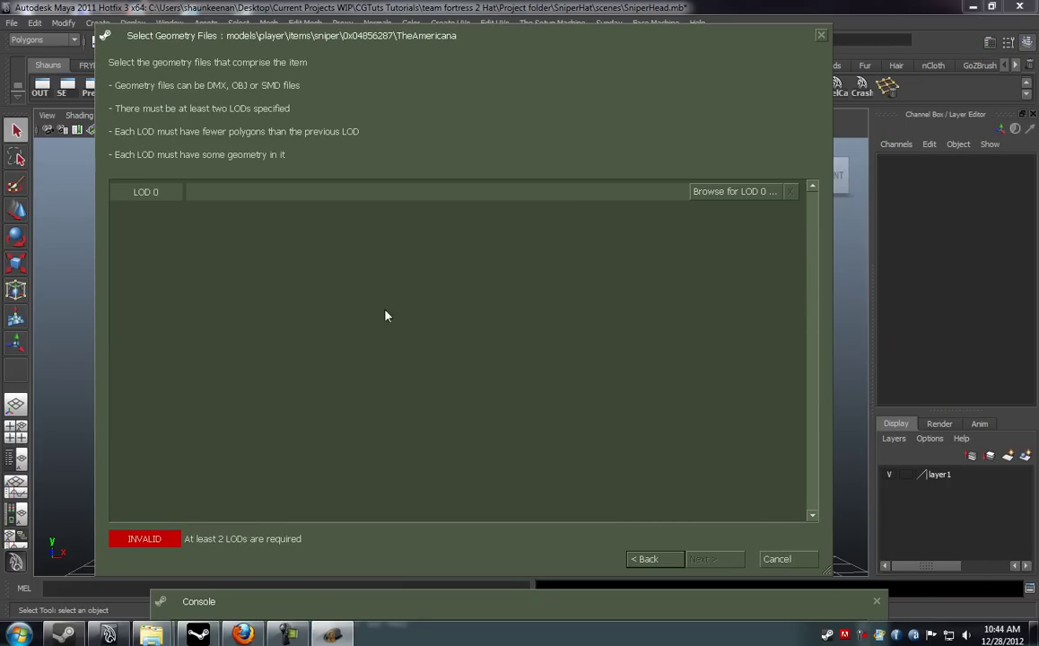
click(722, 192)
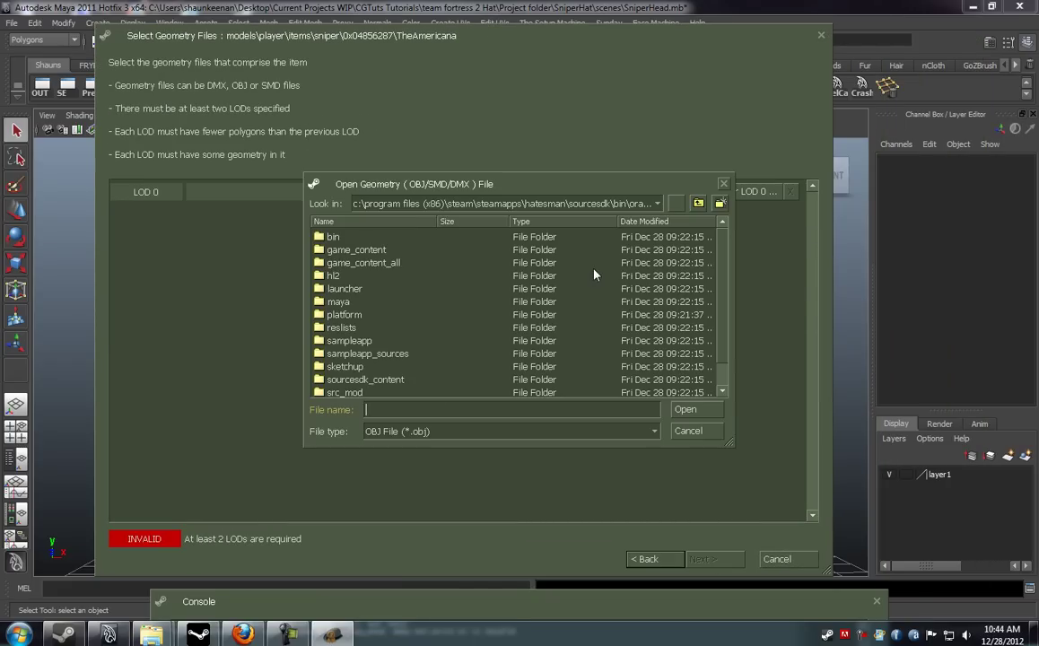
click(644, 208)
click(506, 216)
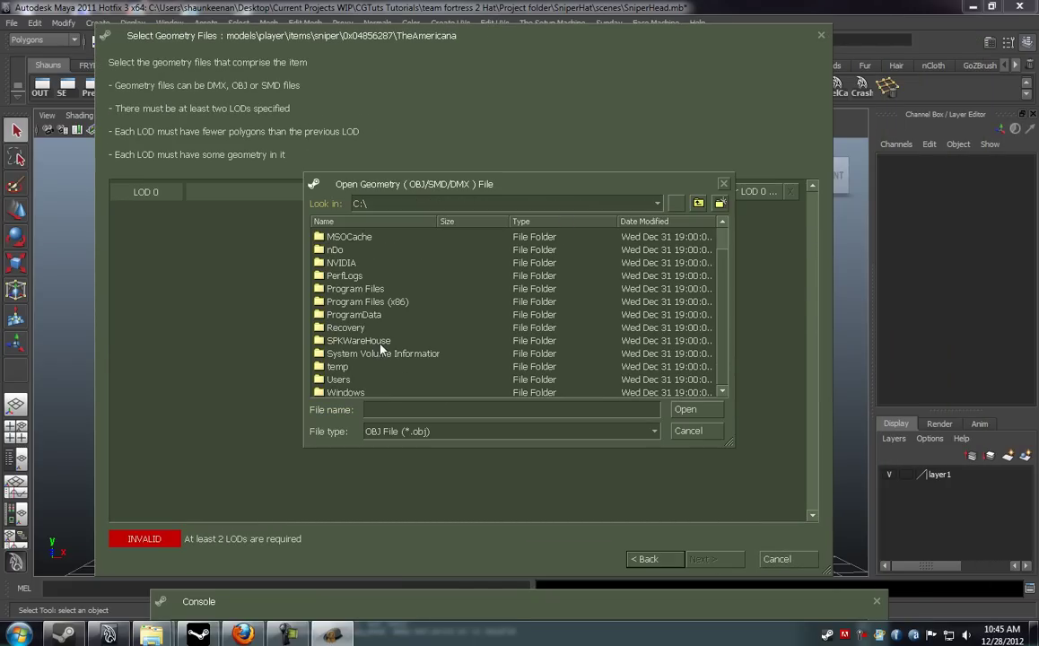
double_click(339, 379)
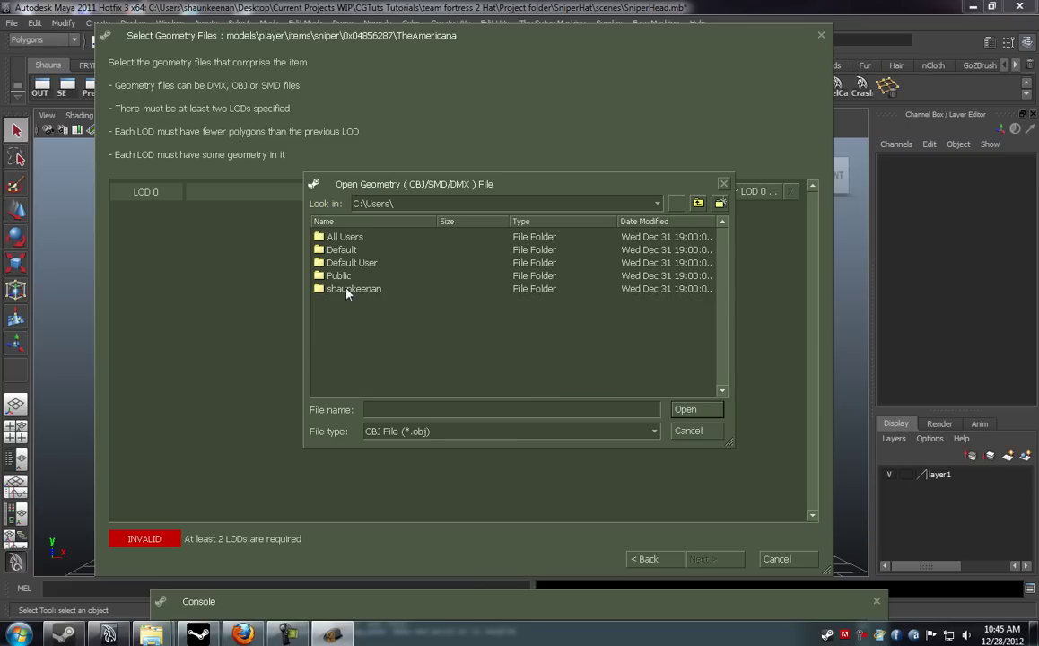
double_click(349, 289)
double_click(344, 288)
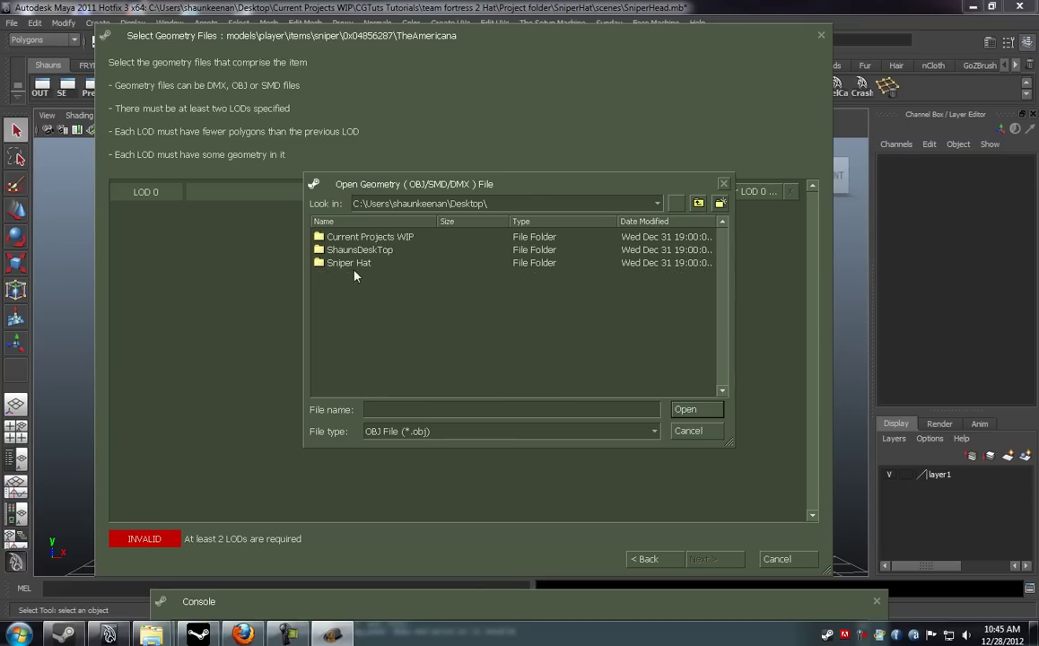
double_click(356, 262)
double_click(388, 238)
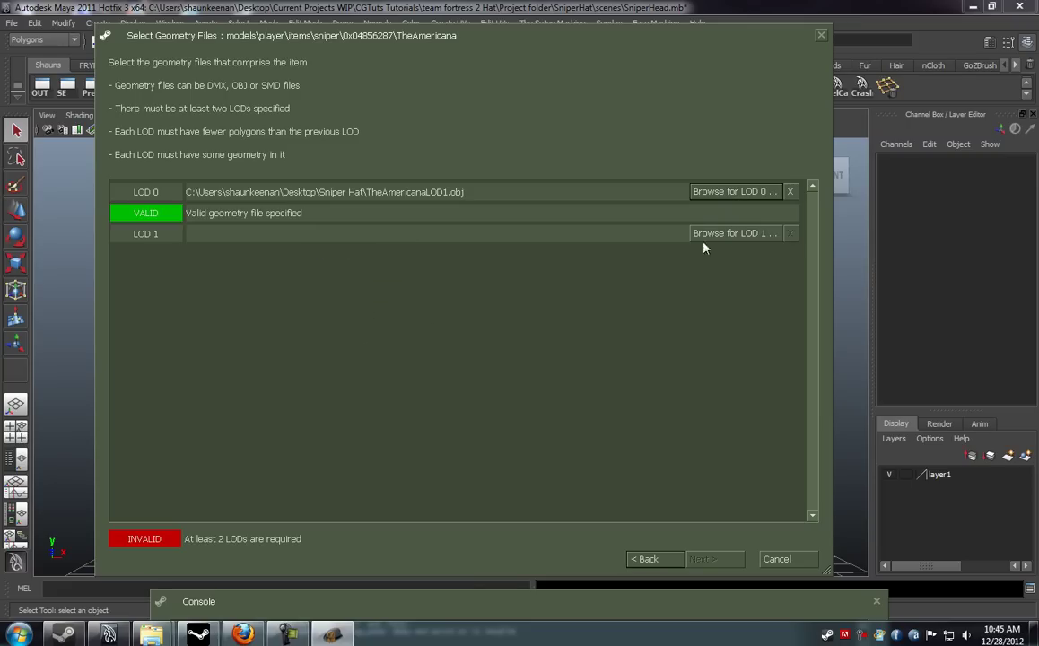
click(732, 234)
double_click(376, 250)
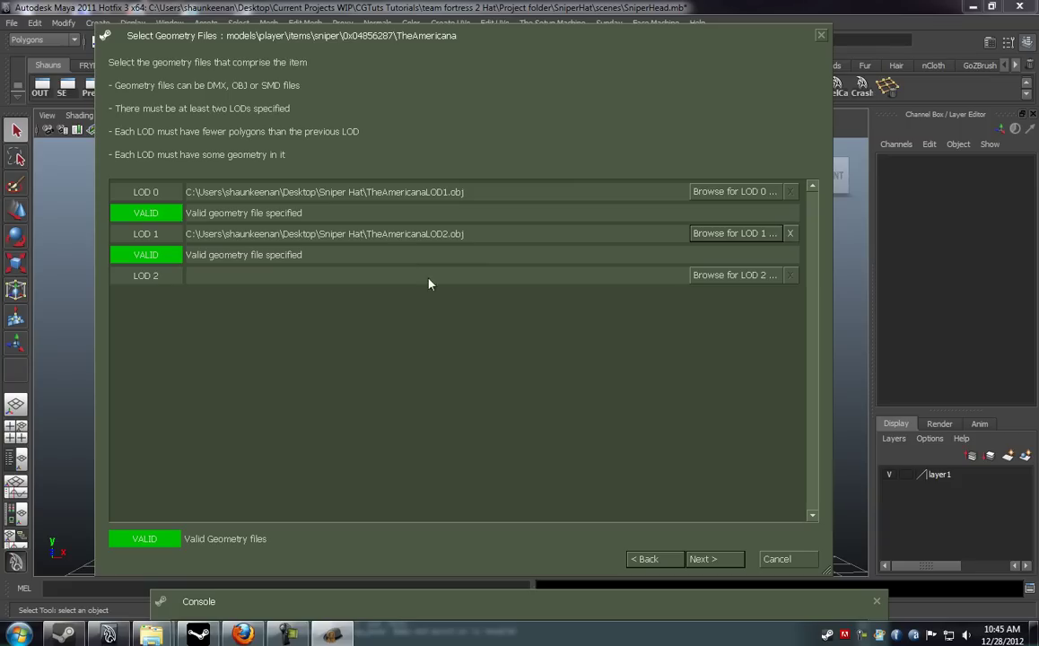
Step: Use TheAmericanaTexture.tga as common texture and TheAmericanaNormals.tga as normal map
click(702, 559)
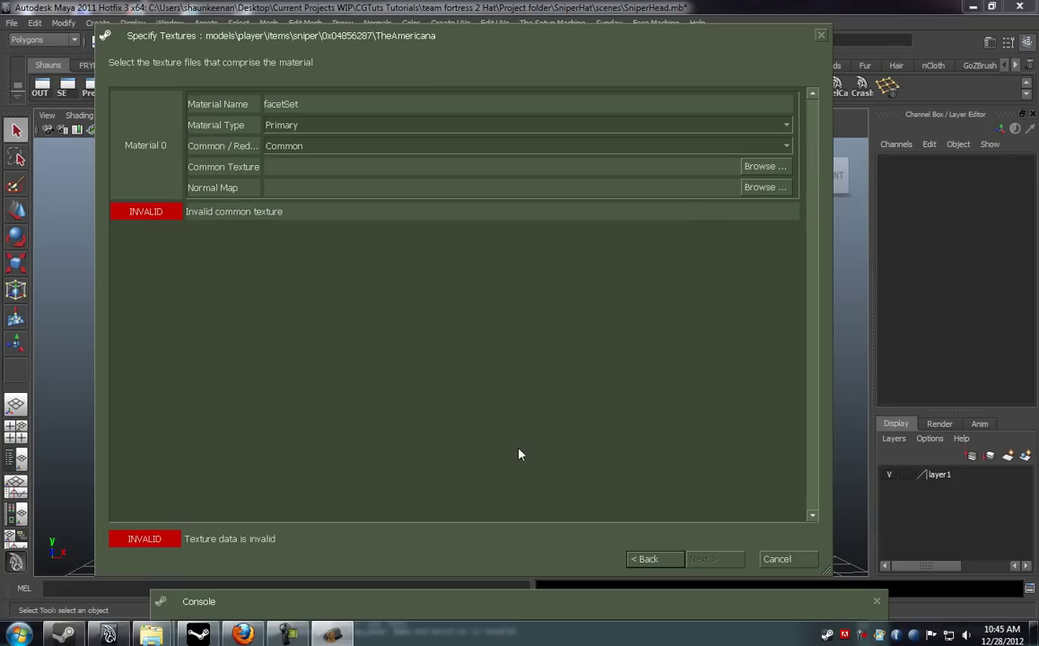
click(764, 168)
click(631, 206)
click(377, 223)
scroll(343, 368, down, 1)
double_click(339, 380)
double_click(352, 291)
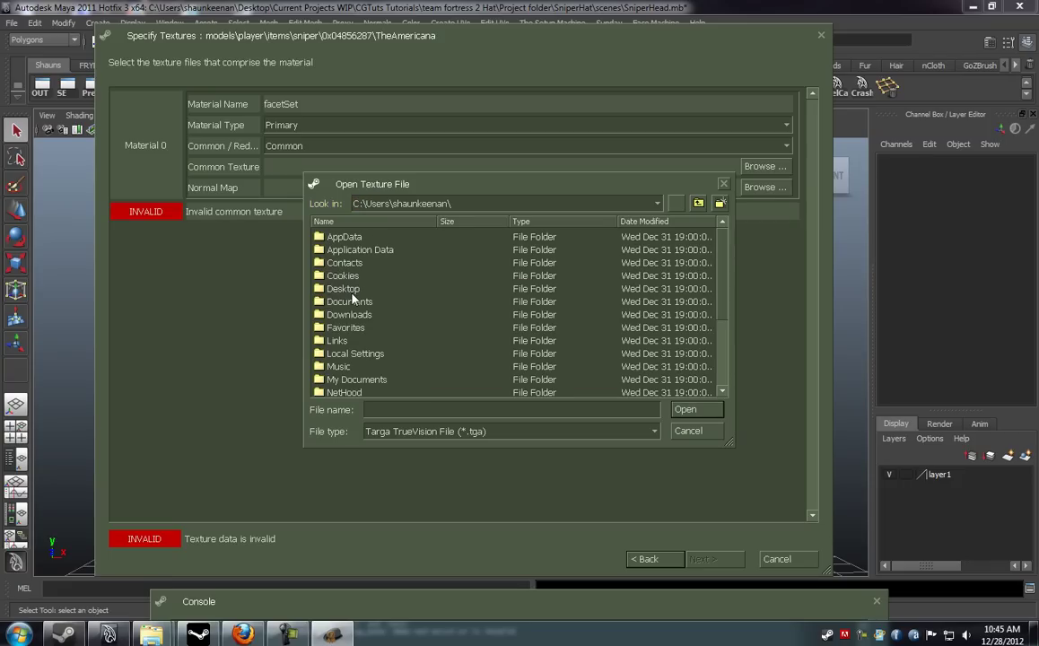
double_click(345, 288)
double_click(351, 265)
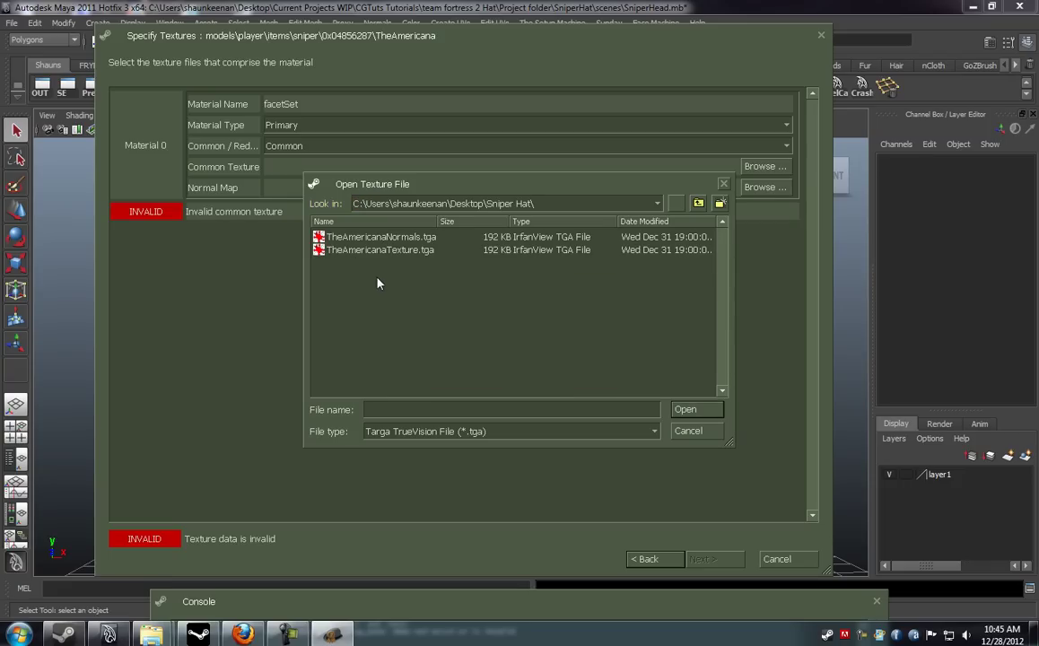
double_click(403, 250)
click(763, 187)
double_click(404, 238)
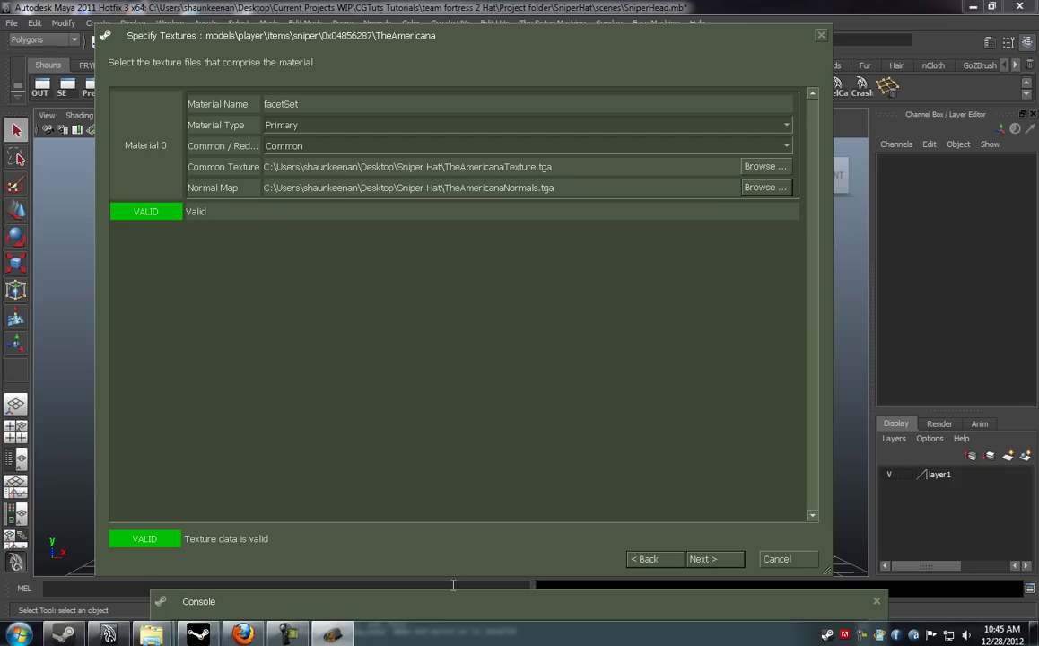
Step: Compile TheAmericana into TheAmericana.zip, dismiss the Compile Ok notice, and close the console
drag(394, 325, 397, 43)
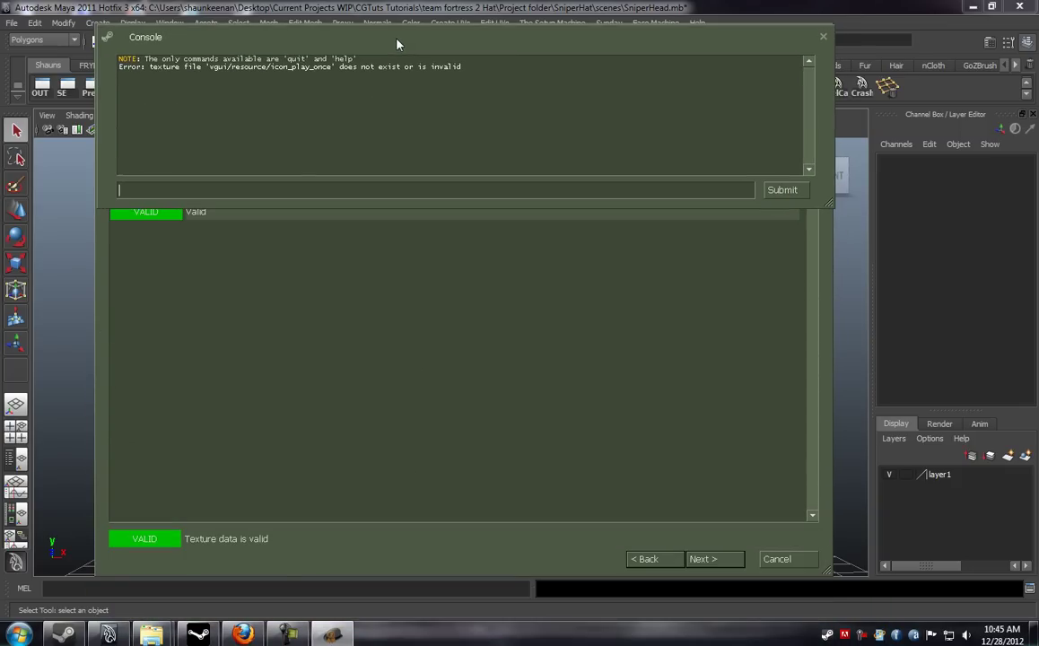
click(709, 558)
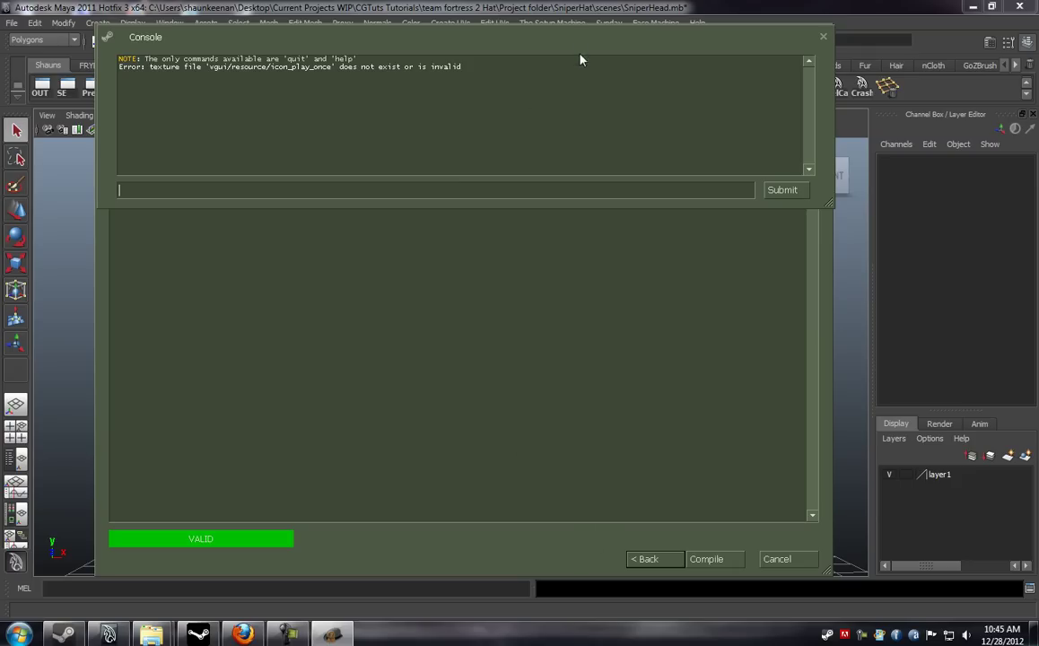
drag(466, 125, 451, 261)
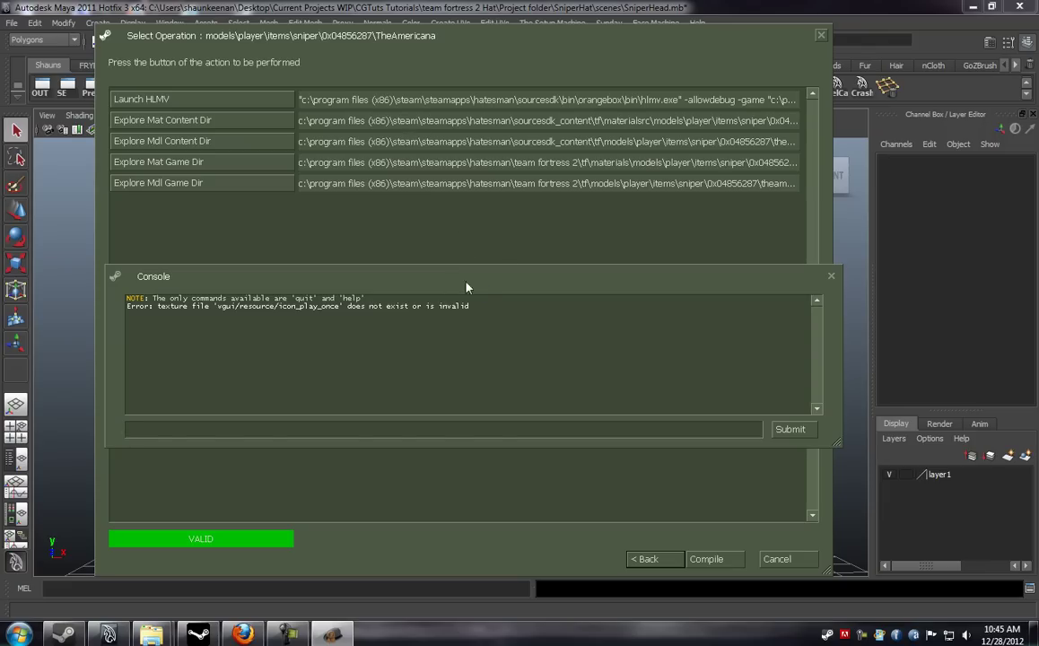
drag(422, 280, 413, 56)
click(709, 558)
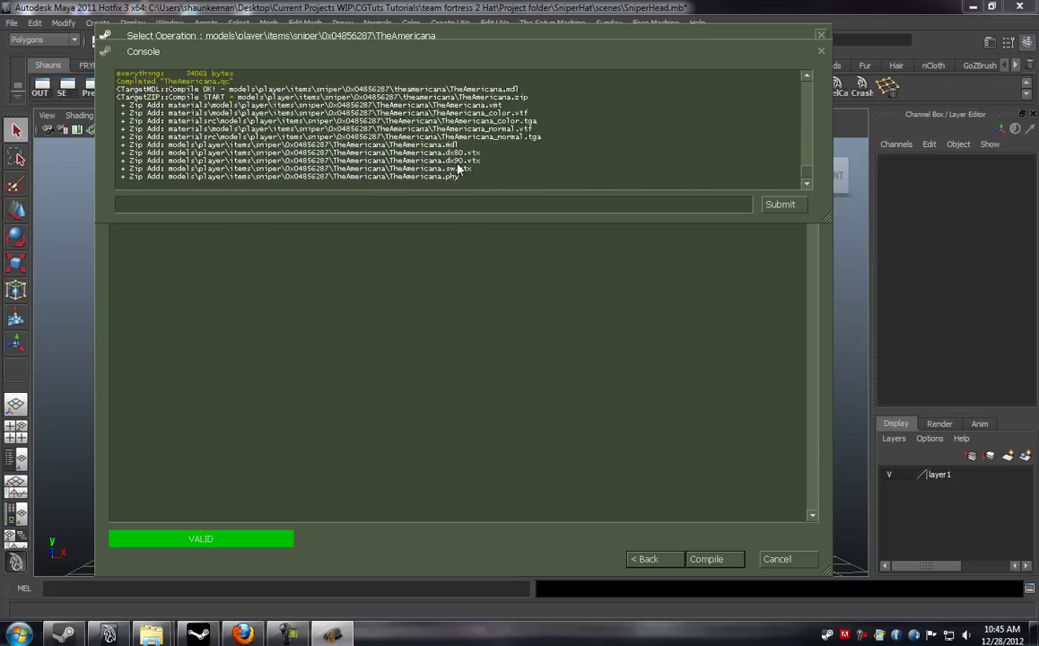
drag(575, 289, 379, 221)
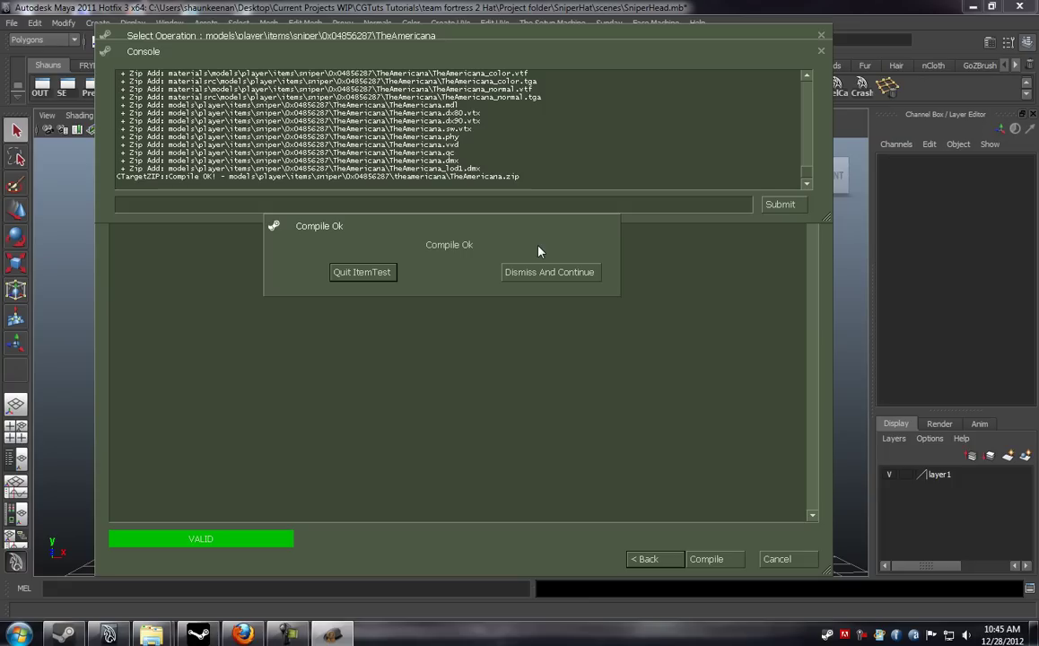
click(531, 273)
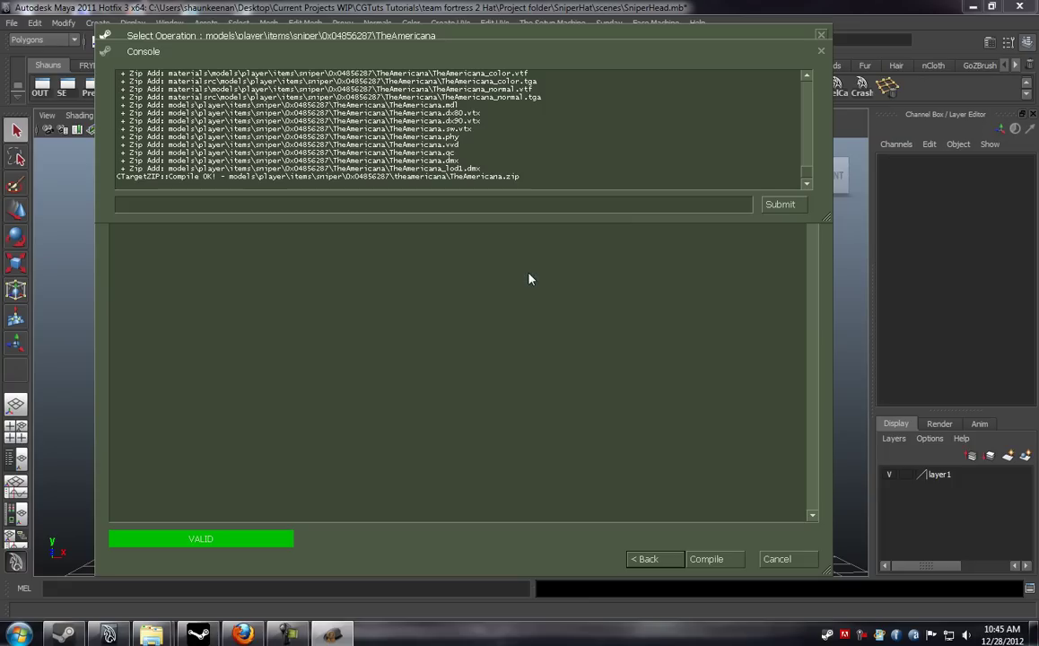
click(821, 52)
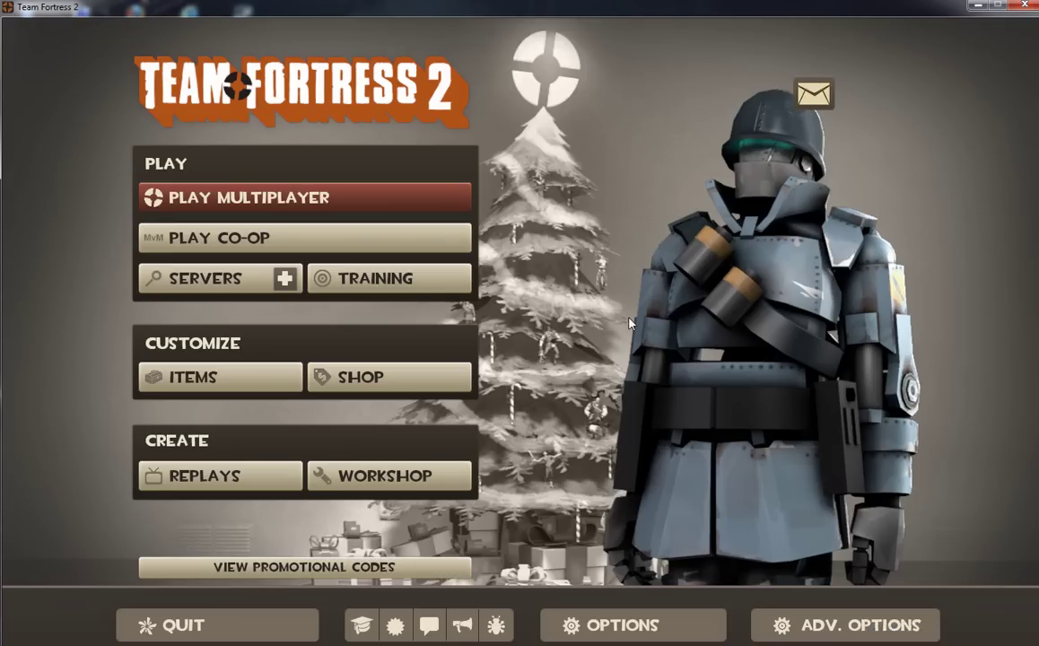
Step: Run 'map itemtest' in the developer console to load the itemtest map
key(grave)
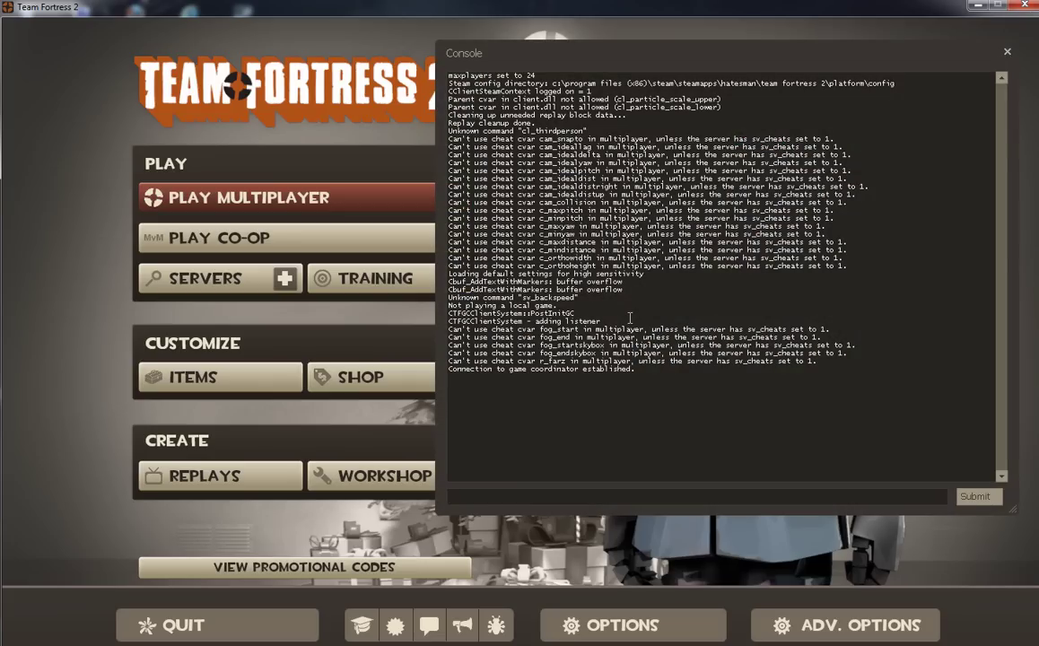
text(map itemtest)
key(Return)
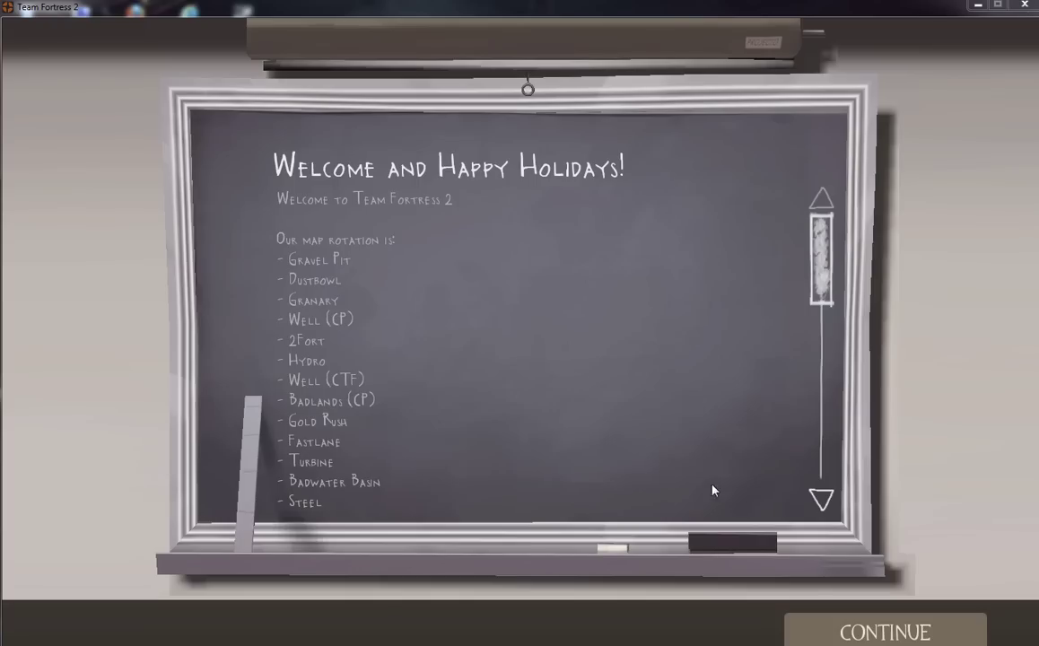
Step: Join itemtest on BLU as the Sniper and taunt twice to see him in third person
click(832, 631)
click(834, 632)
click(475, 310)
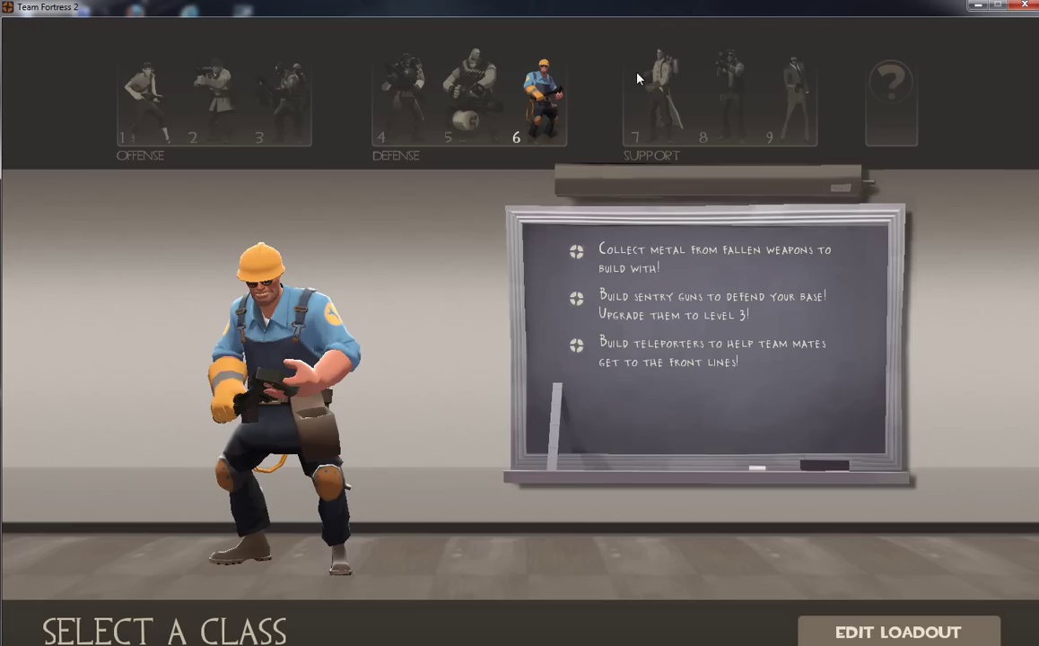
click(575, 64)
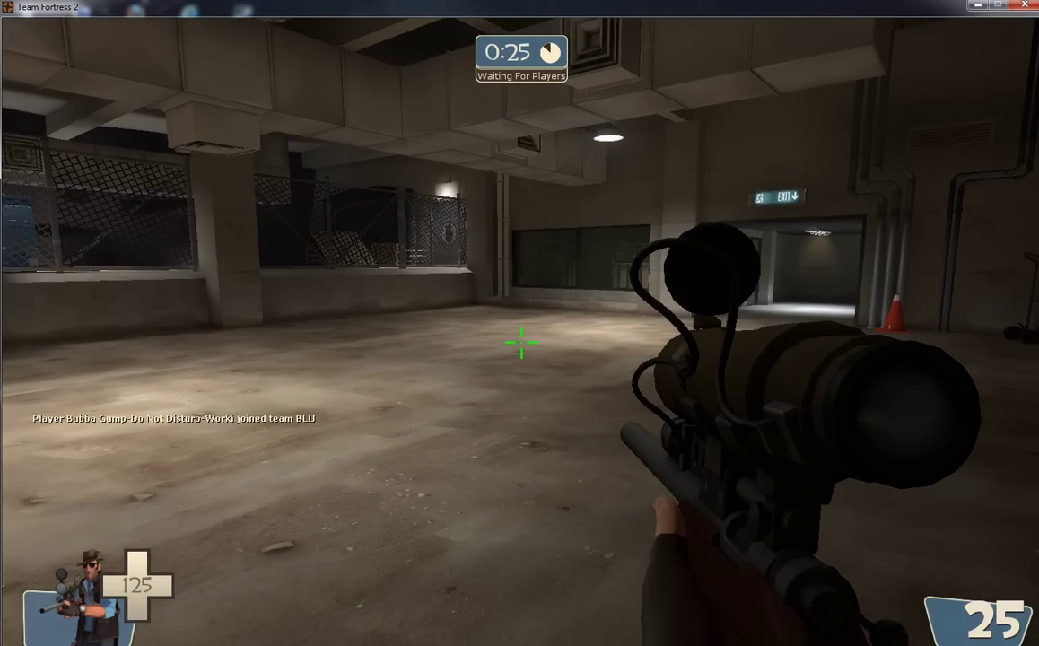
key(g)
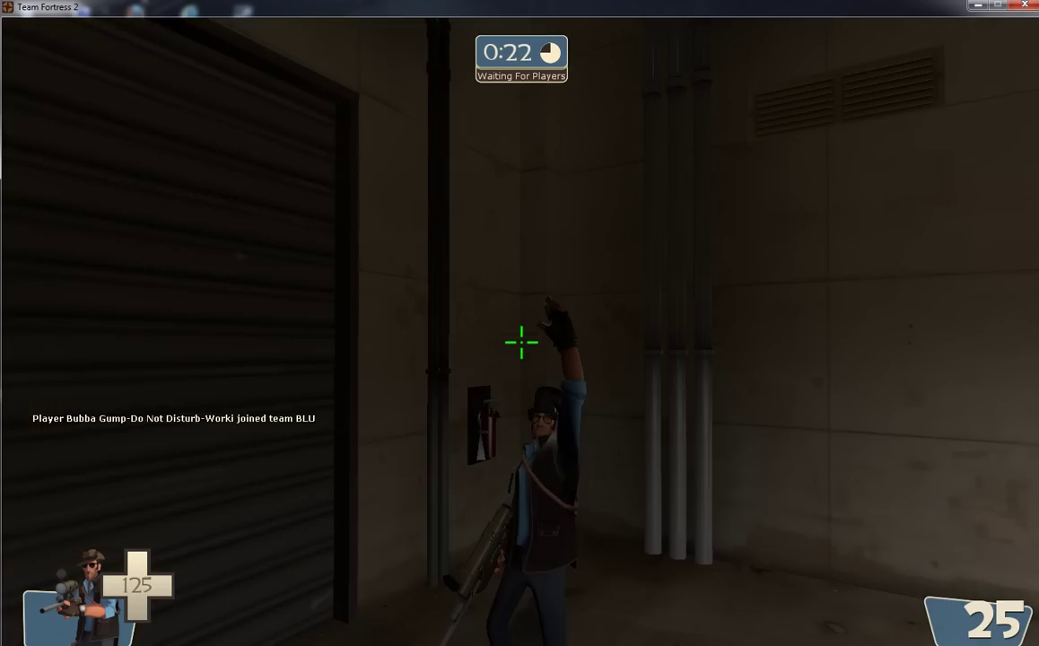
key(g)
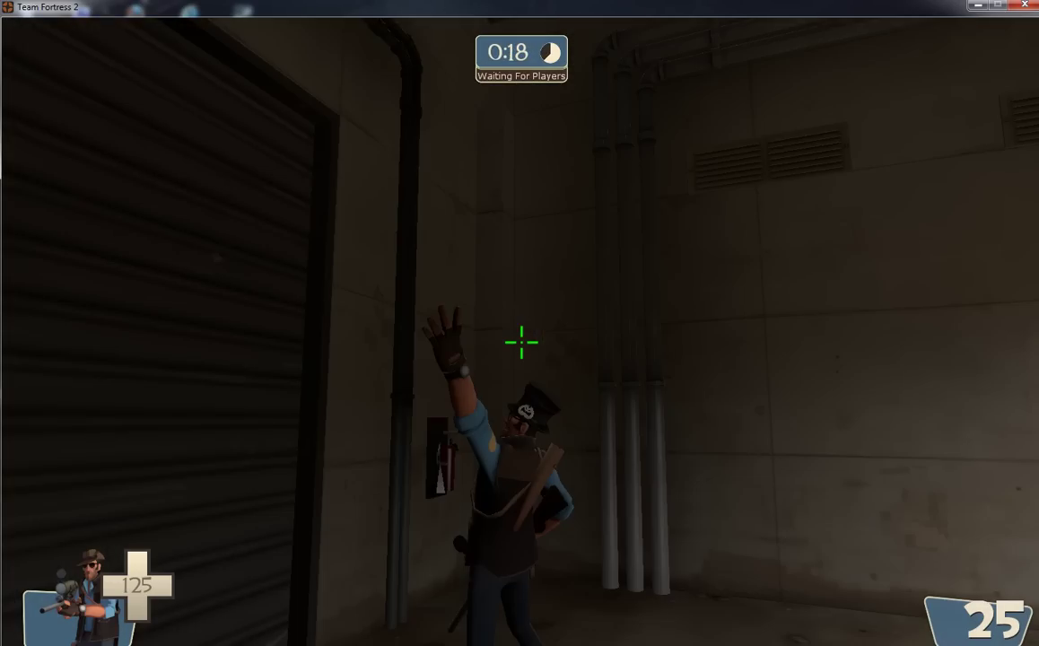
Step: Add theamericana.mdl from folder 0x04856287 as the Sniper's test headgear and apply the test items
key(F11)
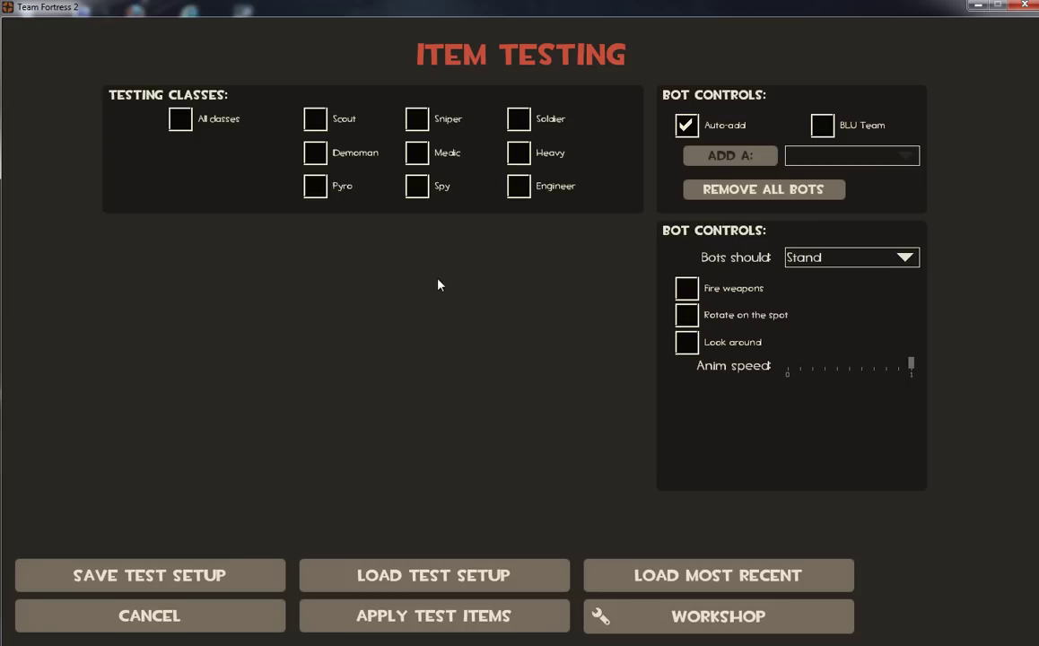
click(417, 122)
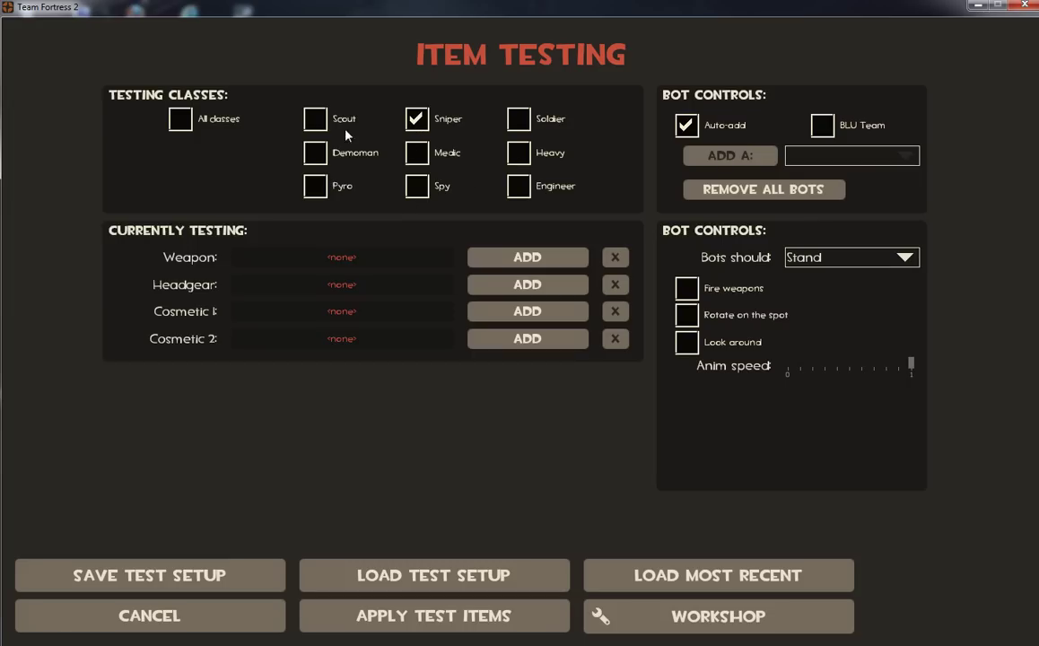
click(505, 285)
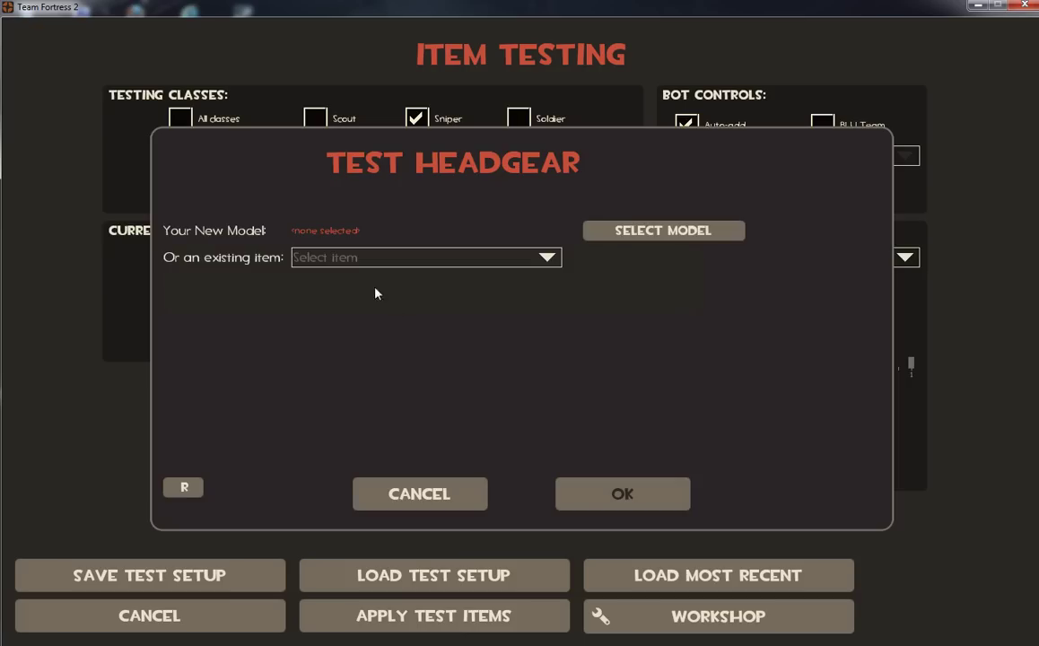
click(610, 235)
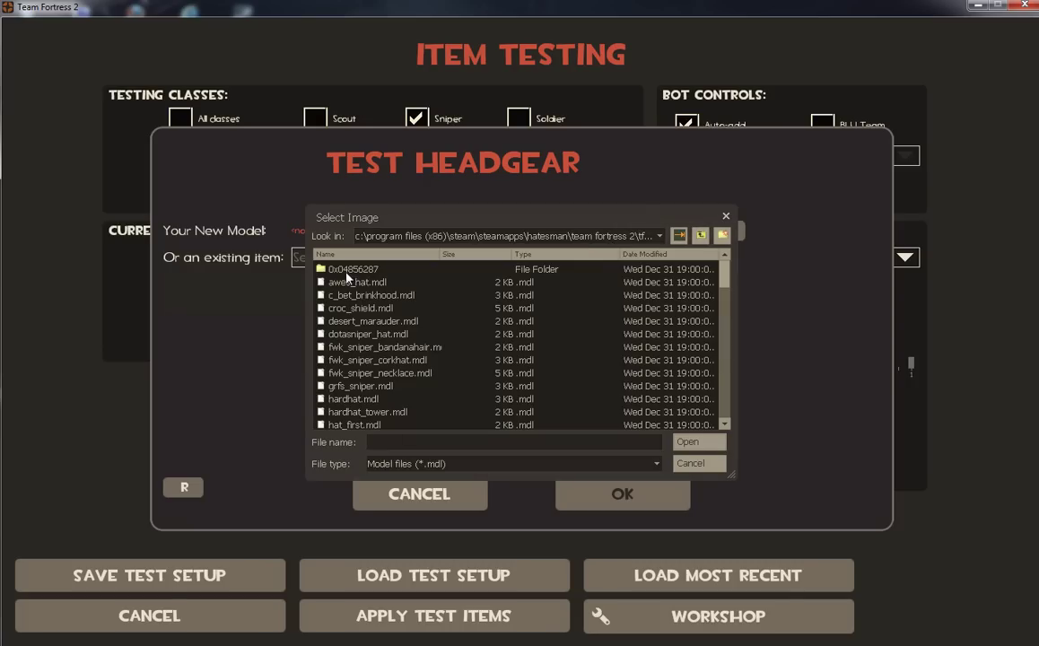
double_click(349, 271)
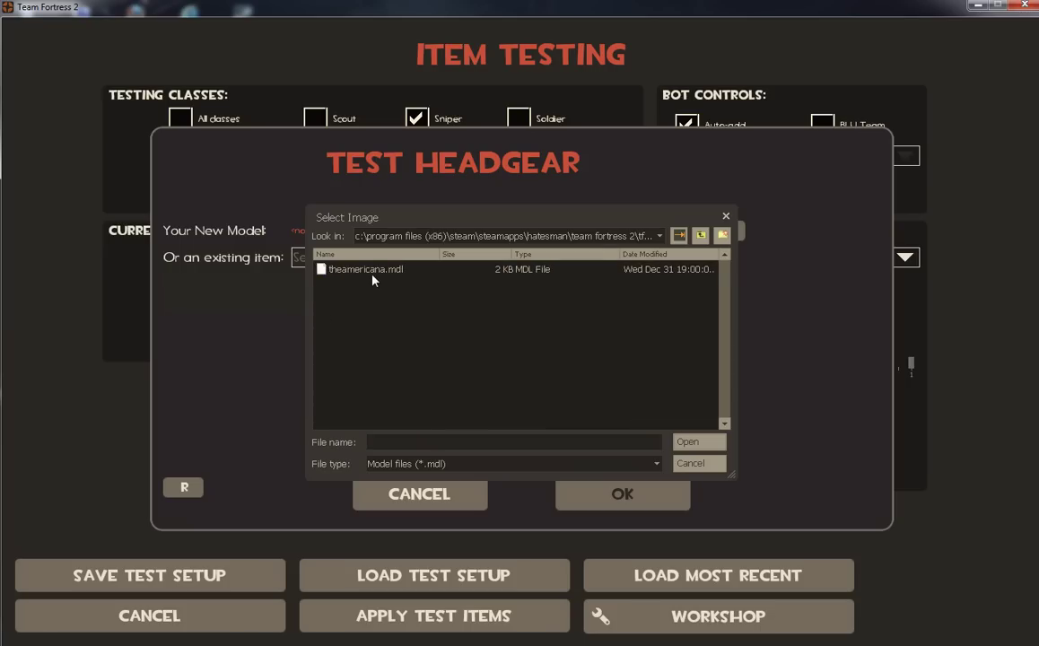
double_click(372, 272)
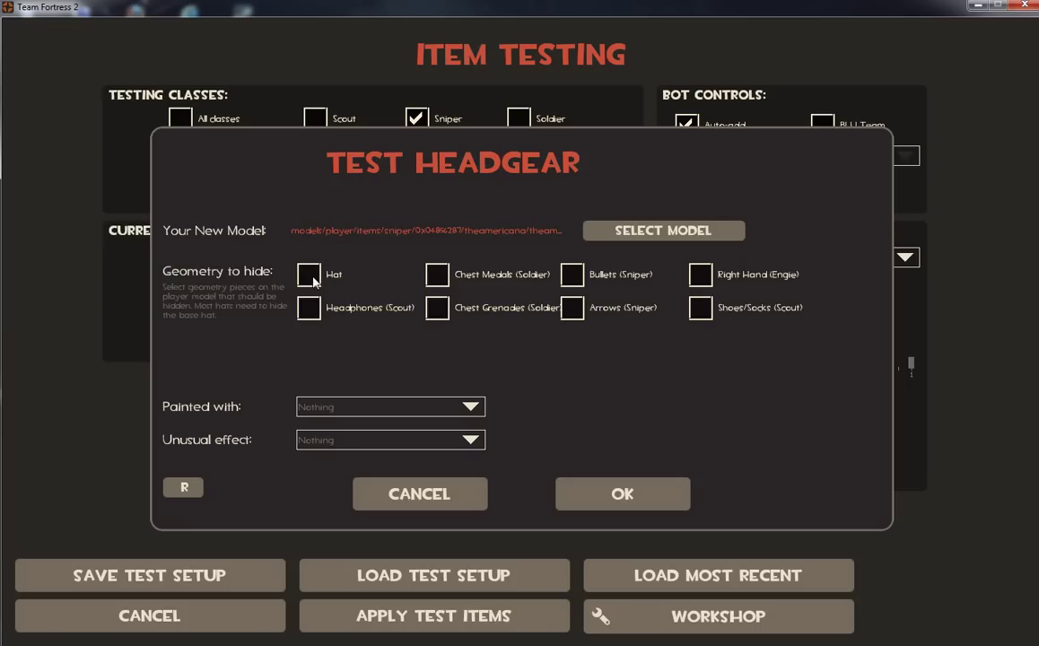
click(575, 492)
click(461, 615)
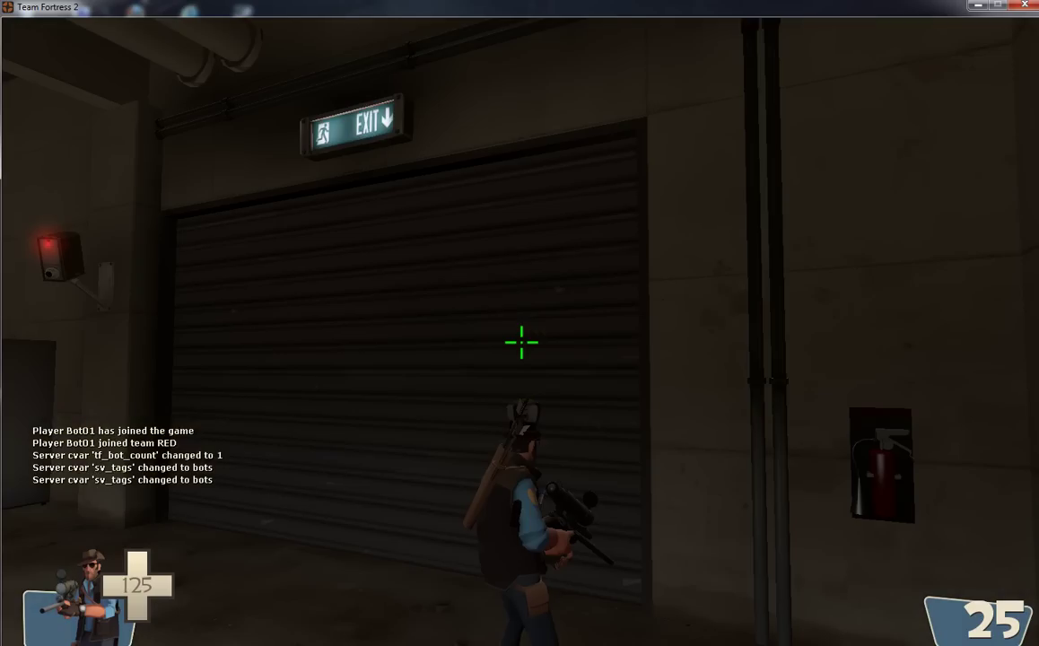
Step: Taunt to view the hat, then set test bots to rotate on the spot and apply
key(g)
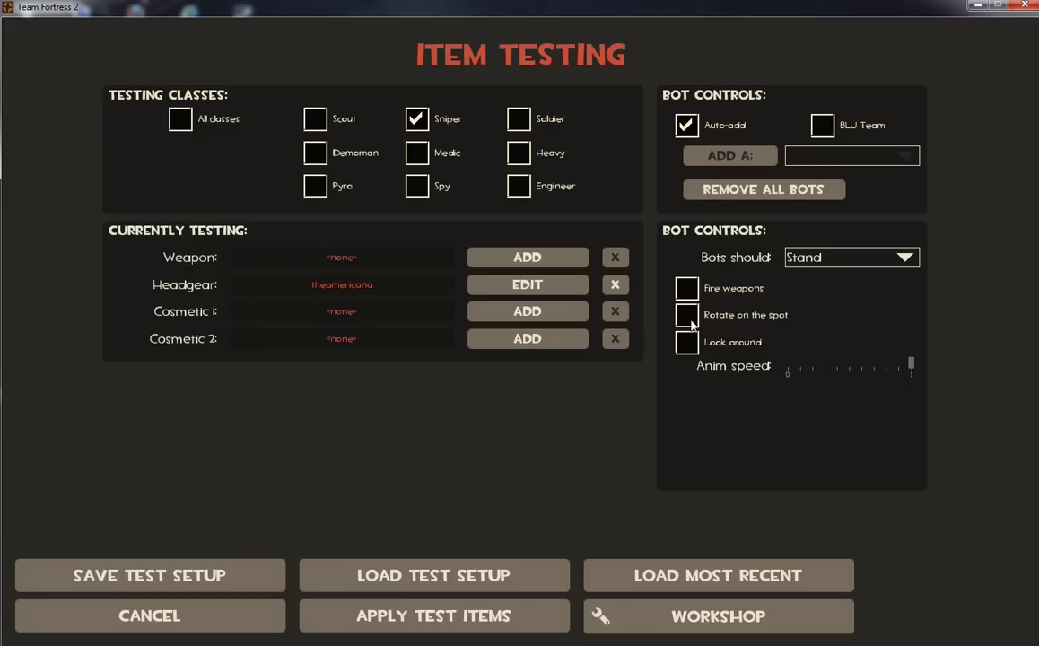
click(686, 315)
click(433, 615)
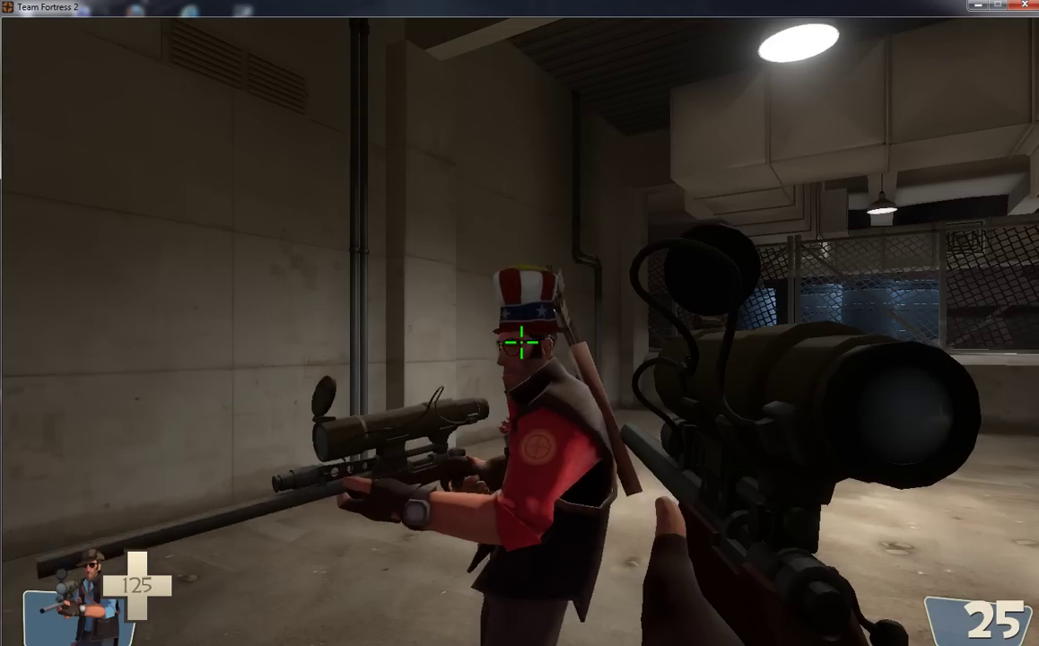
Step: Disconnect from itemtest to the main menu, close the developer console, and switch to the file browser
key(Escape)
click(289, 623)
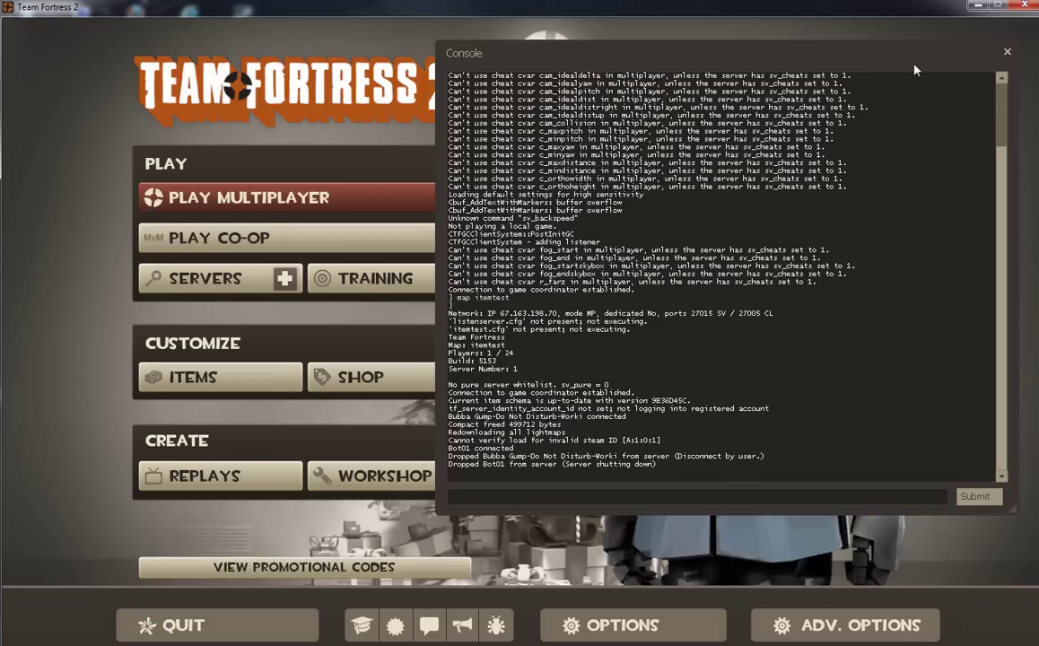
drag(917, 67, 767, 83)
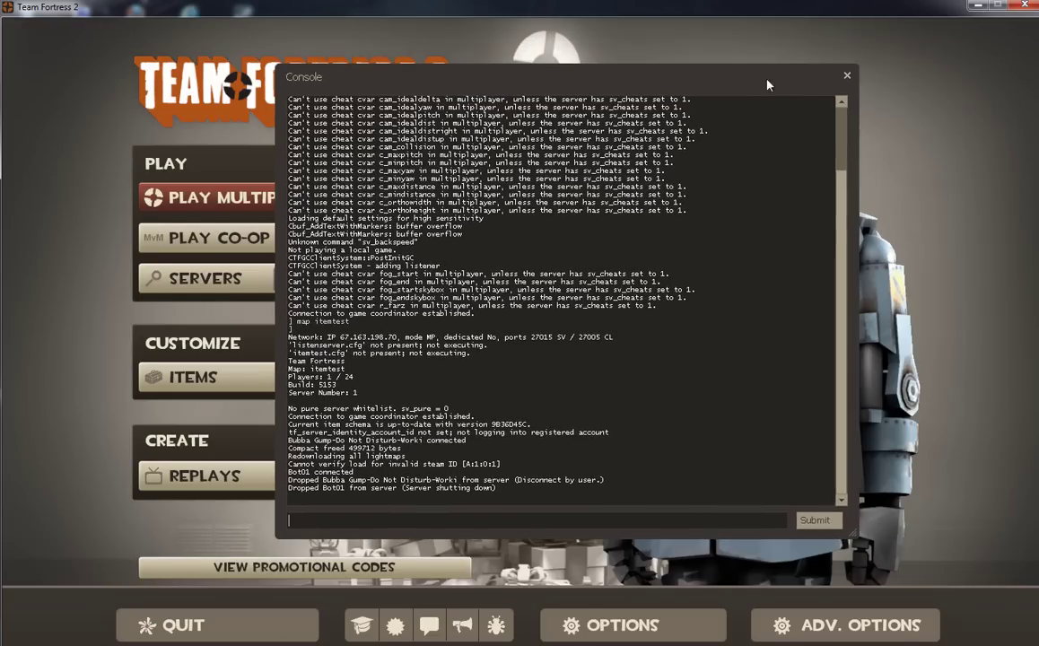
click(848, 78)
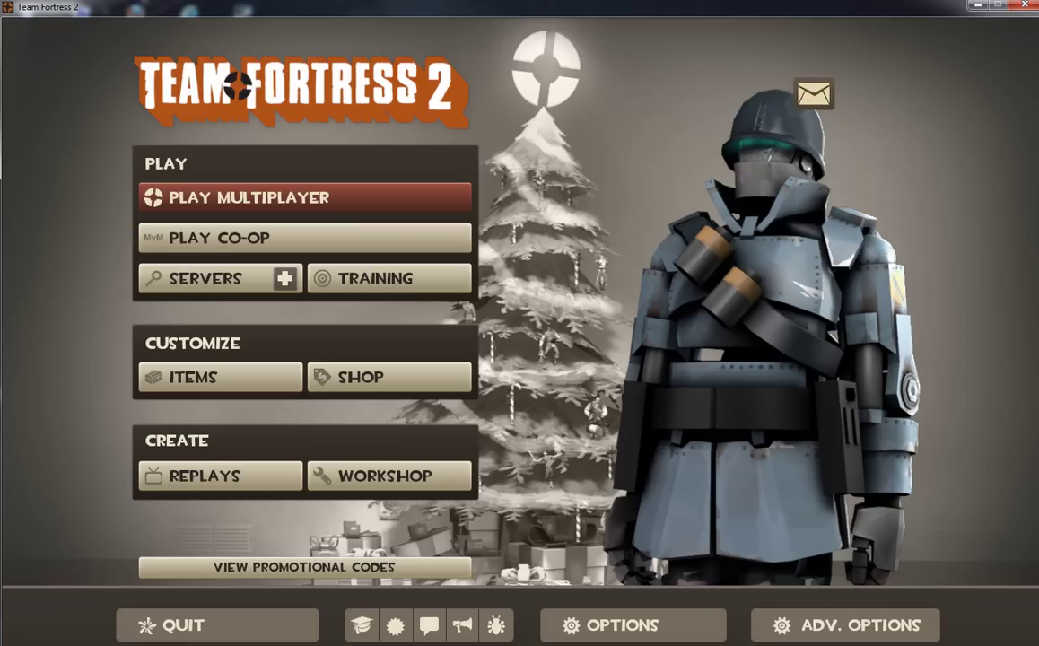
key(alt+Tab)
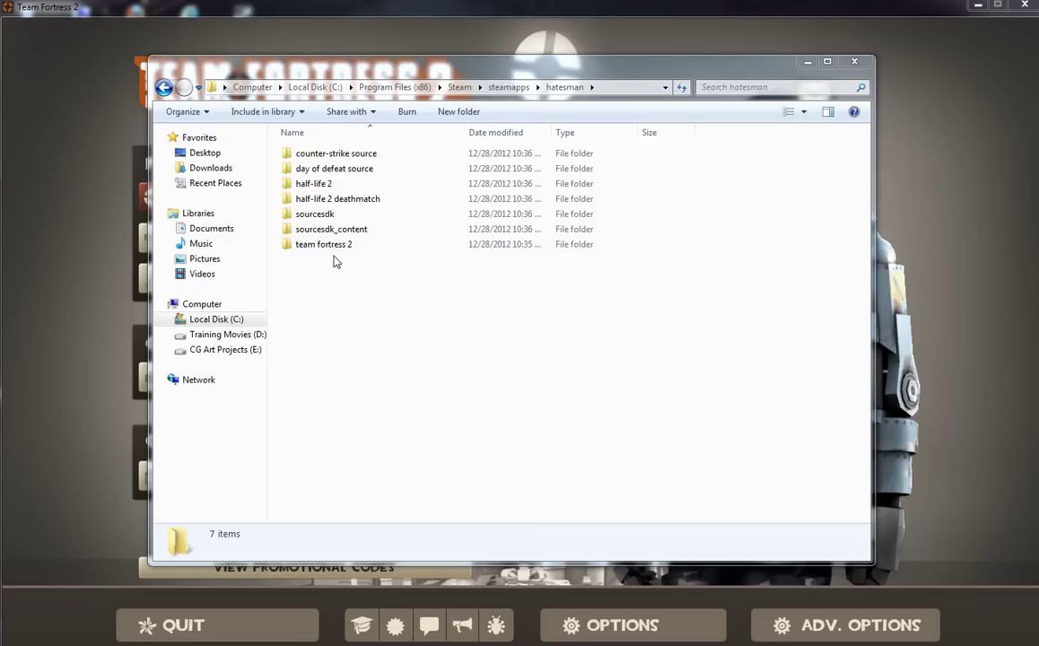
Step: Browse from hatesman into team fortress 2\tf\models\player\items\sniper, then back up to items
double_click(331, 247)
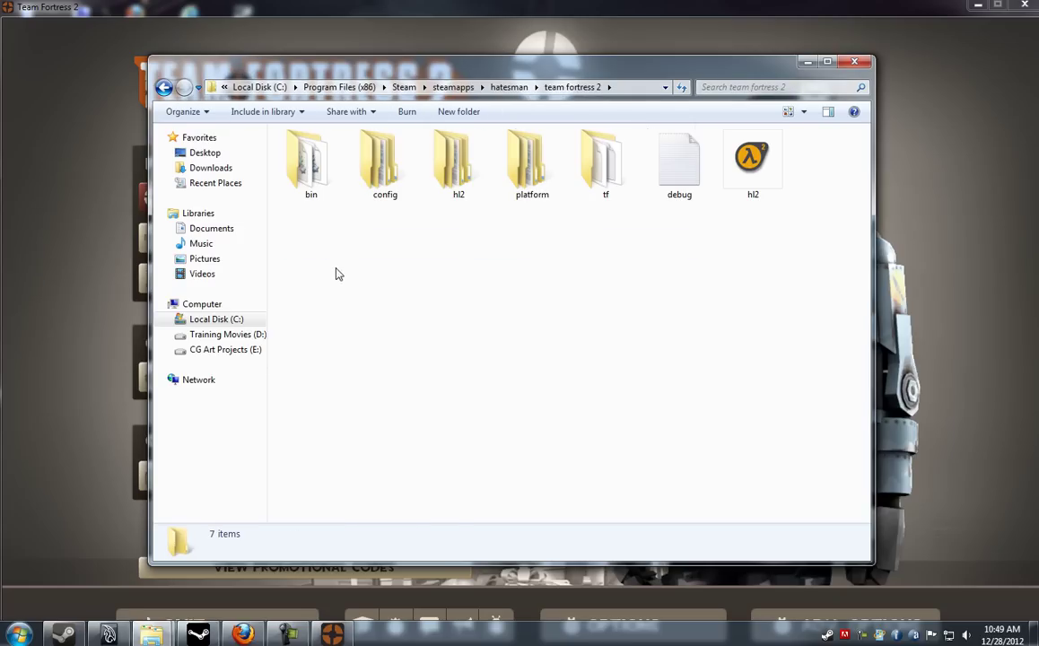
click(163, 87)
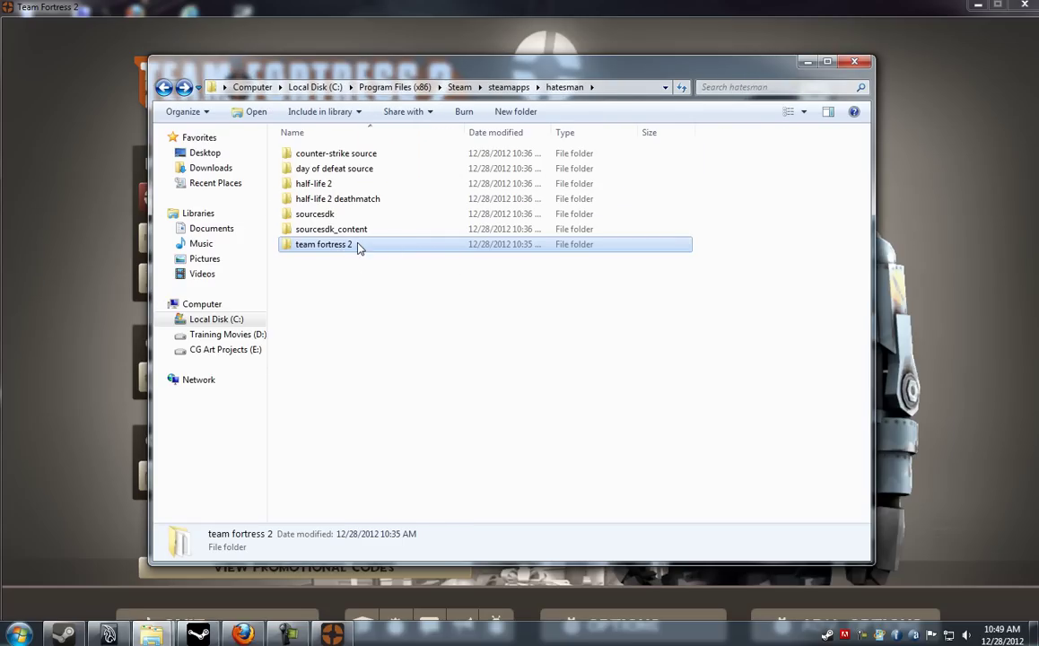
double_click(337, 251)
double_click(621, 179)
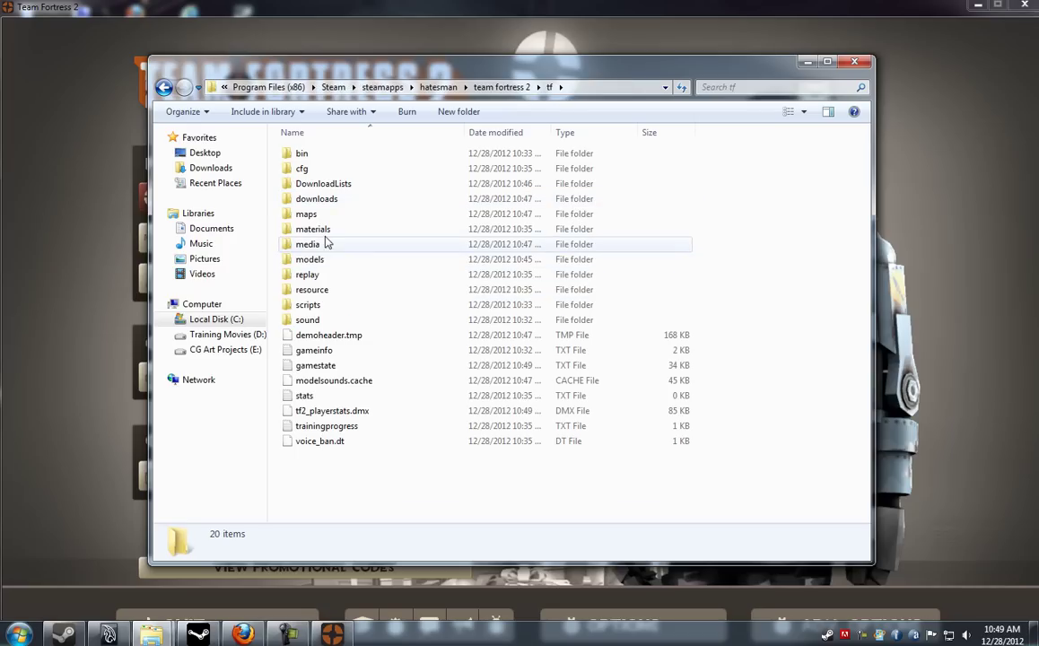
double_click(322, 260)
double_click(314, 155)
double_click(319, 155)
double_click(319, 156)
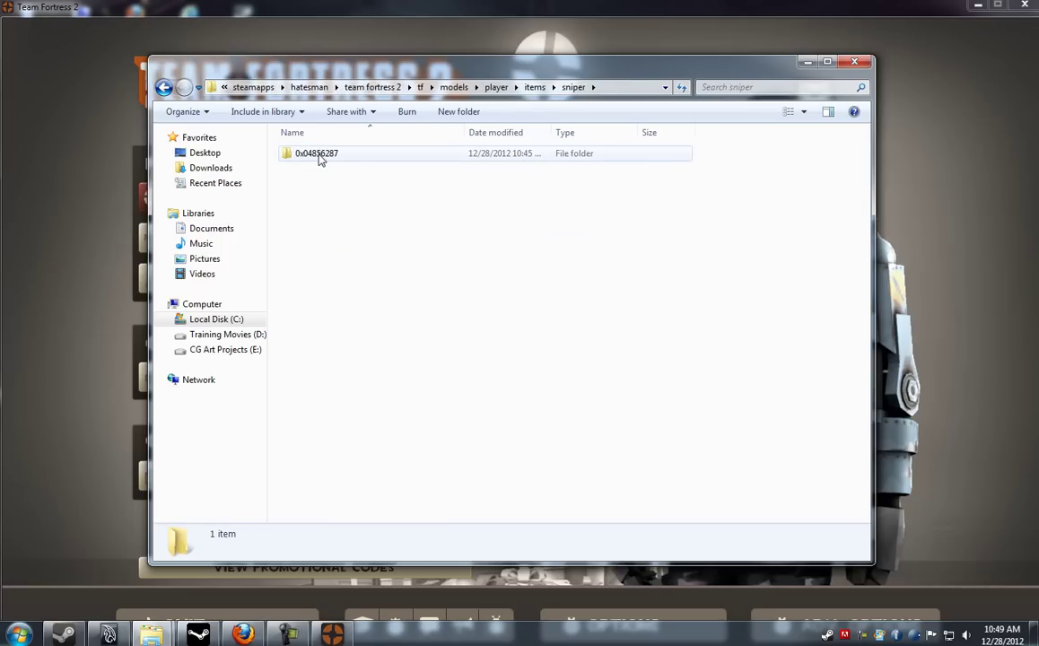
click(164, 87)
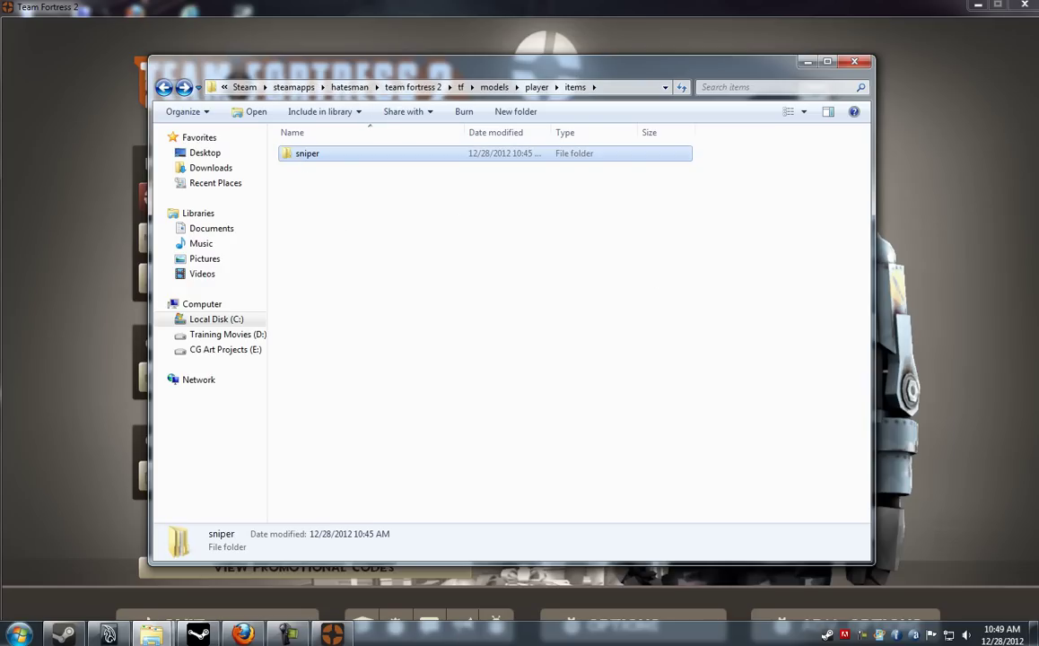
Step: Minimize the sourceimages window and open C:\Users\<profile>\Desktop\Sniper Hat in a new Computer window
mouse_move(151, 633)
click(246, 610)
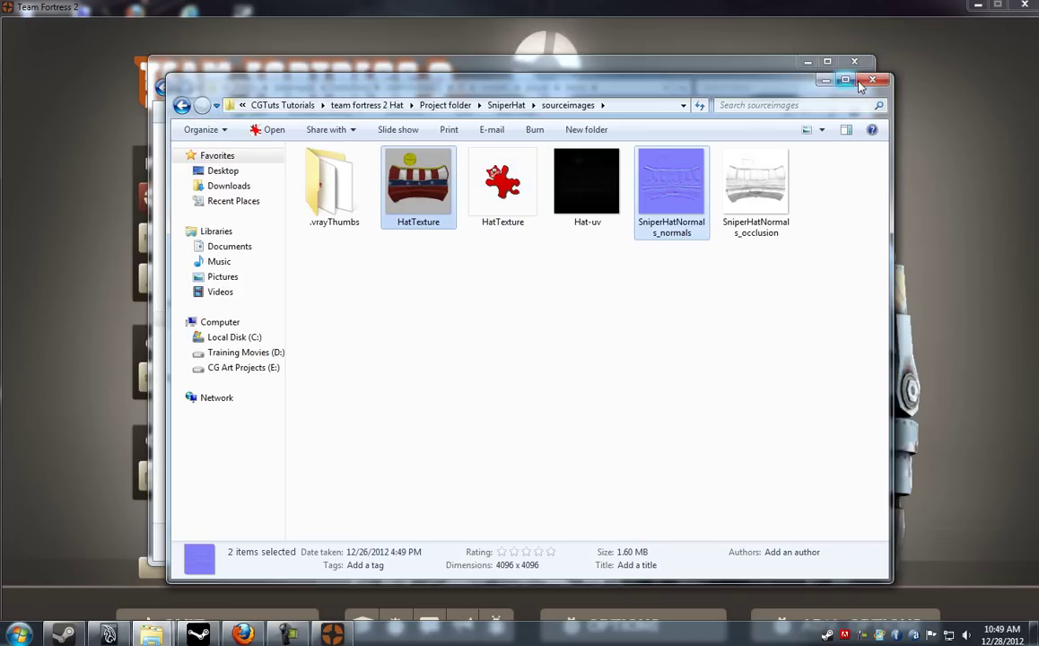
click(826, 79)
key(super)
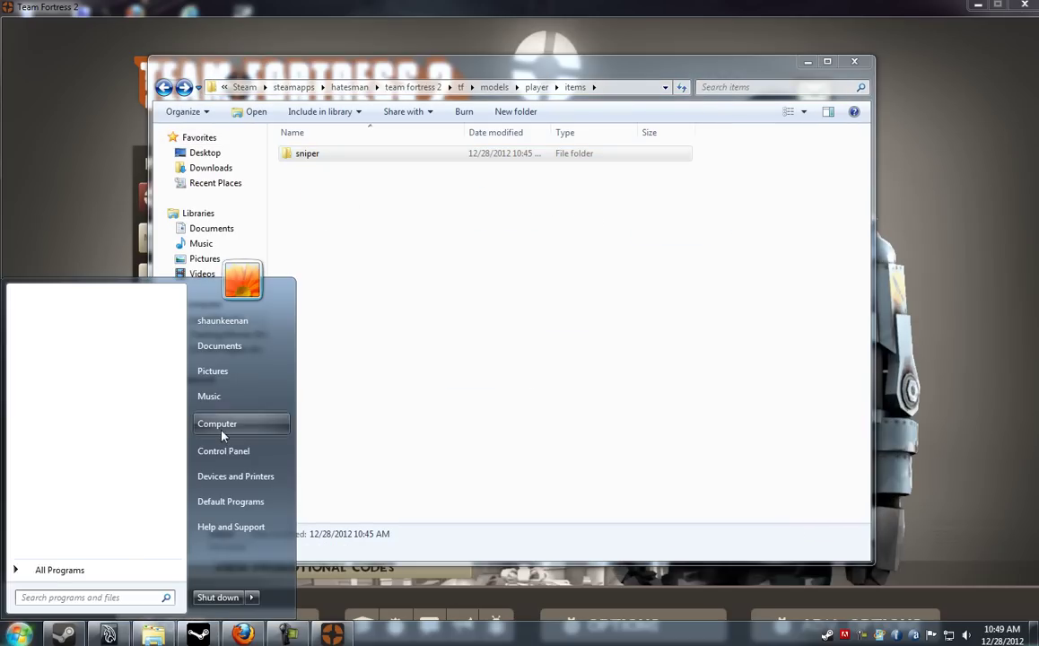
click(221, 424)
double_click(345, 201)
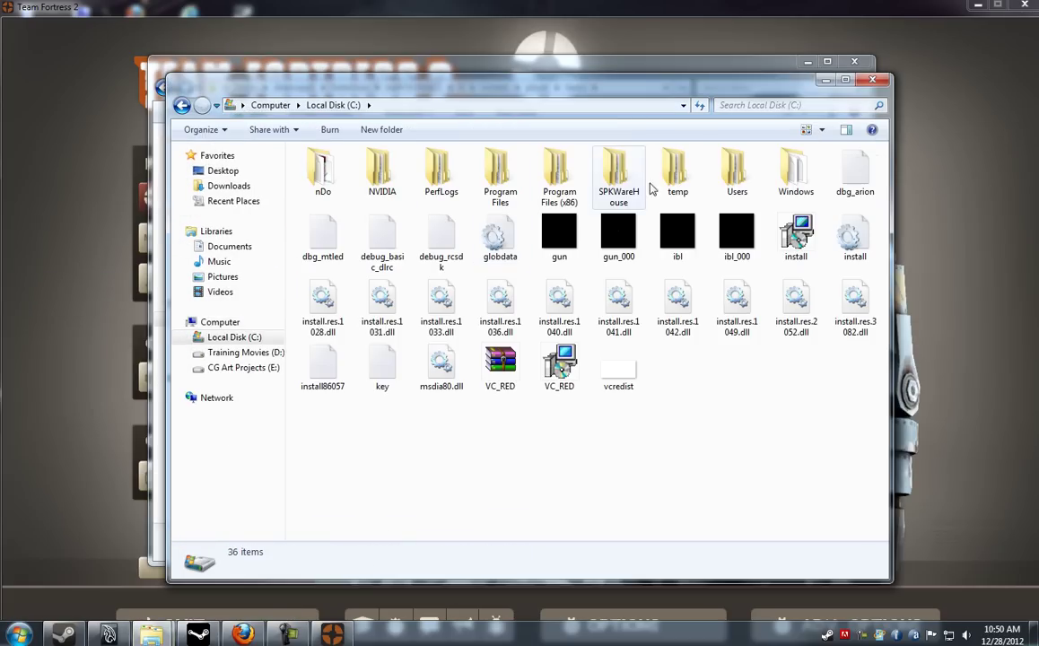
double_click(736, 175)
double_click(359, 191)
double_click(411, 191)
double_click(494, 188)
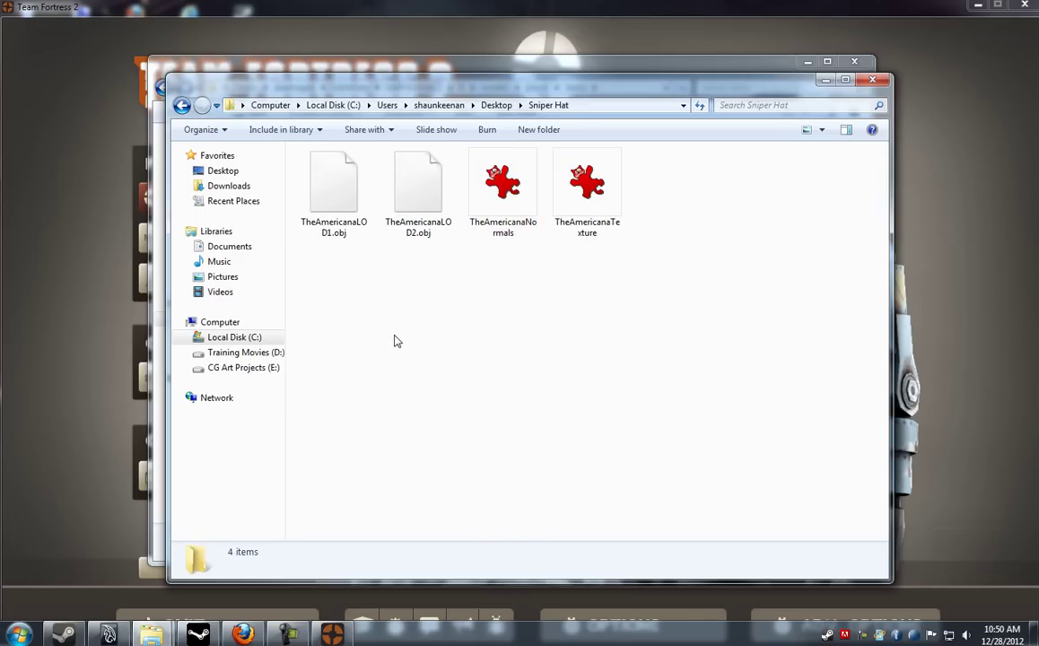
Step: Create a folder named 'Valve sent' in Sniper Hat and open it
right_click(406, 336)
mouse_move(438, 517)
click(617, 233)
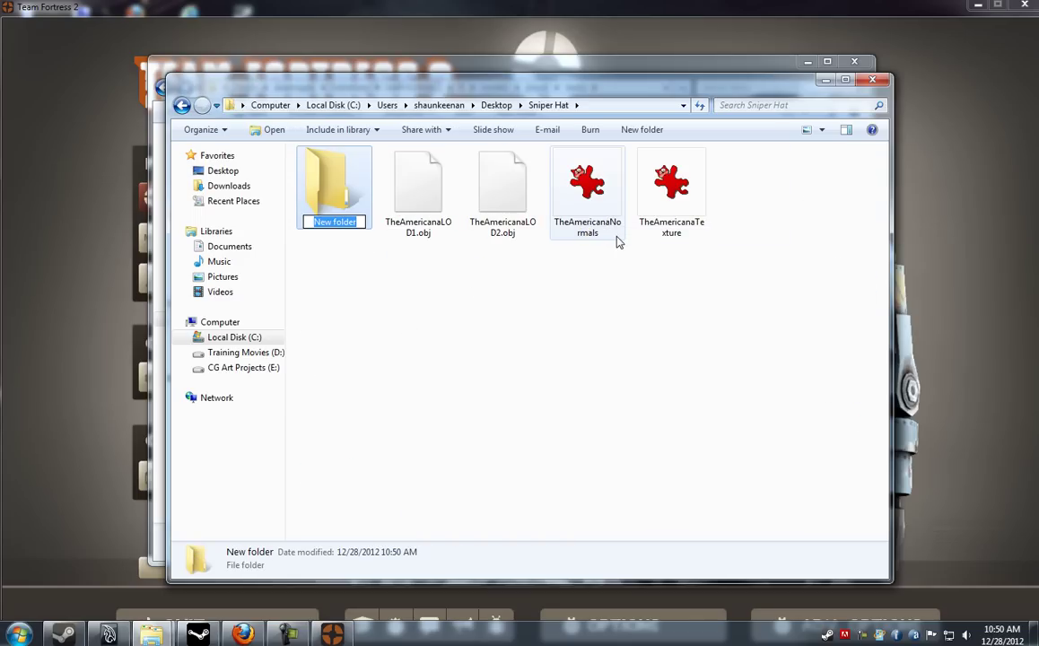
text(Valve sent)
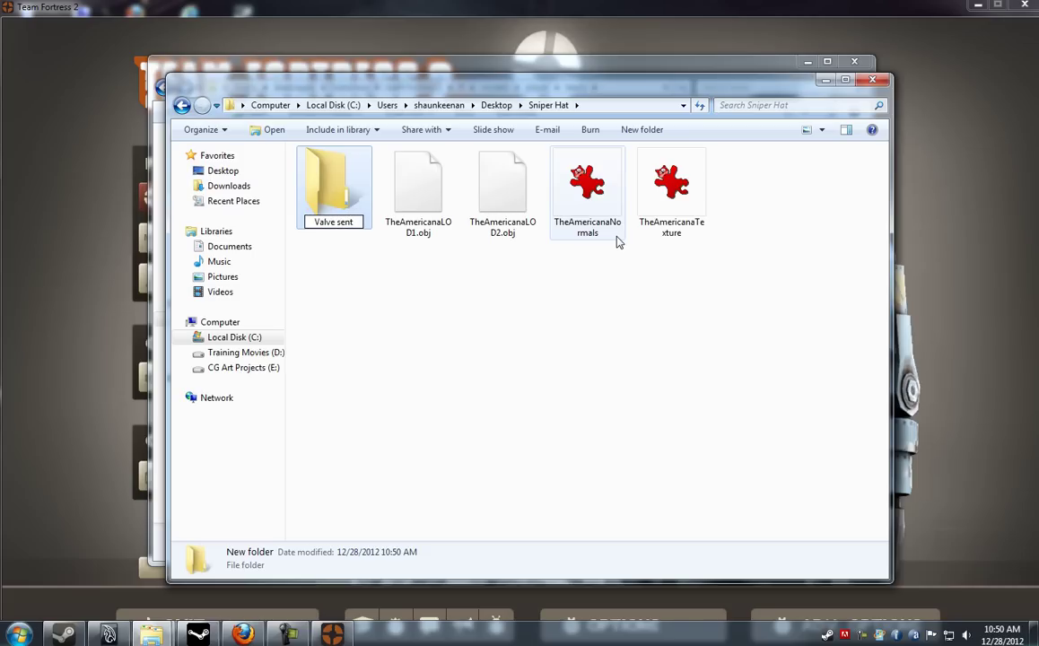
key(Return)
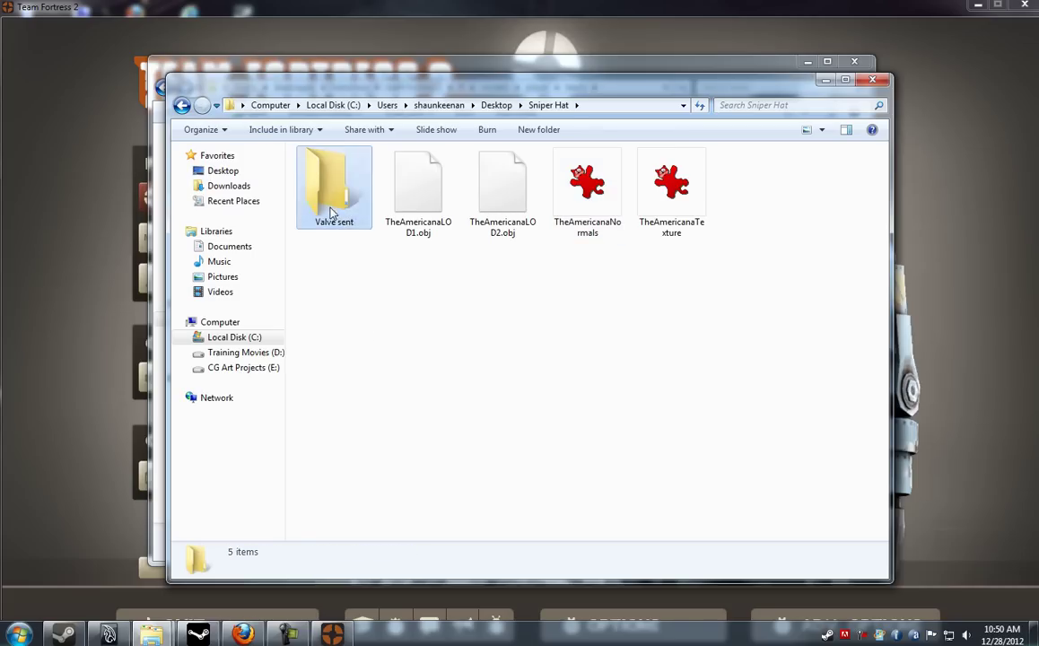
double_click(315, 199)
Step: Create a 'Models' subfolder in Valve sent and paste the copied sniper folder into it
right_click(367, 249)
mouse_move(405, 417)
click(597, 146)
text(Models)
key(Return)
double_click(343, 177)
key(ctrl+v)
click(449, 270)
drag(483, 86, 759, 76)
Step: In the game's folder window, go to tf\materials\models\player\items and select the sniper folder
click(207, 116)
key(BackSpace)
click(163, 87)
click(163, 87)
double_click(310, 230)
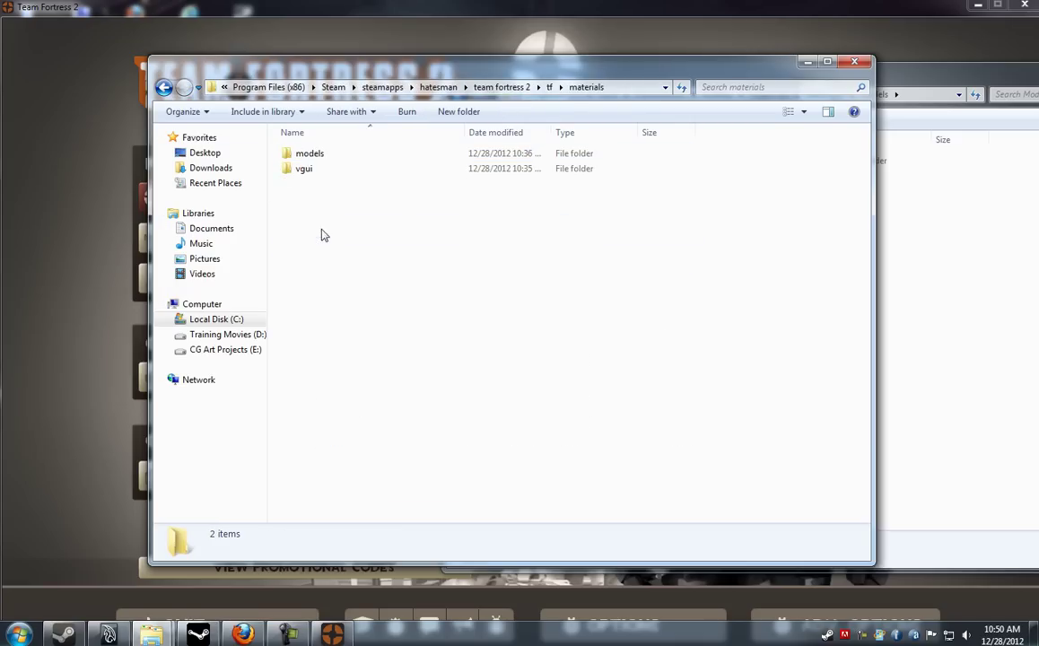
double_click(311, 155)
double_click(309, 154)
double_click(310, 154)
double_click(310, 155)
click(163, 87)
click(300, 153)
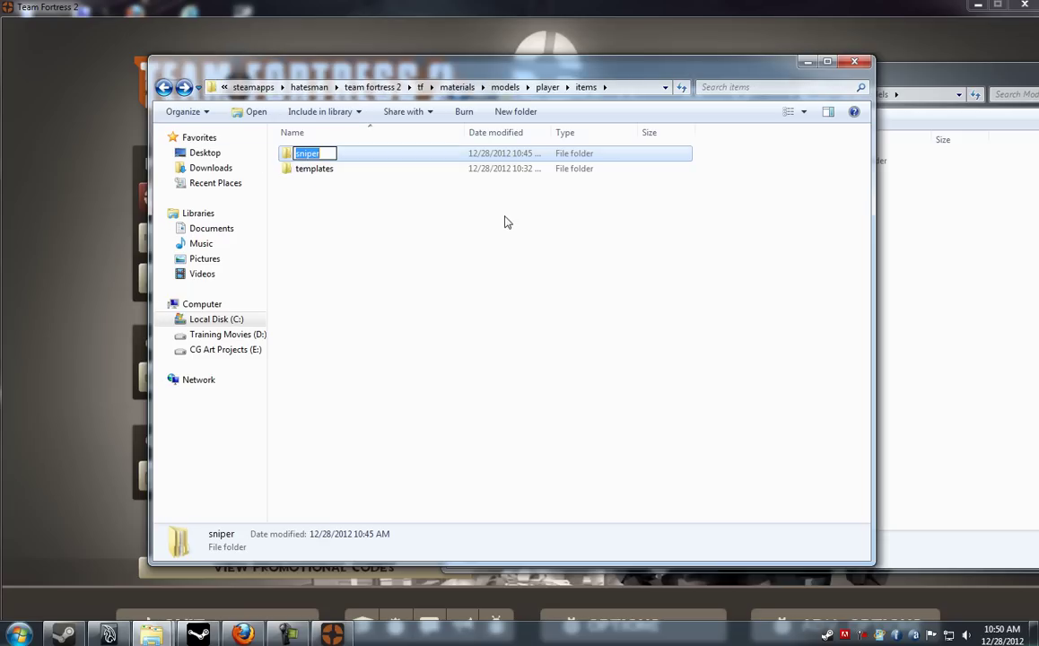
click(412, 249)
click(304, 154)
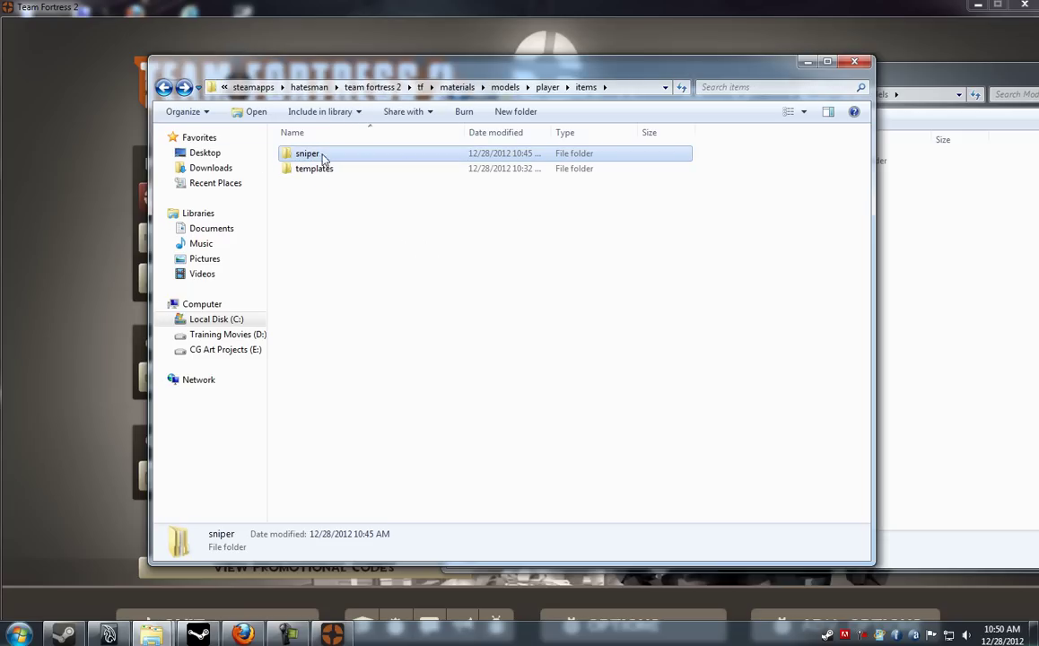
Step: Create a 'Materials' subfolder in Valve sent and paste the sniper folder into it
click(1005, 203)
right_click(633, 239)
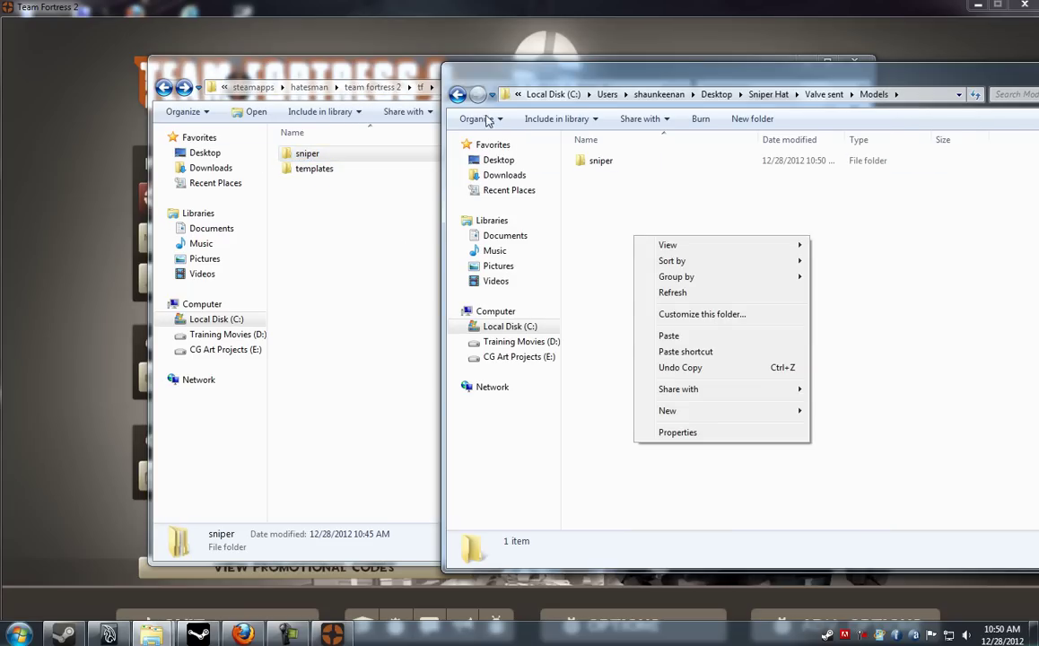
click(455, 96)
right_click(617, 212)
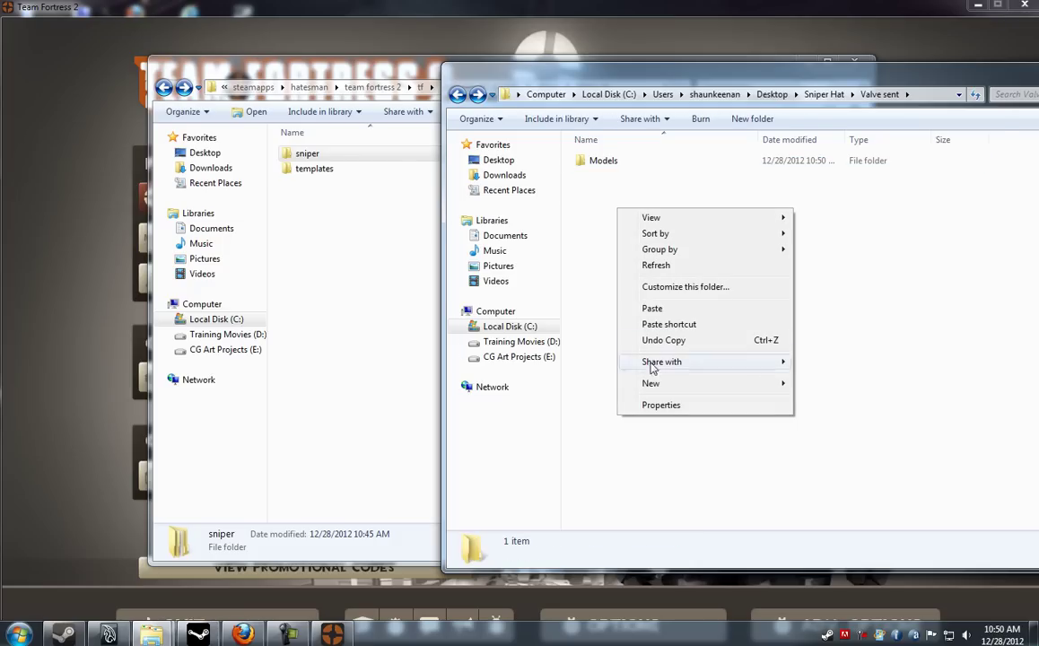
mouse_move(664, 385)
click(830, 109)
text(Materials)
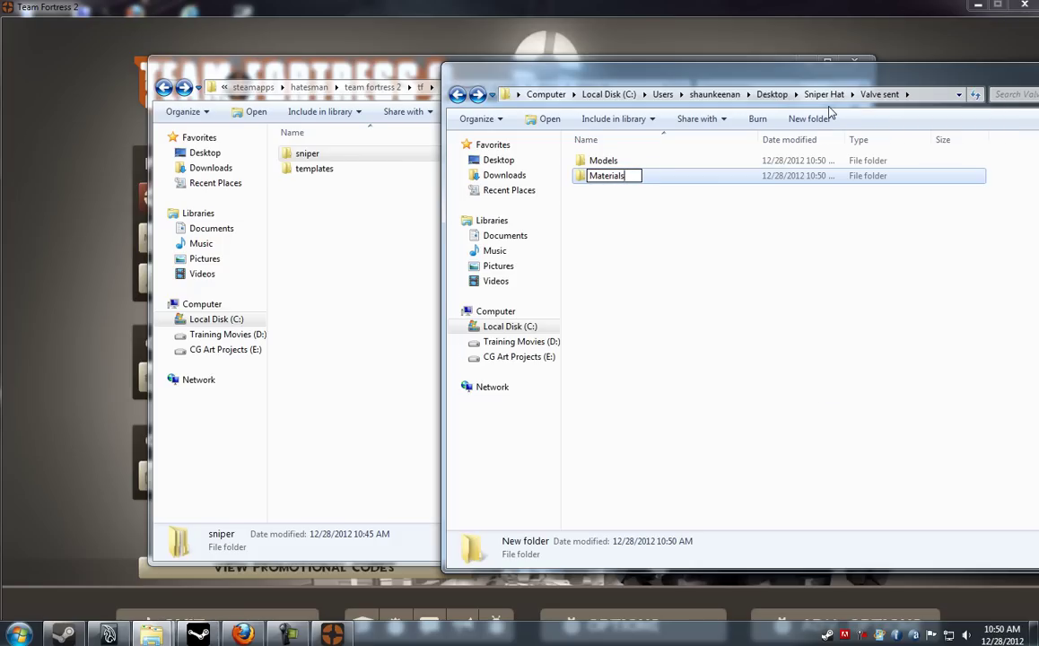
key(Return)
double_click(615, 162)
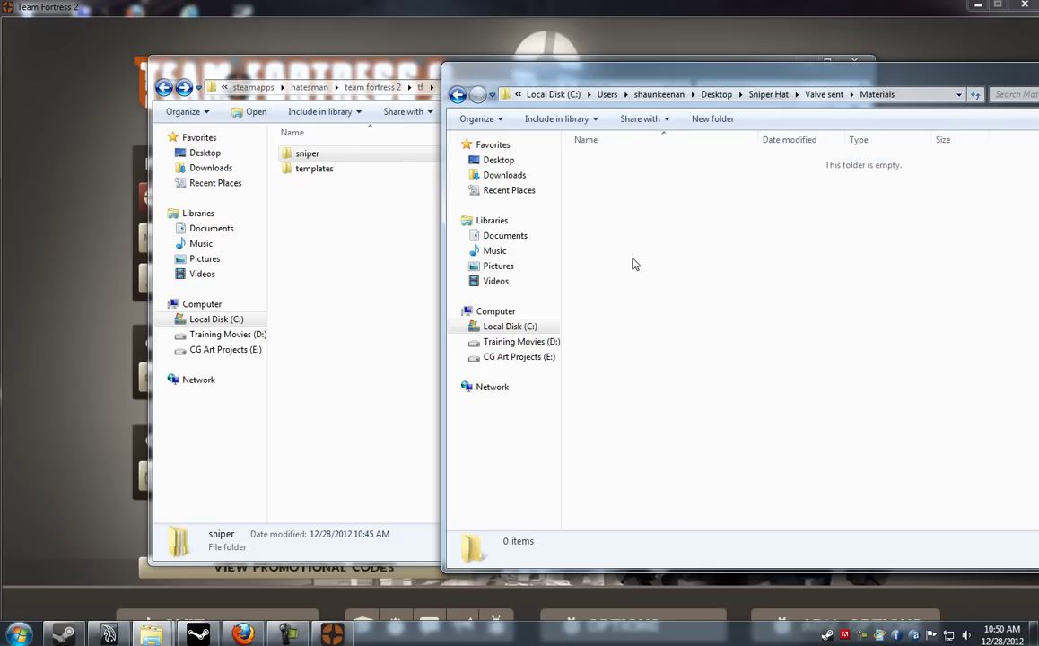
key(ctrl+v)
Step: Close the game's materials window, return to Sniper Hat, and minimize Explorer to reveal the game
ctrl+scroll(665, 271, up, 3)
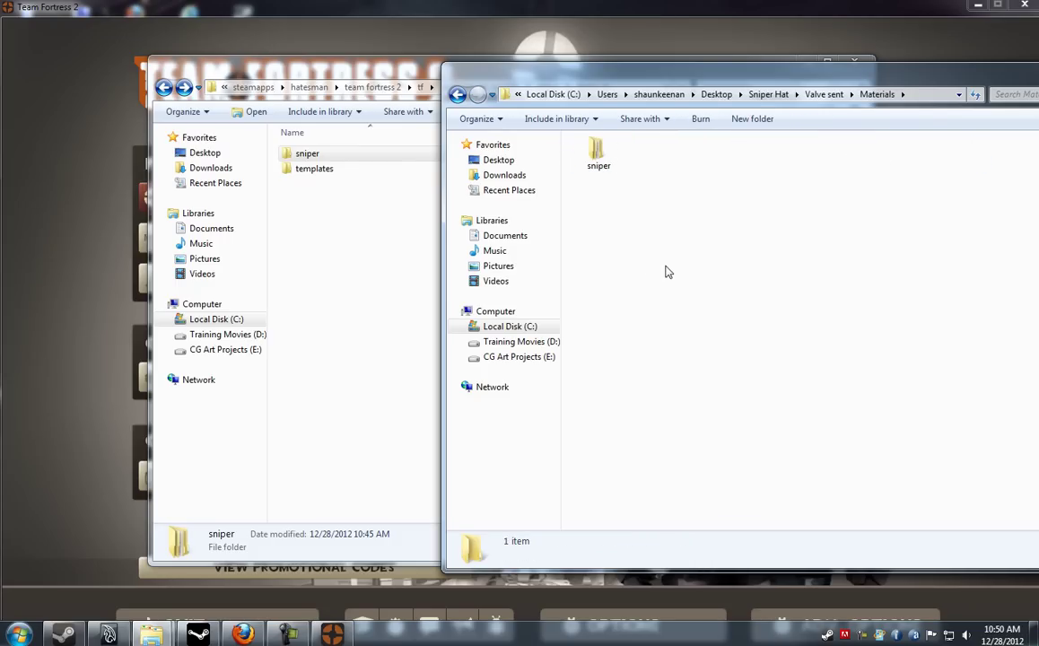
click(365, 204)
click(773, 51)
drag(821, 79, 471, 82)
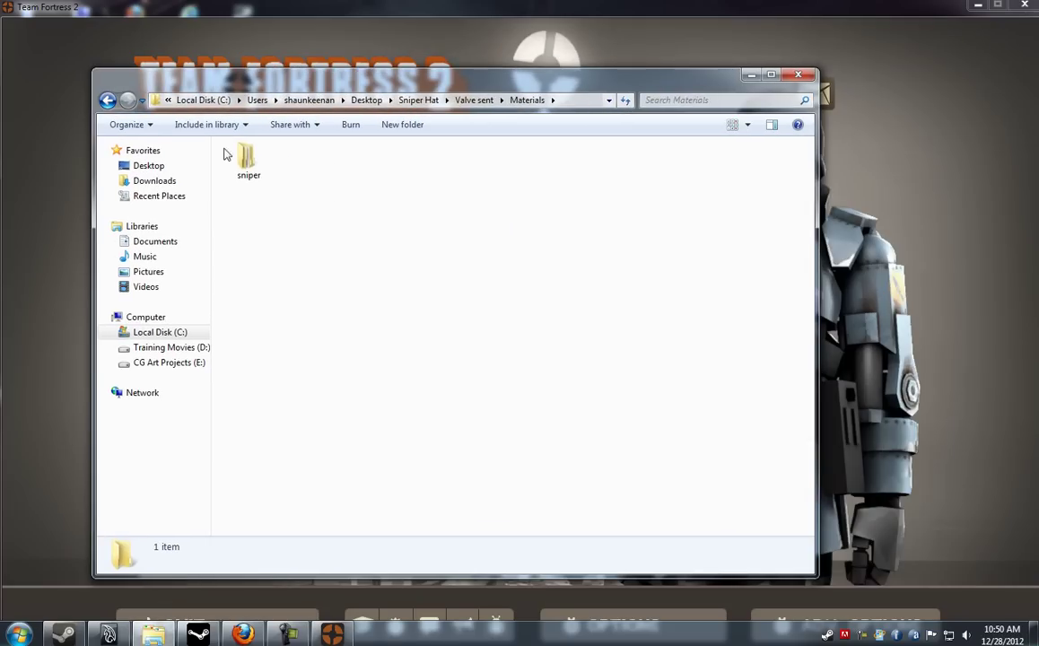
click(108, 103)
click(107, 103)
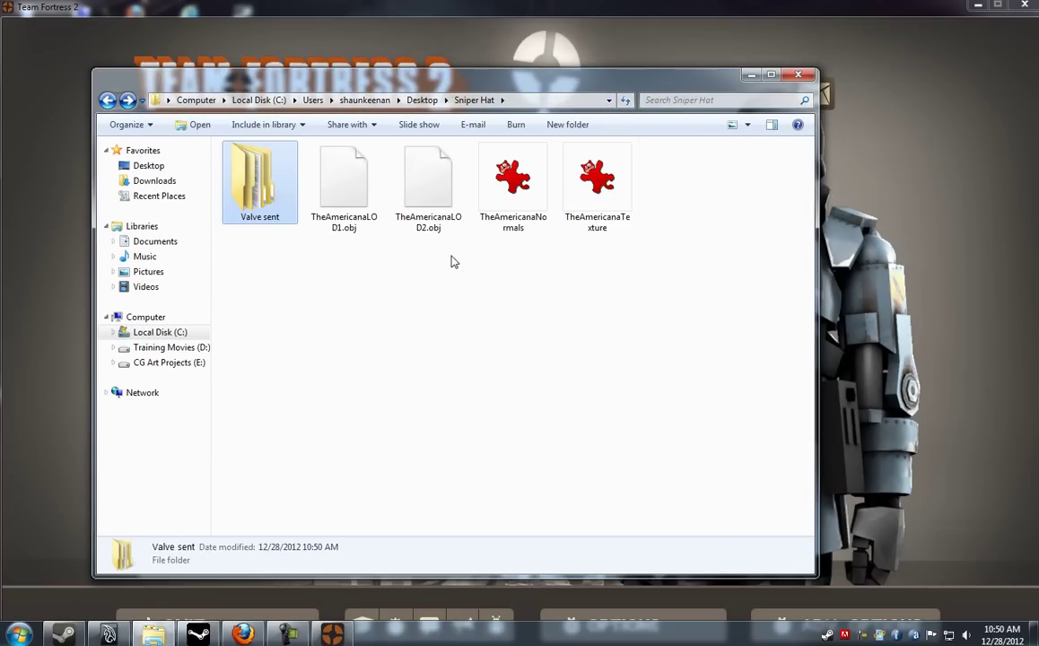
click(750, 75)
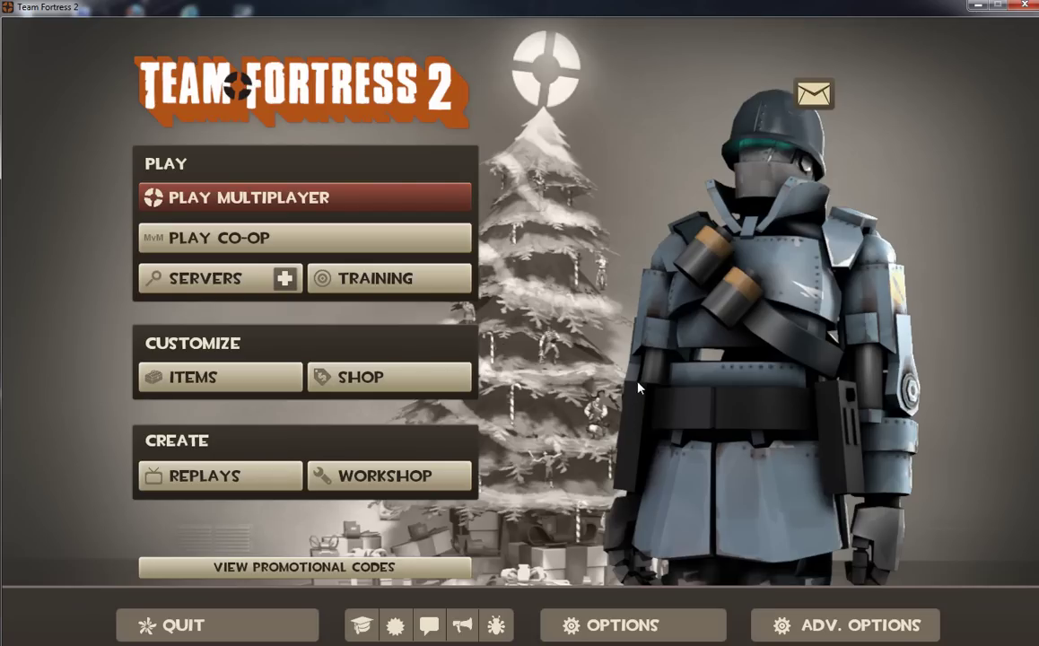
Step: Start a new Workshop item titled 'The Americana', described 'Simple Hat for sniper', and browse for its file
click(387, 475)
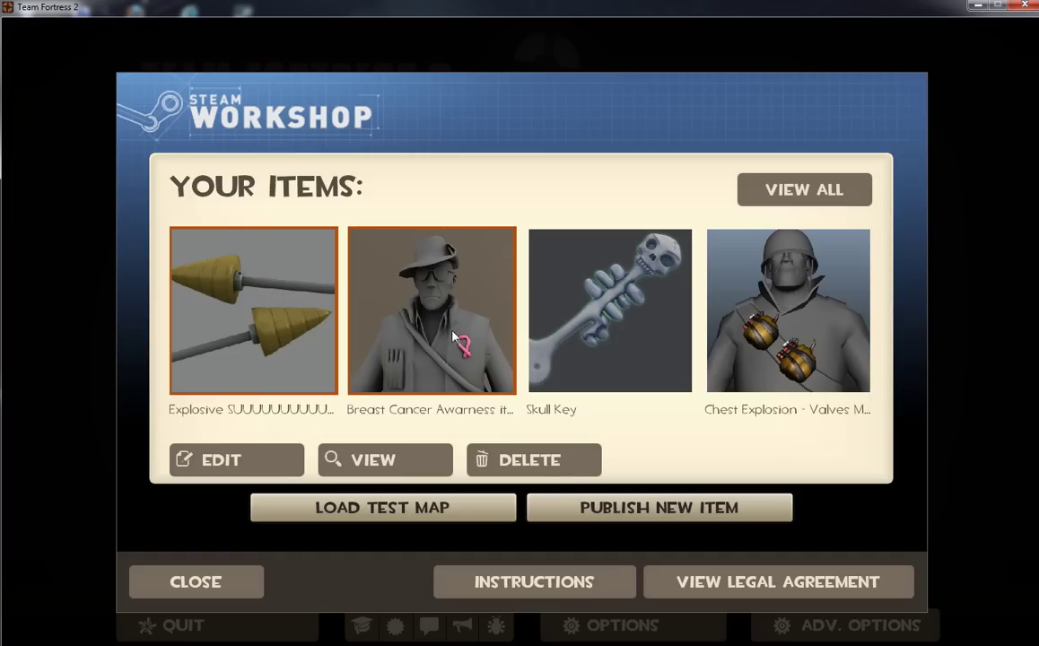
click(609, 510)
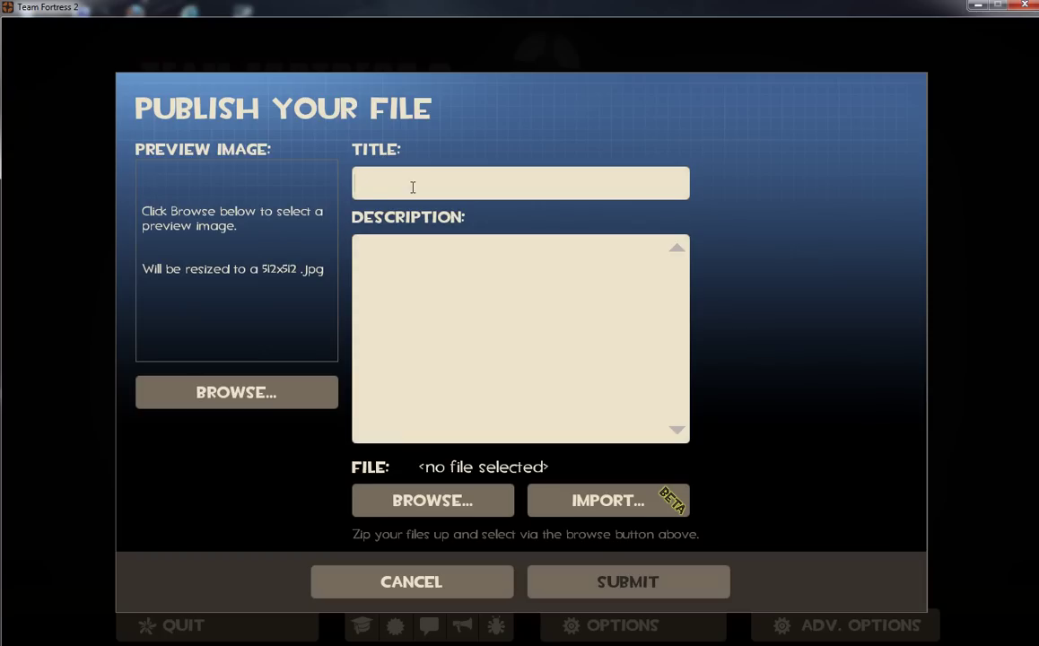
text(The Americana)
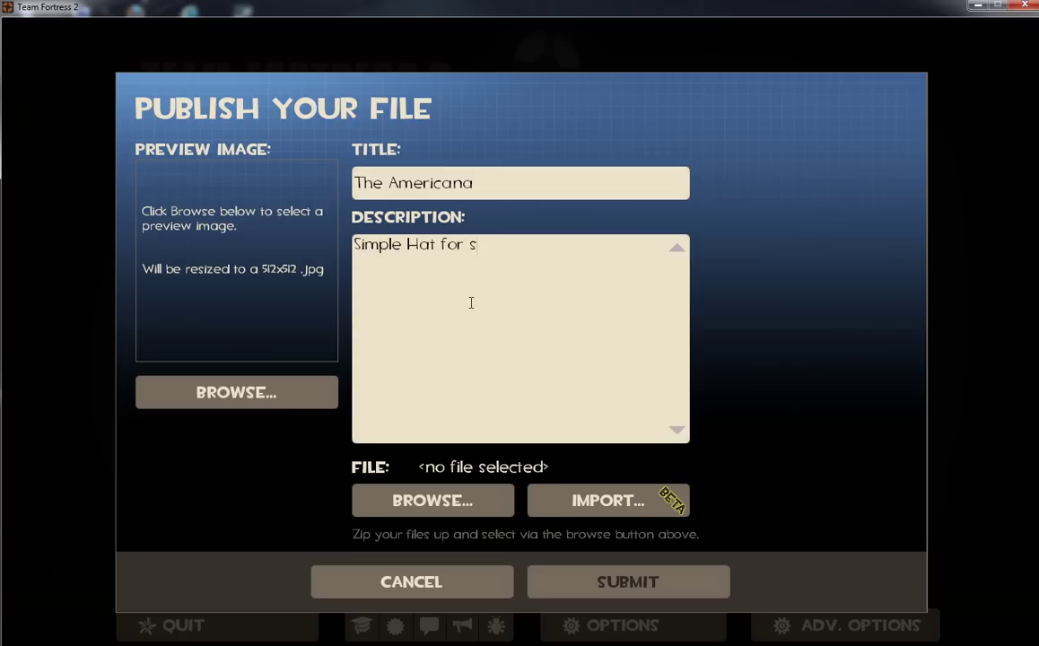
text(iper)
click(455, 507)
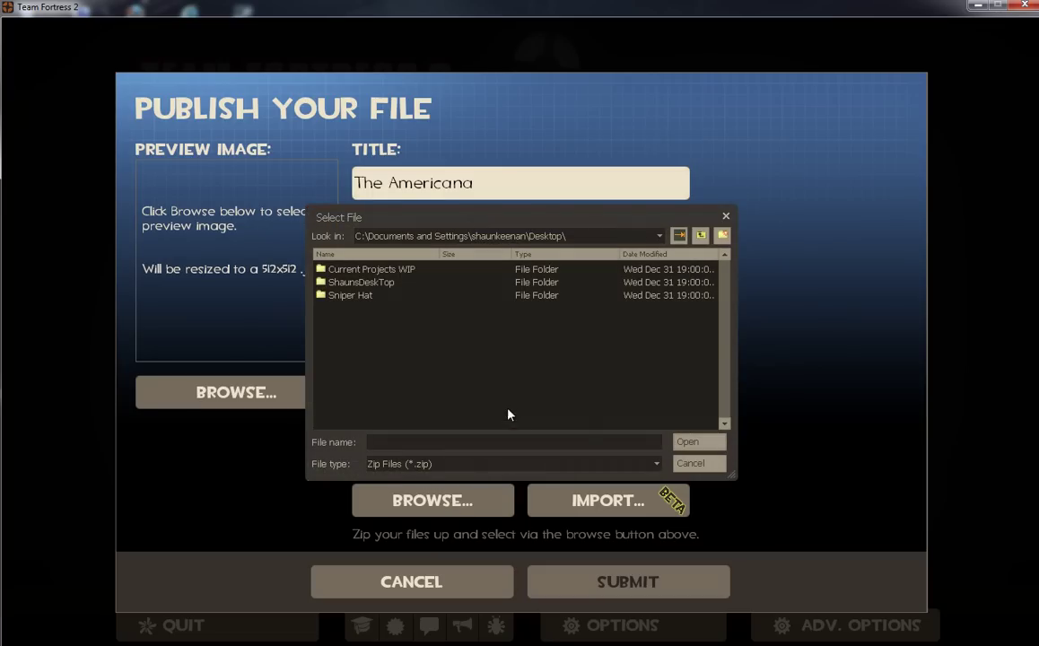
Step: Cancel the file picker and create a new ZIP archive named 'The Americana' in Sniper Hat
click(692, 462)
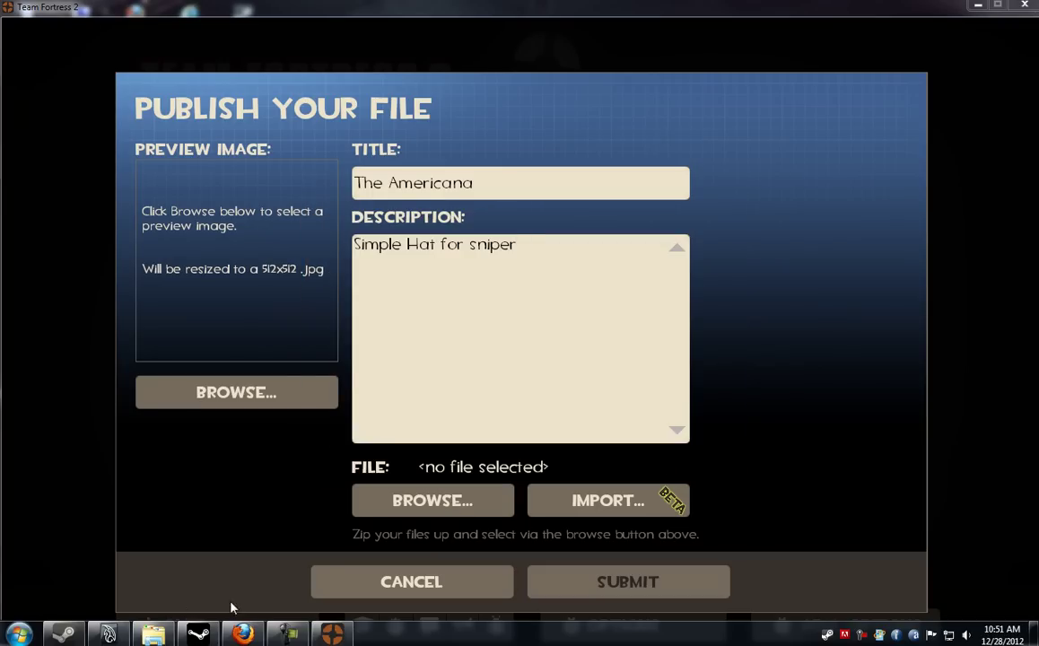
click(152, 633)
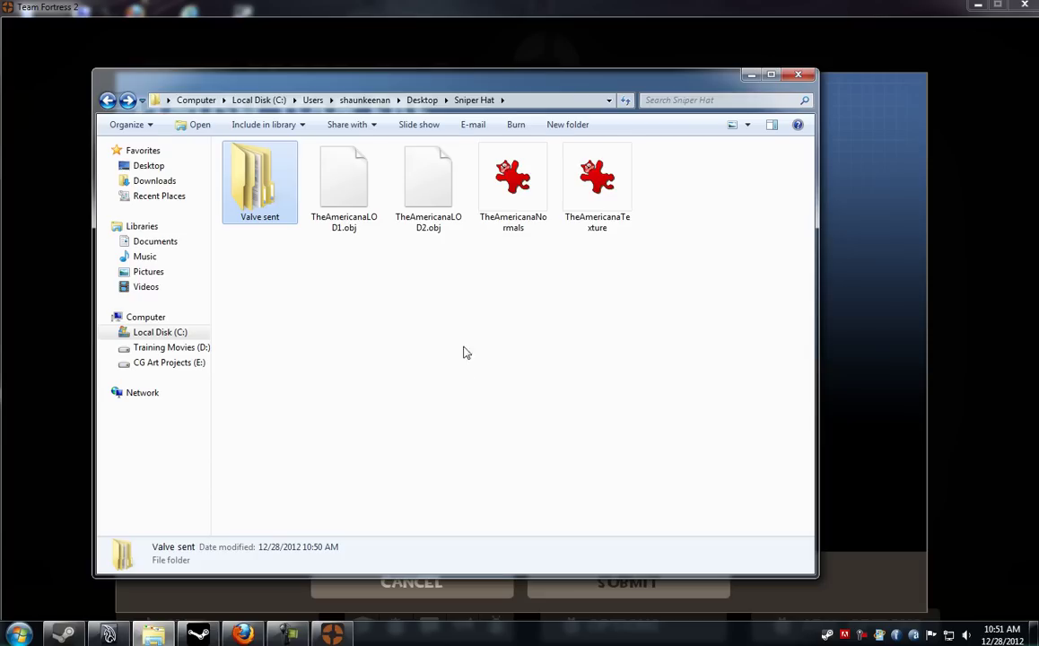
right_click(321, 323)
mouse_move(355, 492)
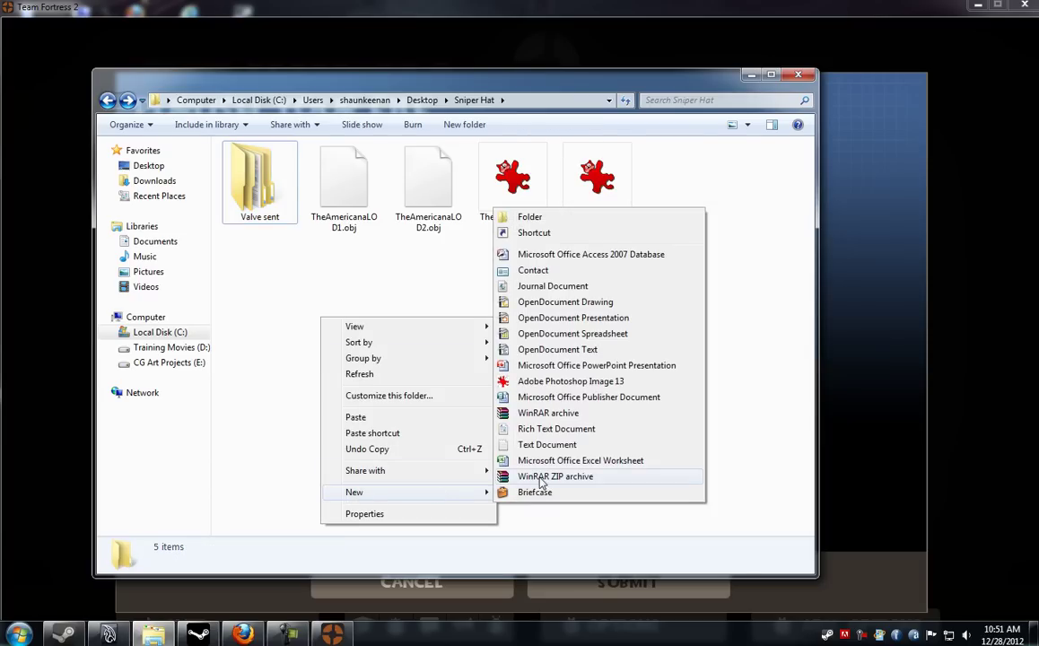
click(540, 478)
text(The Amer)
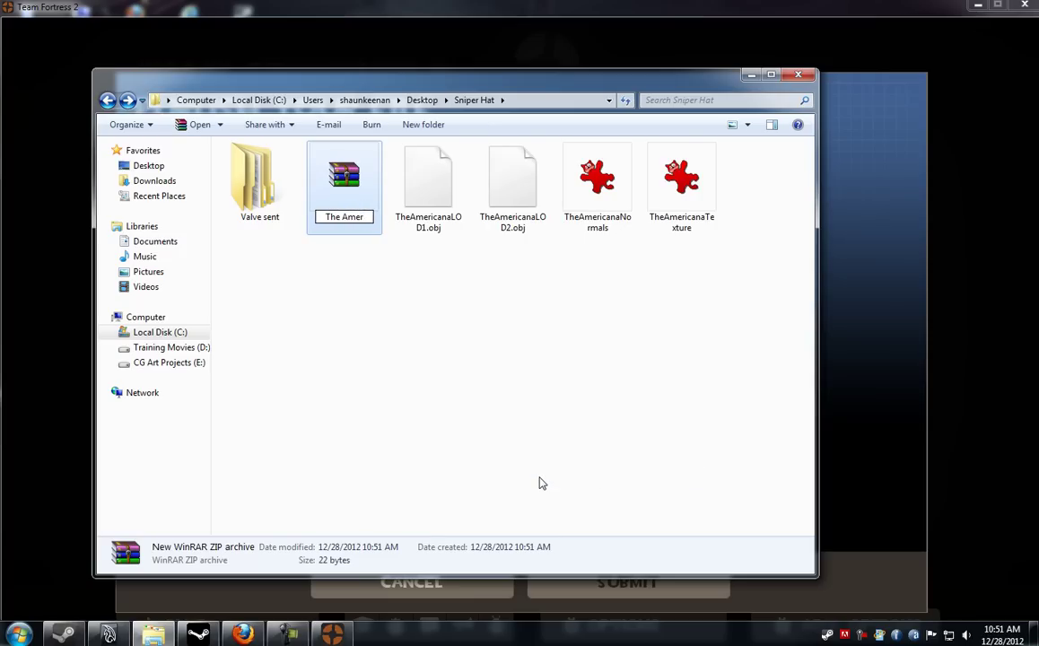
text(icana)
click(296, 311)
Step: Pack the Valve sent folder into The Americana.zip and return to the publish form's file picker
drag(258, 179, 343, 185)
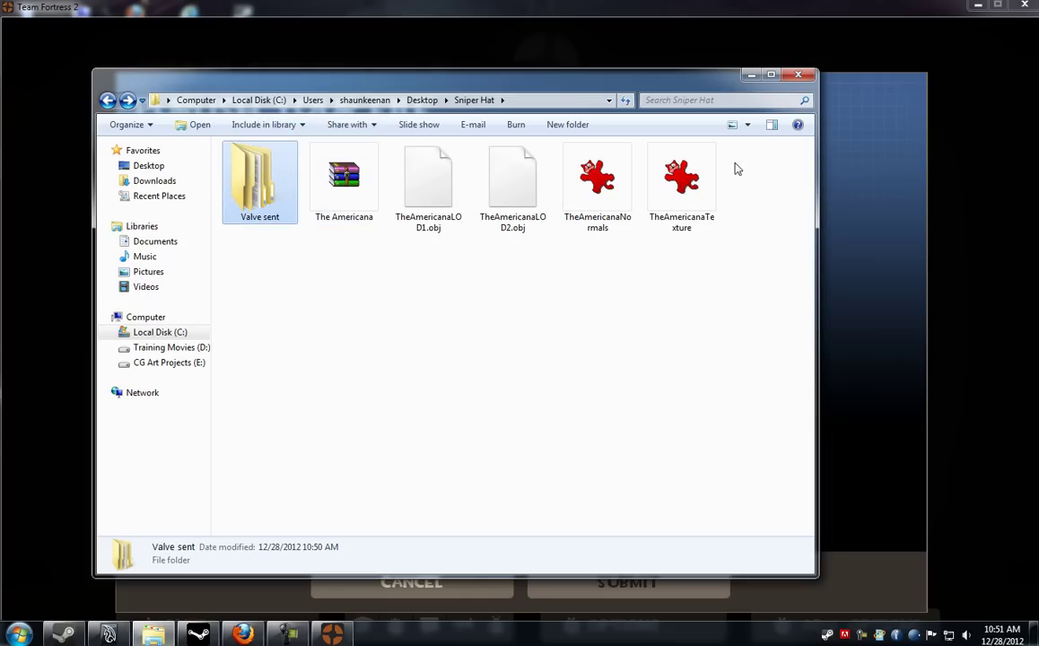
click(751, 74)
click(432, 500)
Step: Attach The Americana.zip from Sniper Hat and a preview image, then submit the item
double_click(371, 298)
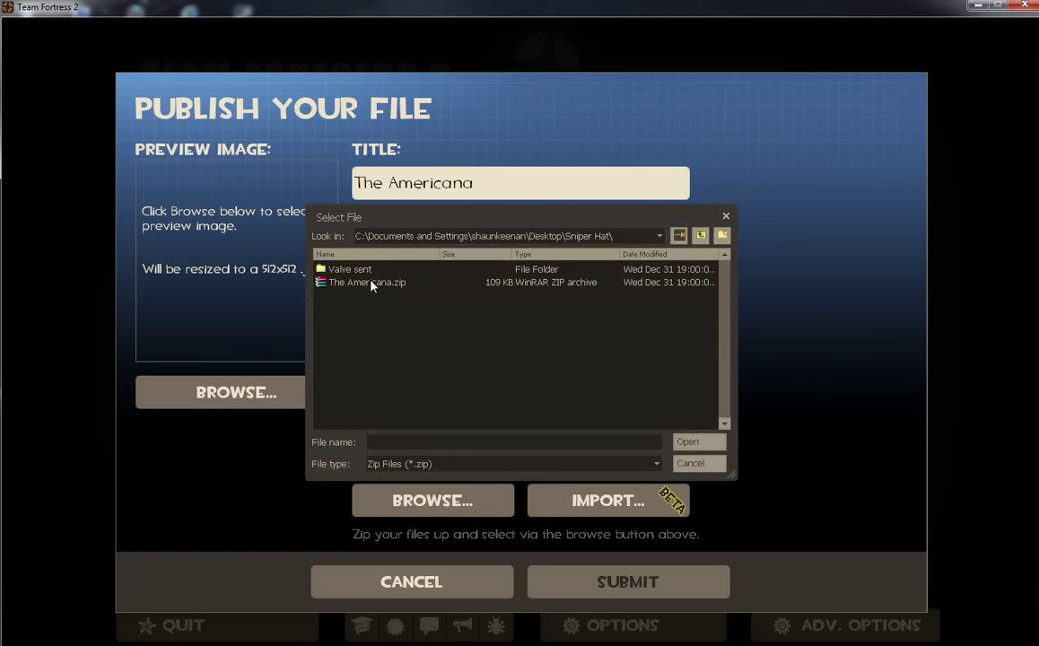
double_click(368, 282)
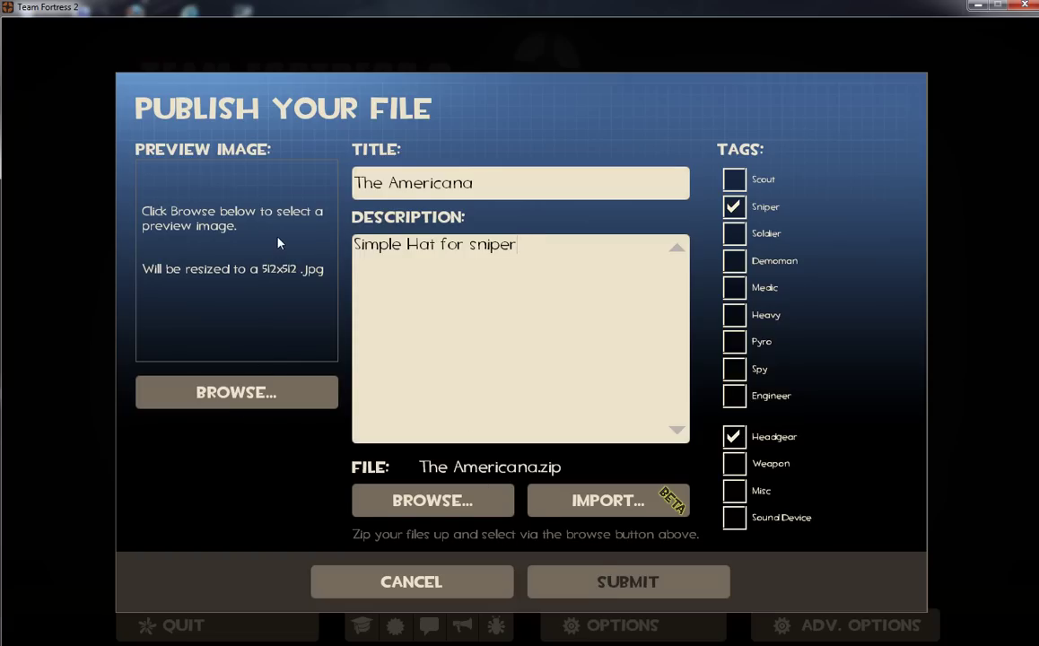
click(269, 394)
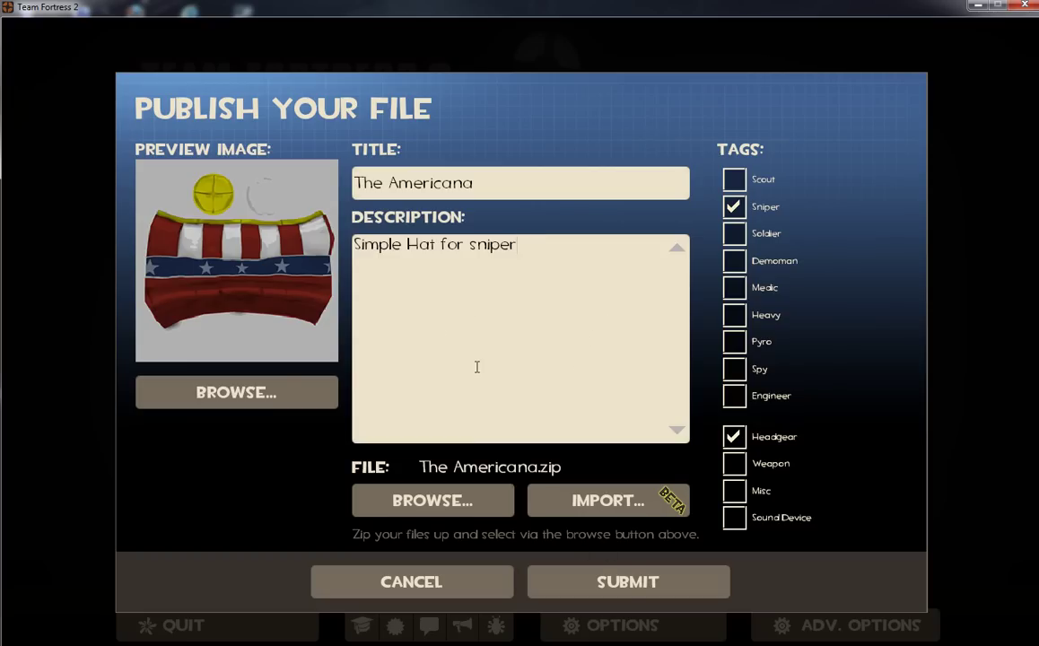
click(631, 583)
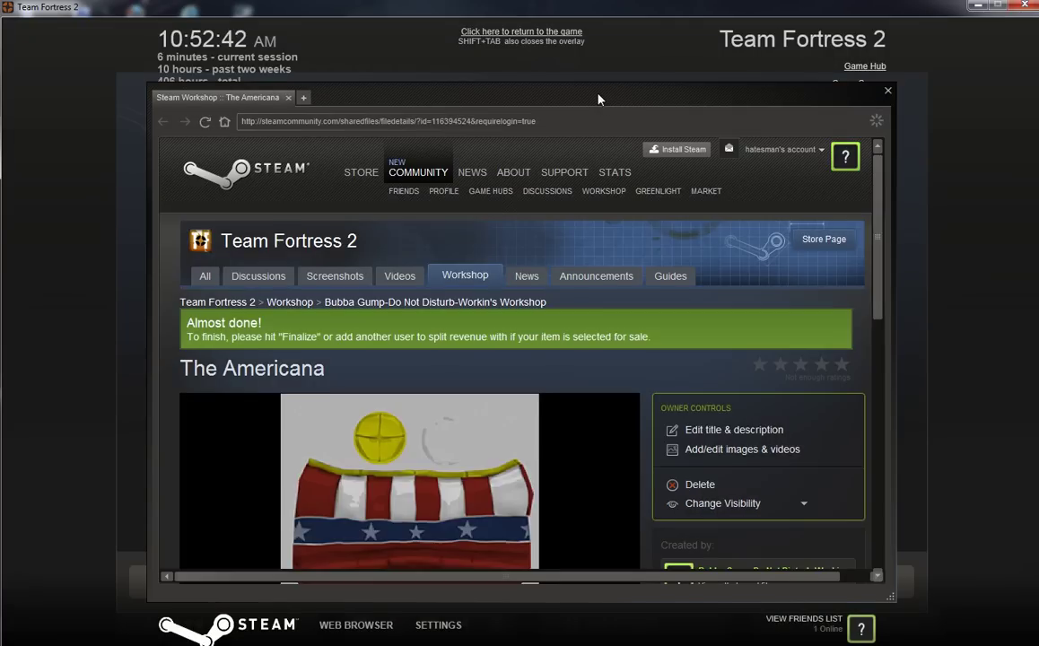
Step: Reposition the overlay browser and scroll through The Americana's Workshop page to review its Sniper Headgear details
drag(598, 97, 574, 71)
scroll(429, 364, down, 2)
scroll(444, 366, down, 3)
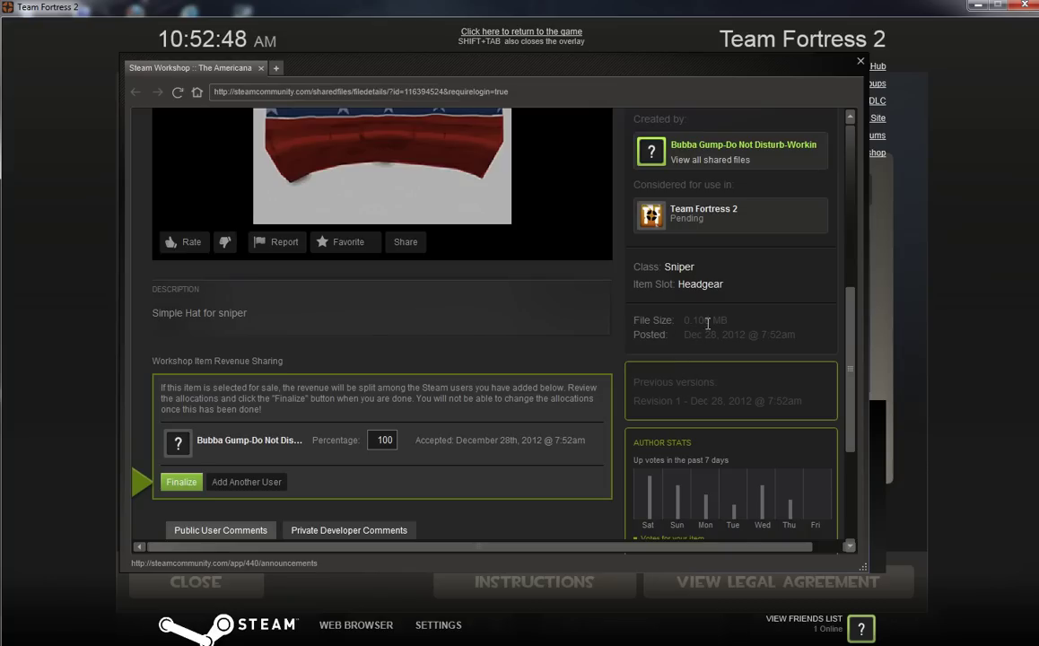
scroll(308, 312, down, 2)
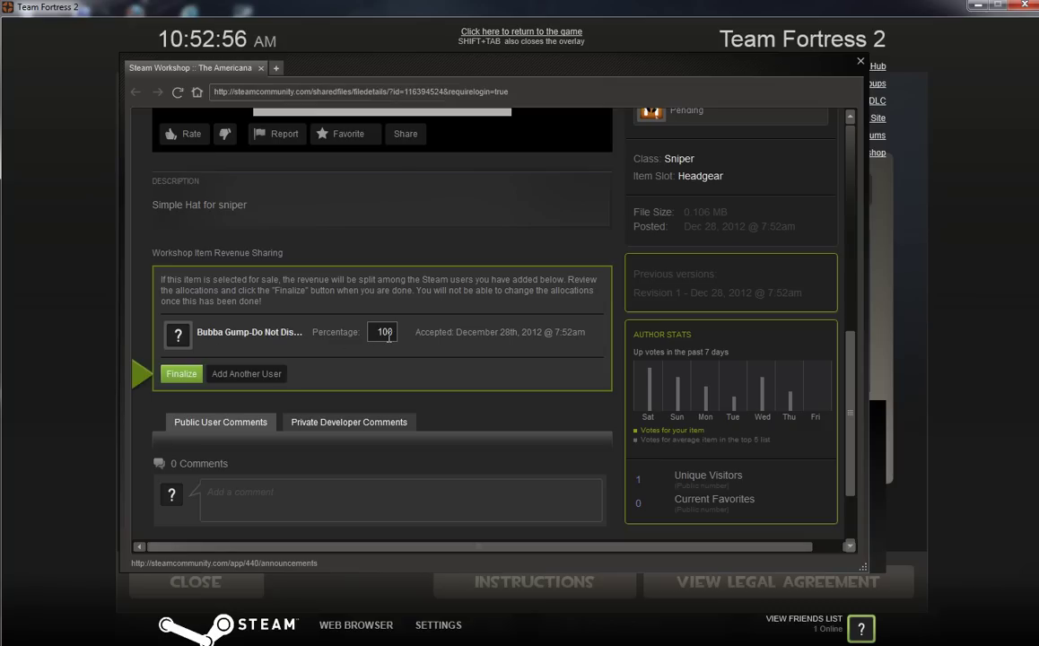
scroll(387, 345, up, 3)
scroll(387, 355, down, 2)
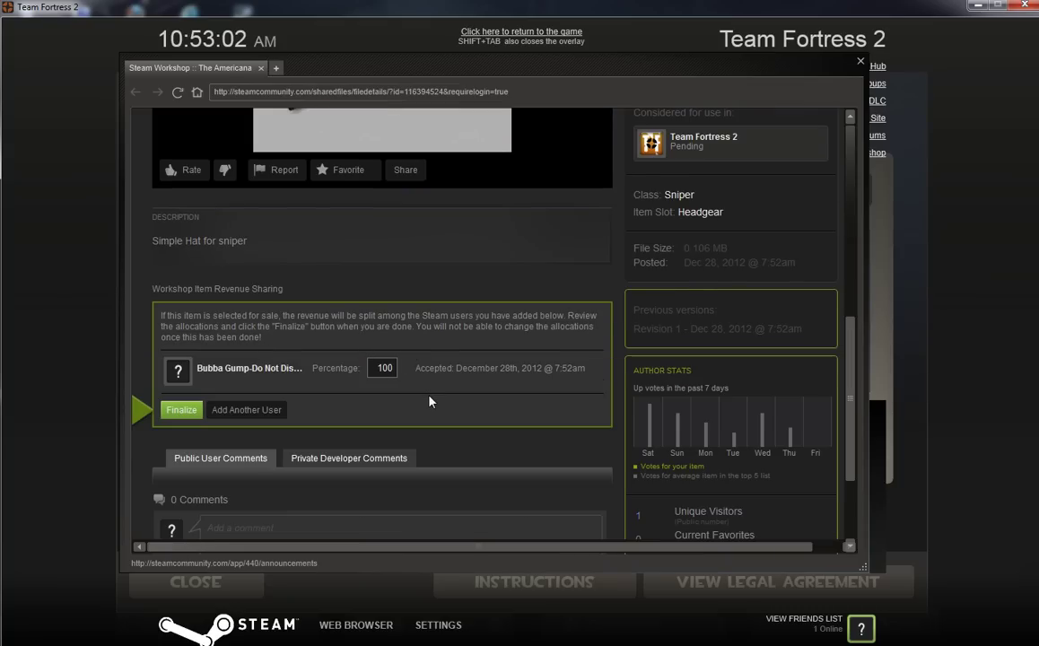
scroll(388, 356, up, 3)
scroll(433, 250, up, 1)
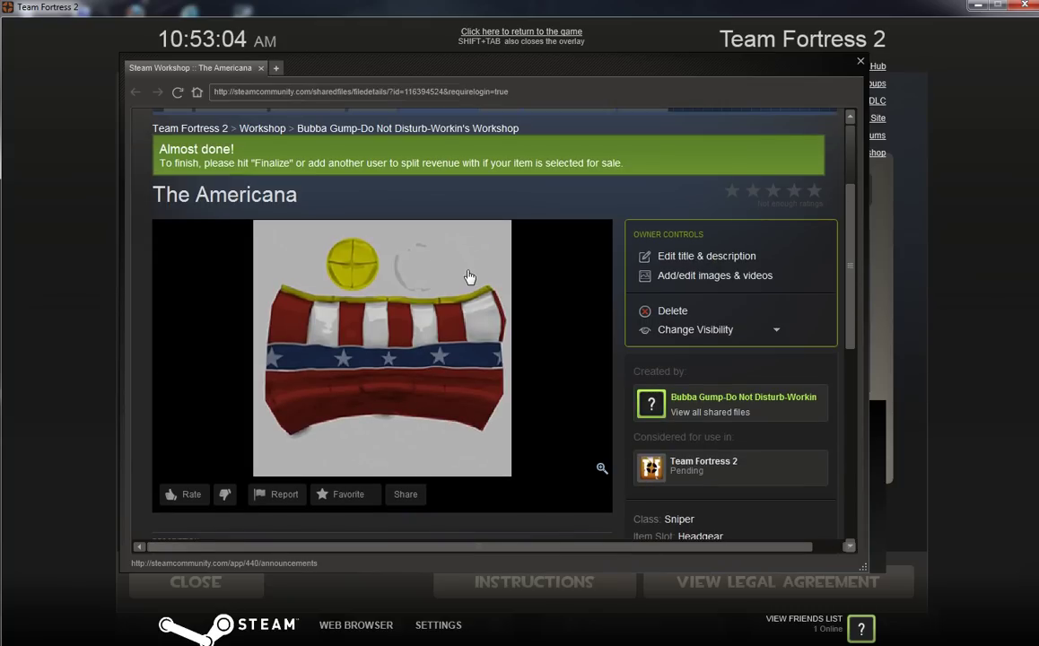
scroll(460, 284, down, 1)
scroll(460, 284, down, 5)
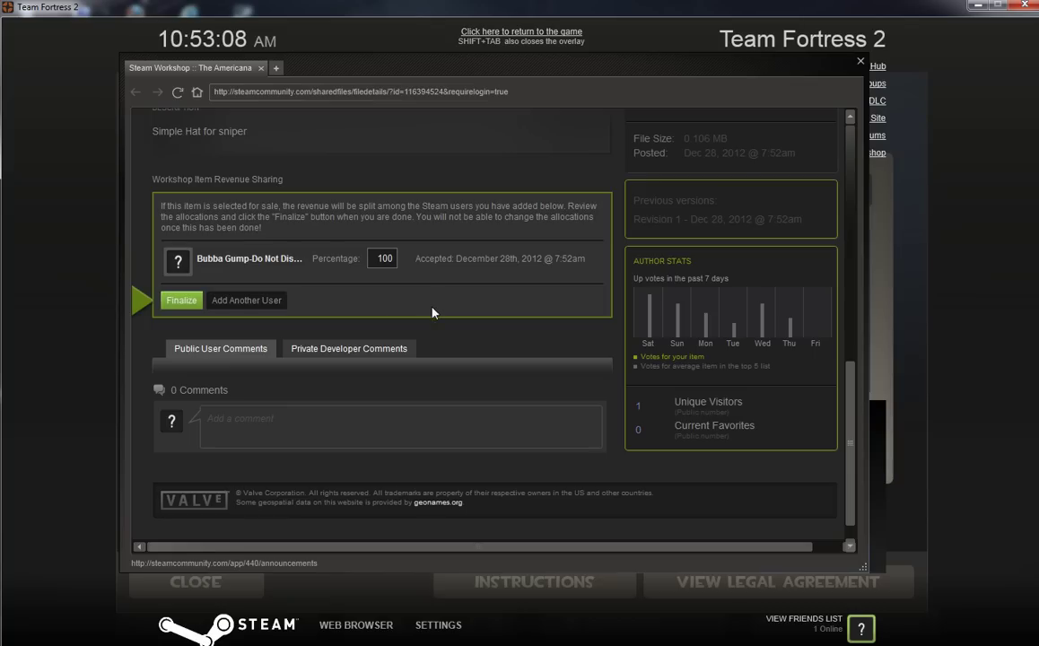
scroll(440, 325, up, 3)
scroll(503, 331, up, 2)
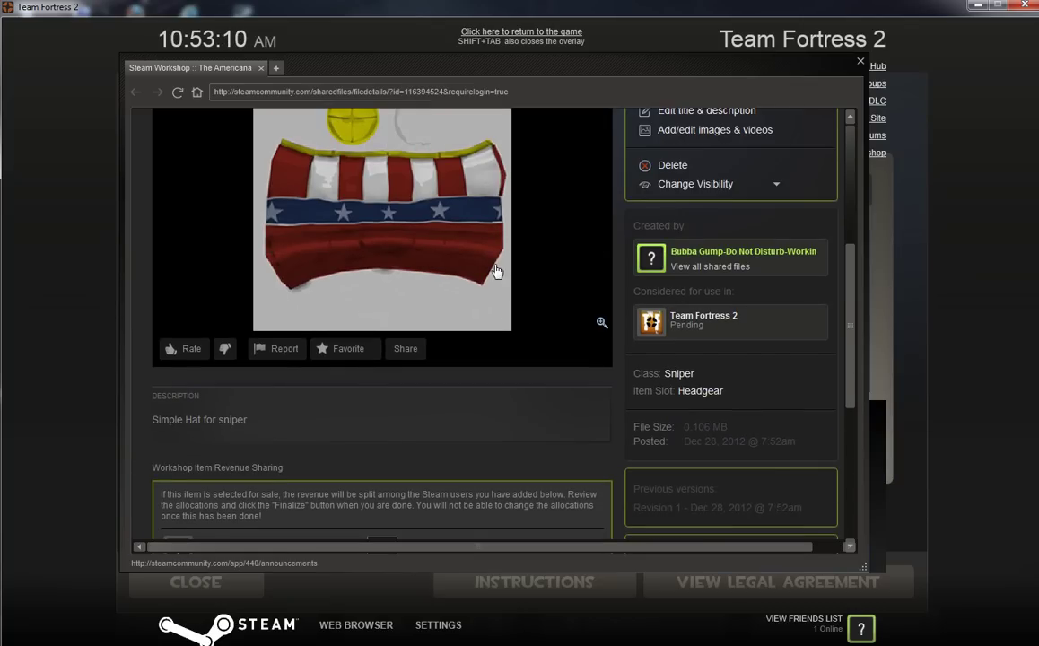
scroll(329, 322, up, 1)
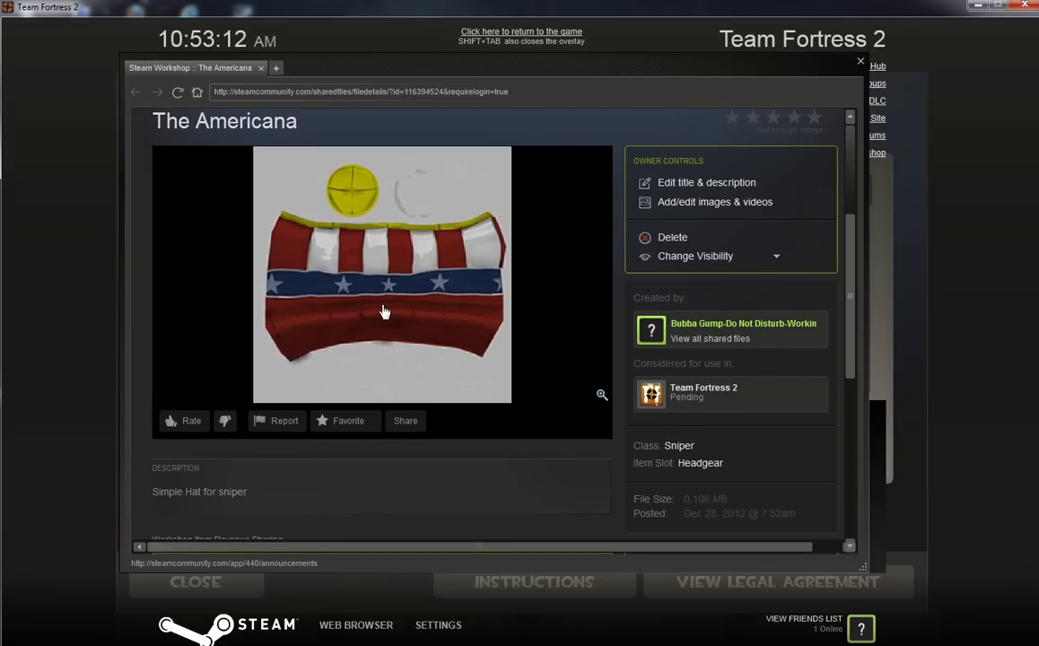
scroll(402, 309, down, 5)
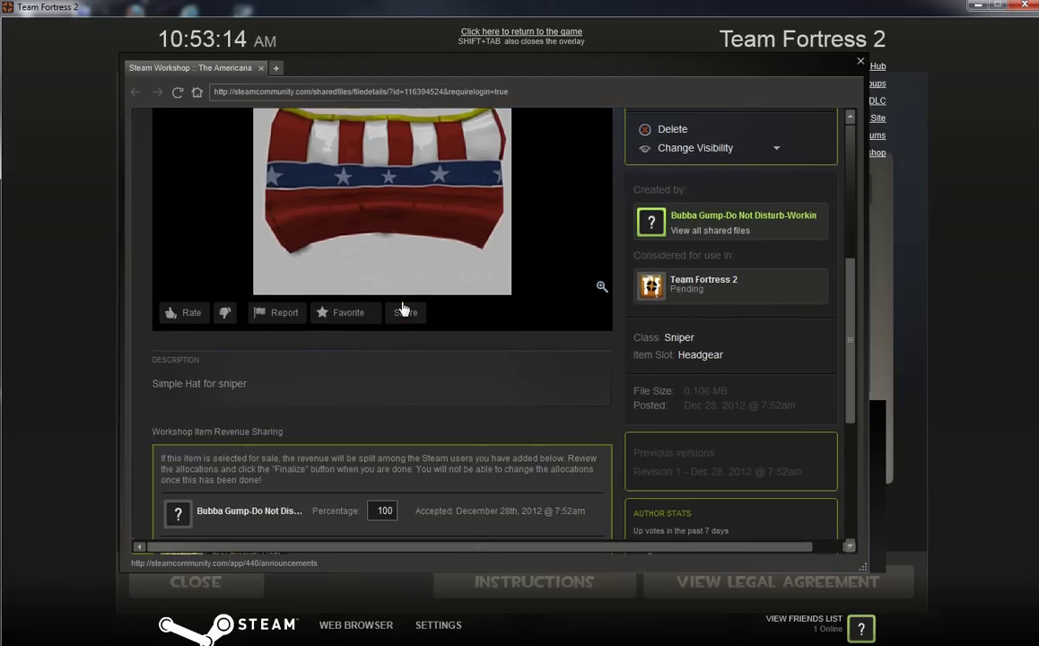
scroll(402, 309, down, 1)
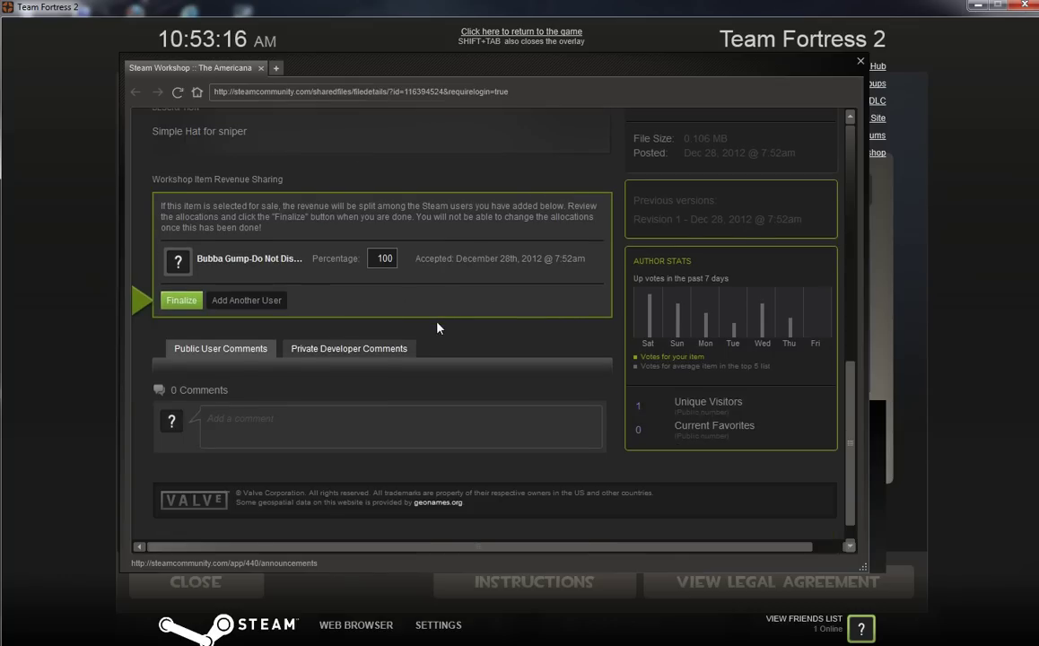
scroll(438, 329, up, 6)
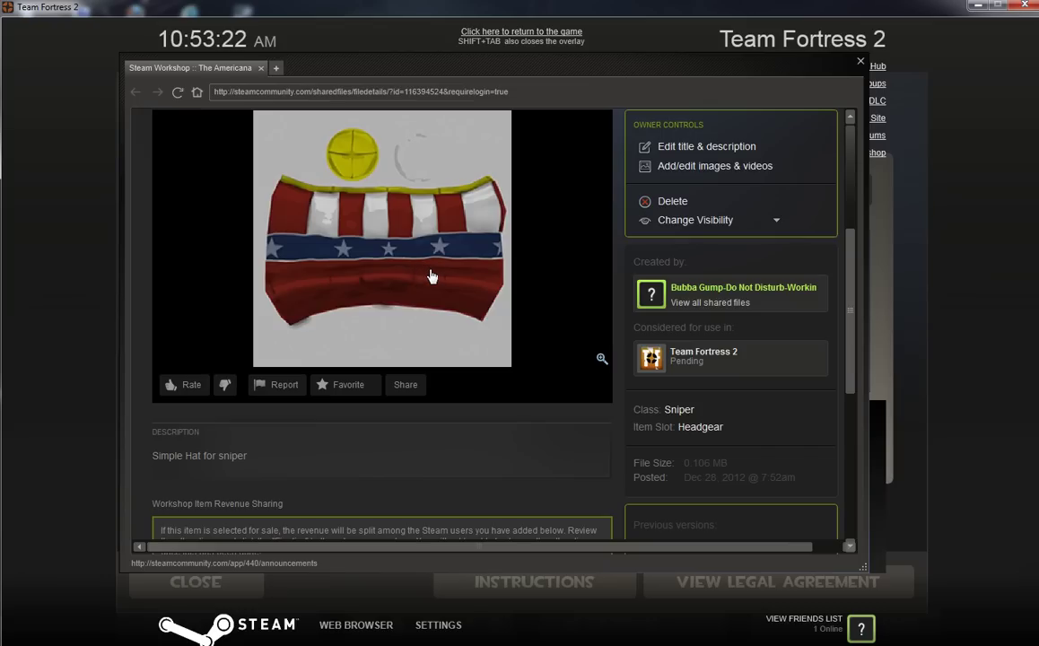
scroll(445, 300, up, 2)
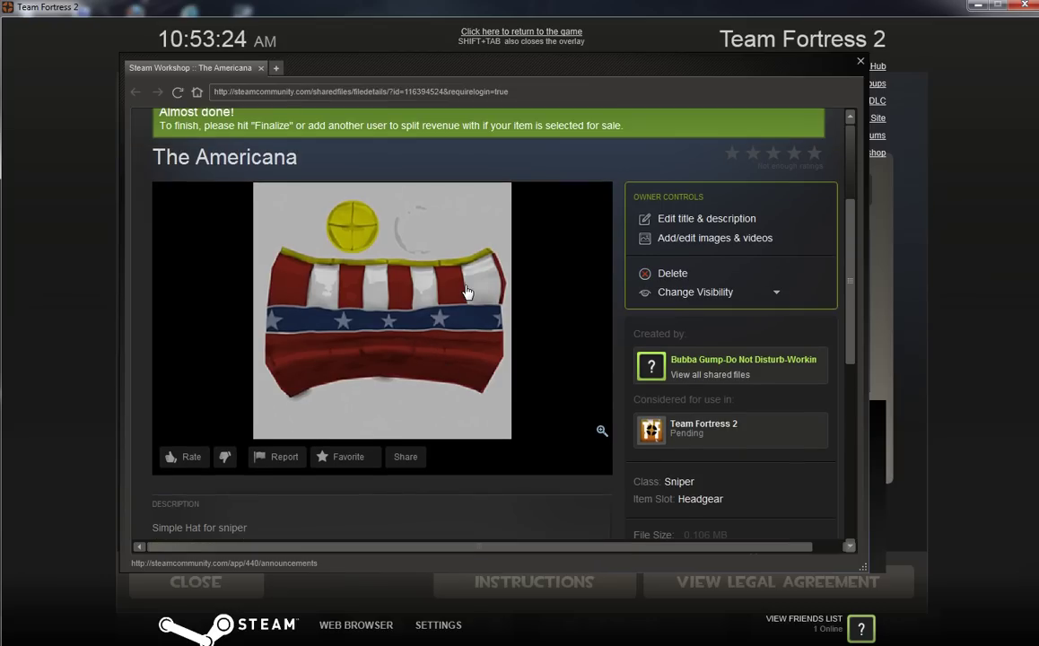
scroll(395, 269, up, 1)
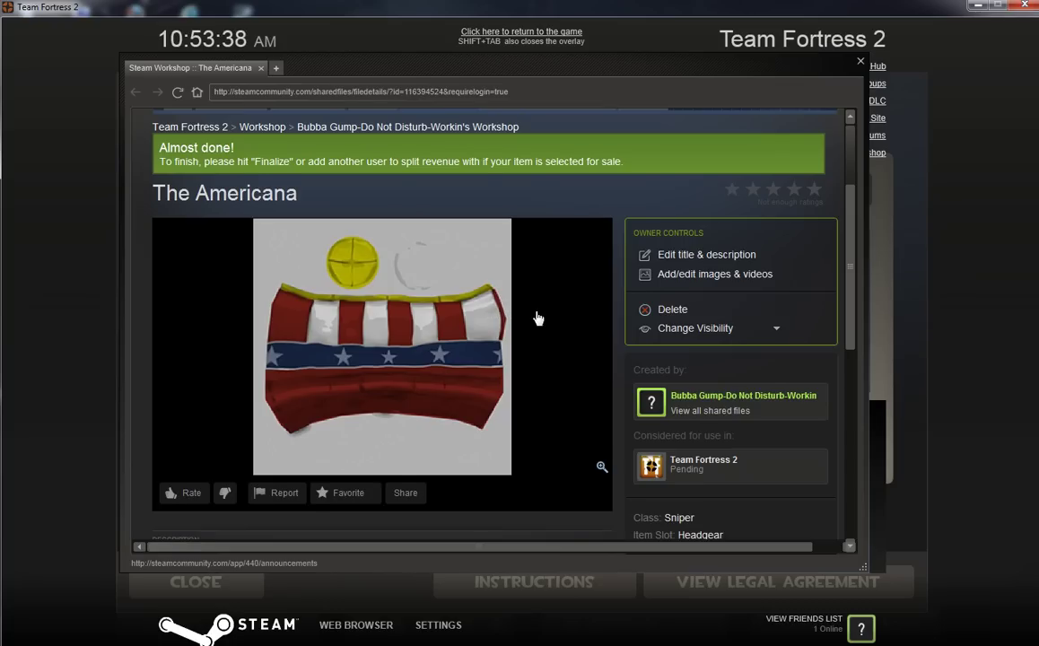
scroll(544, 318, down, 1)
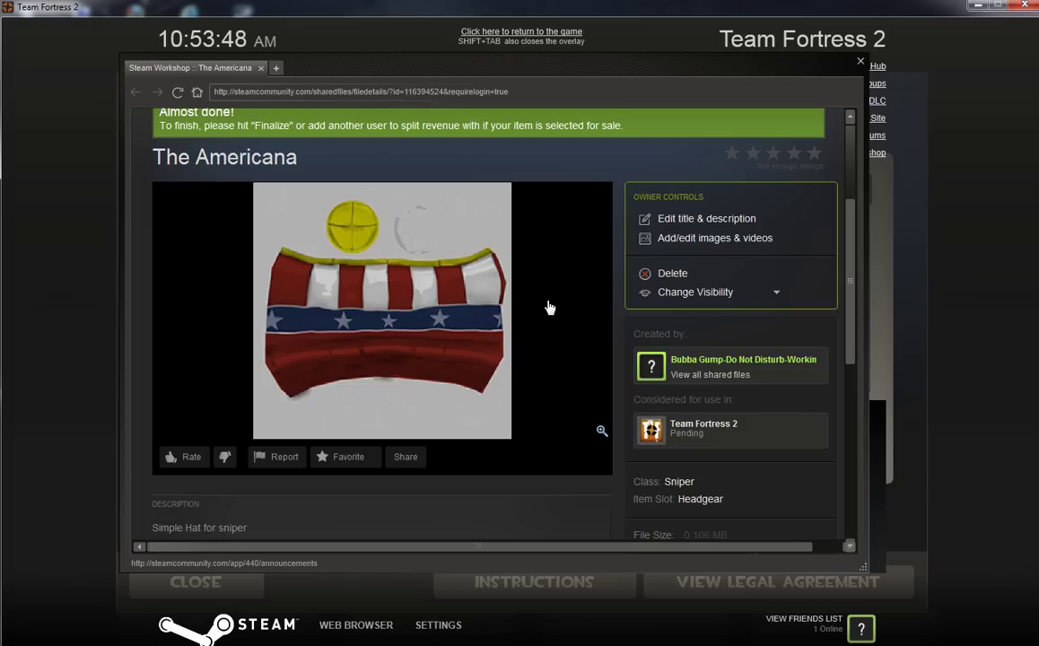
scroll(556, 362, up, 2)
scroll(563, 308, down, 1)
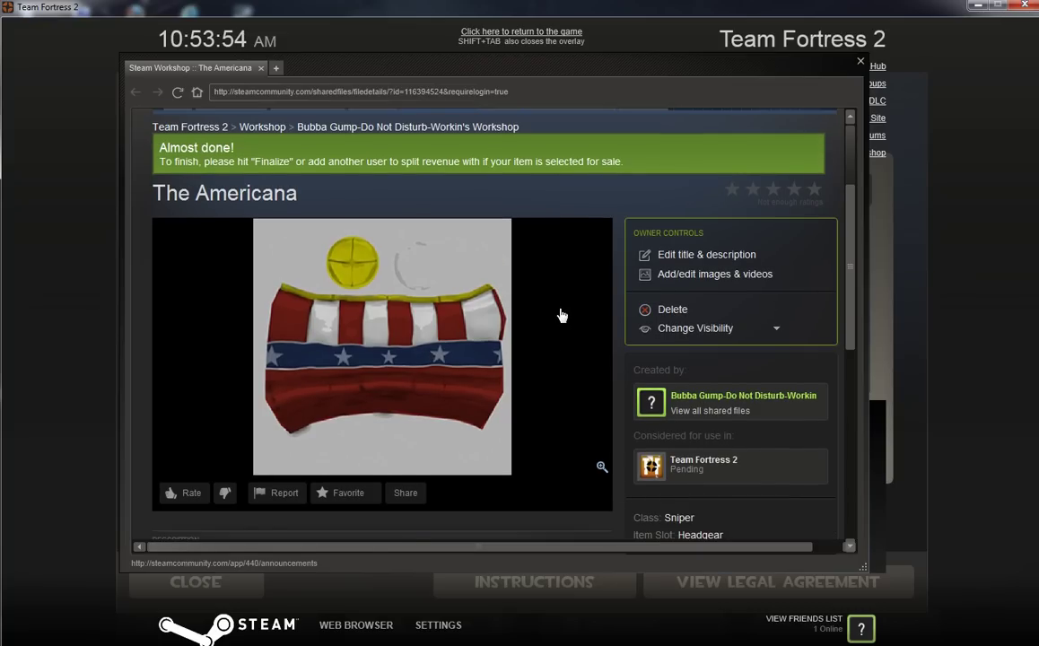
scroll(562, 315, down, 1)
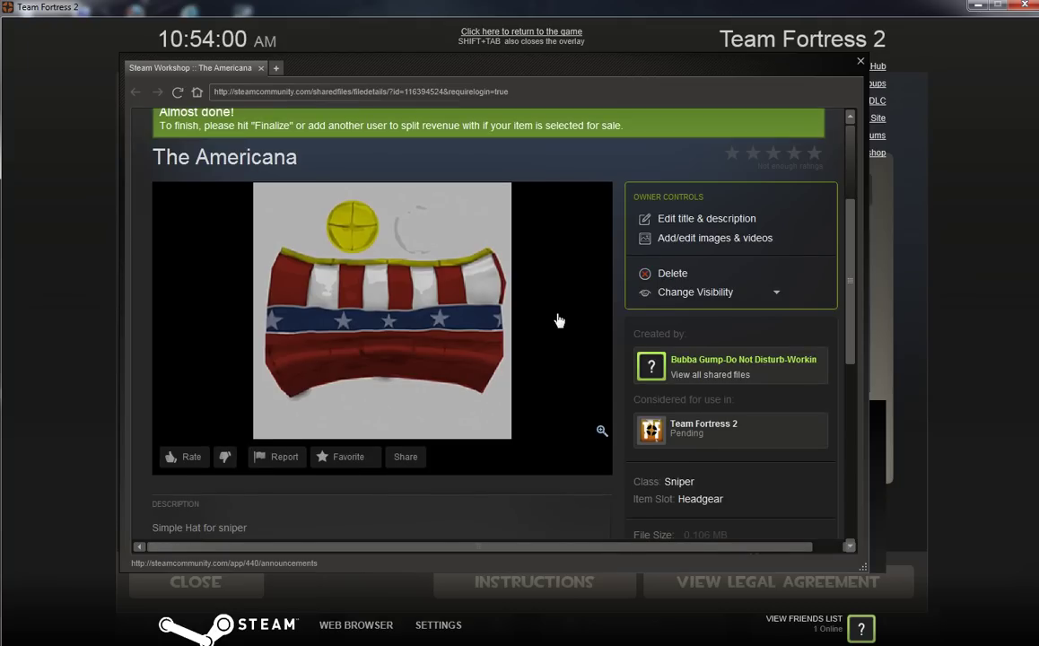
scroll(557, 320, up, 1)
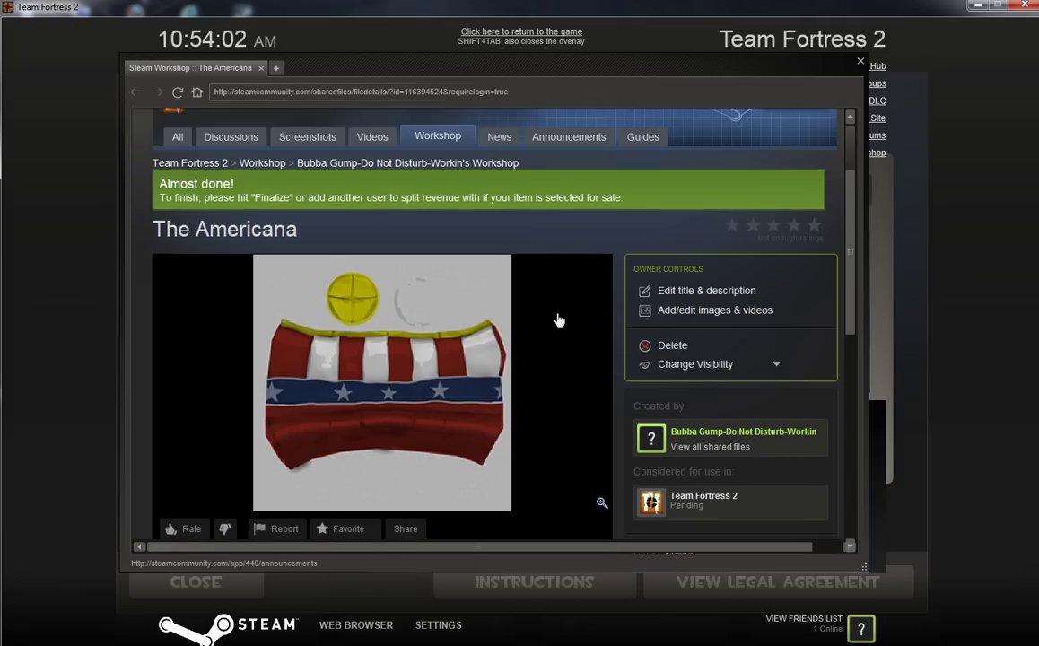
scroll(557, 320, down, 4)
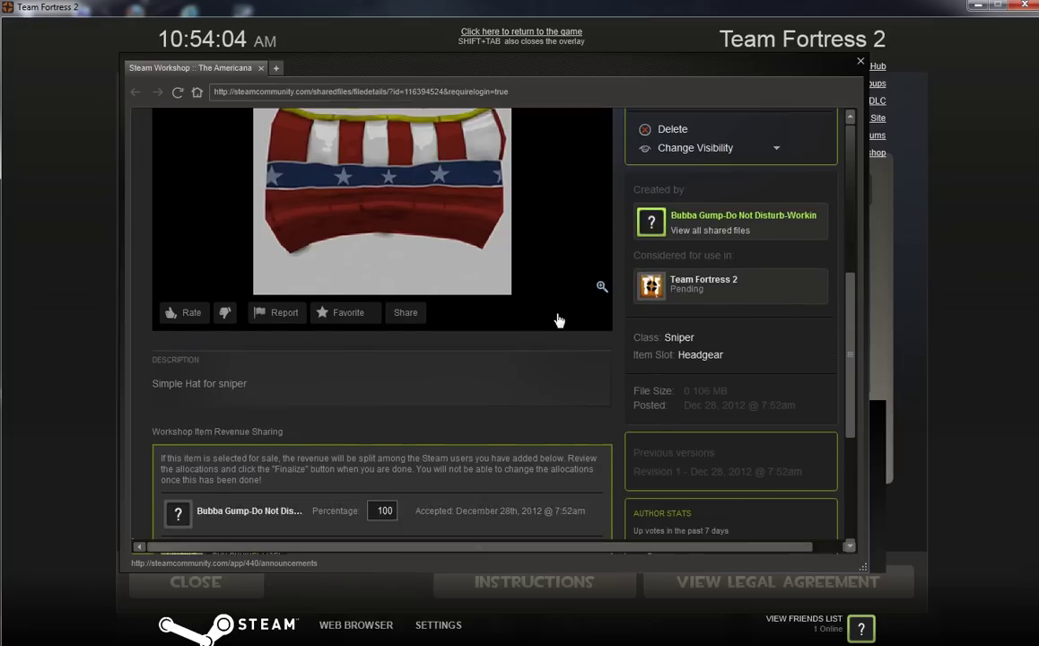
scroll(557, 320, down, 1)
scroll(557, 320, up, 5)
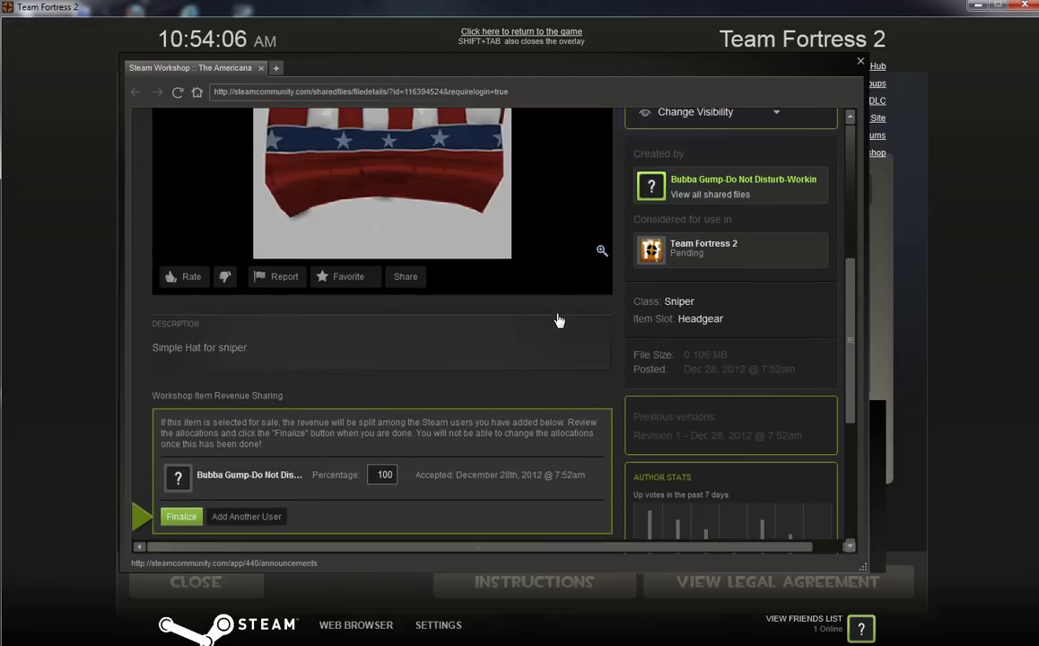
scroll(557, 320, down, 4)
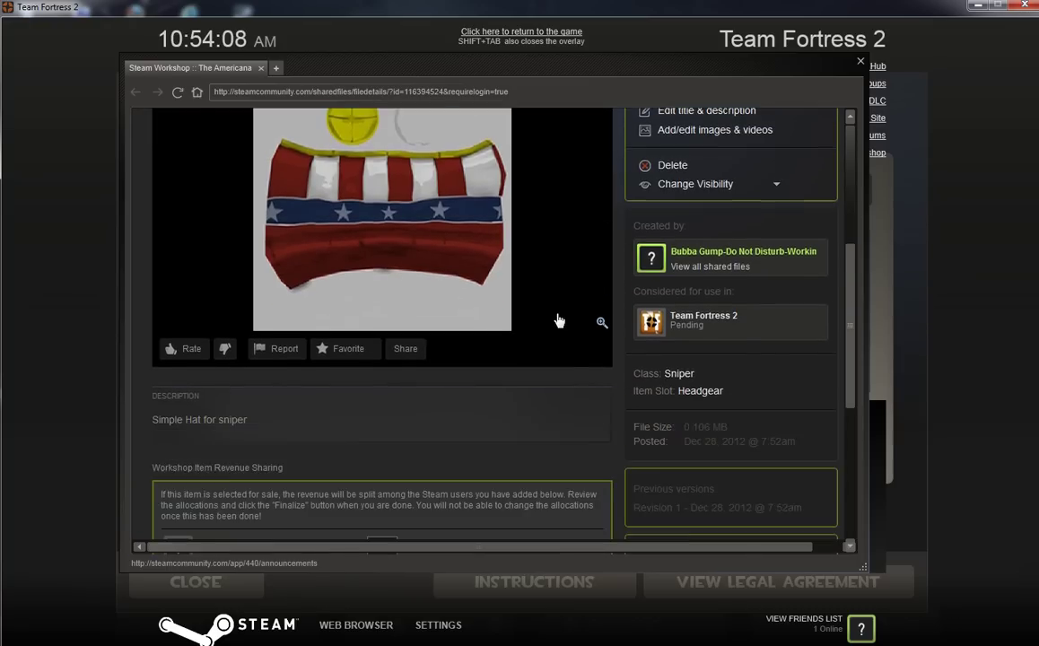
scroll(455, 327, down, 1)
scroll(467, 328, up, 4)
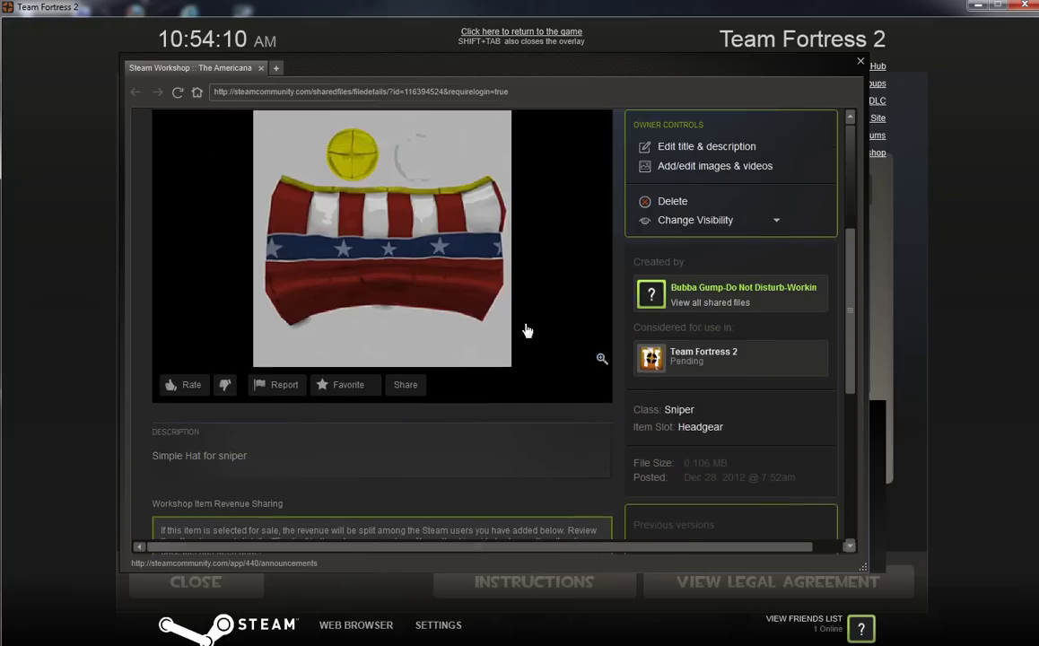
scroll(534, 332, down, 2)
scroll(541, 328, down, 2)
scroll(539, 327, up, 4)
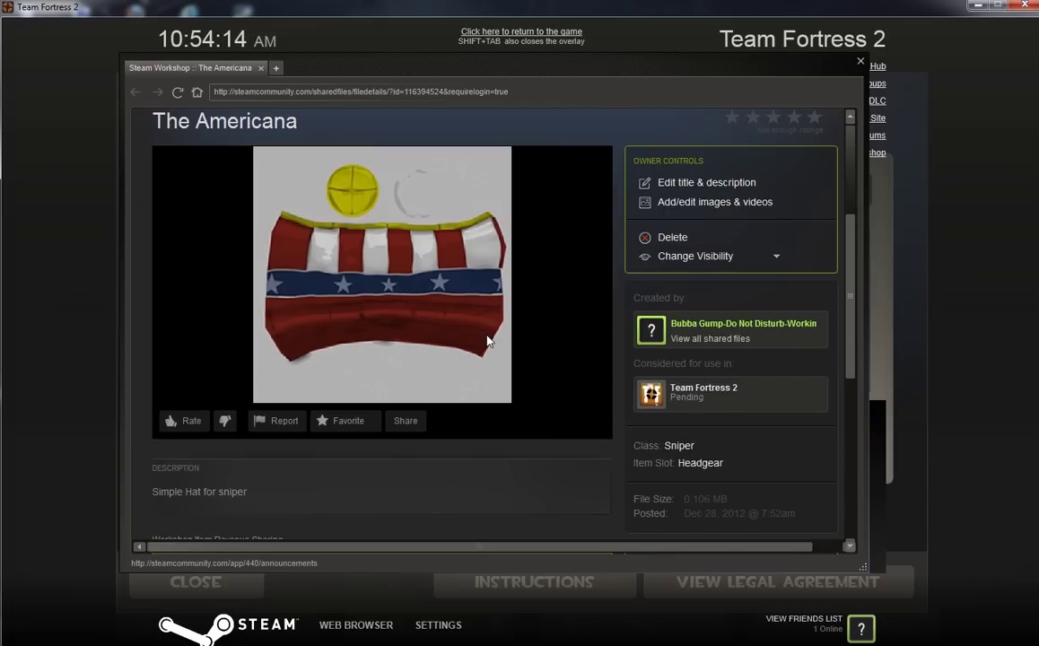